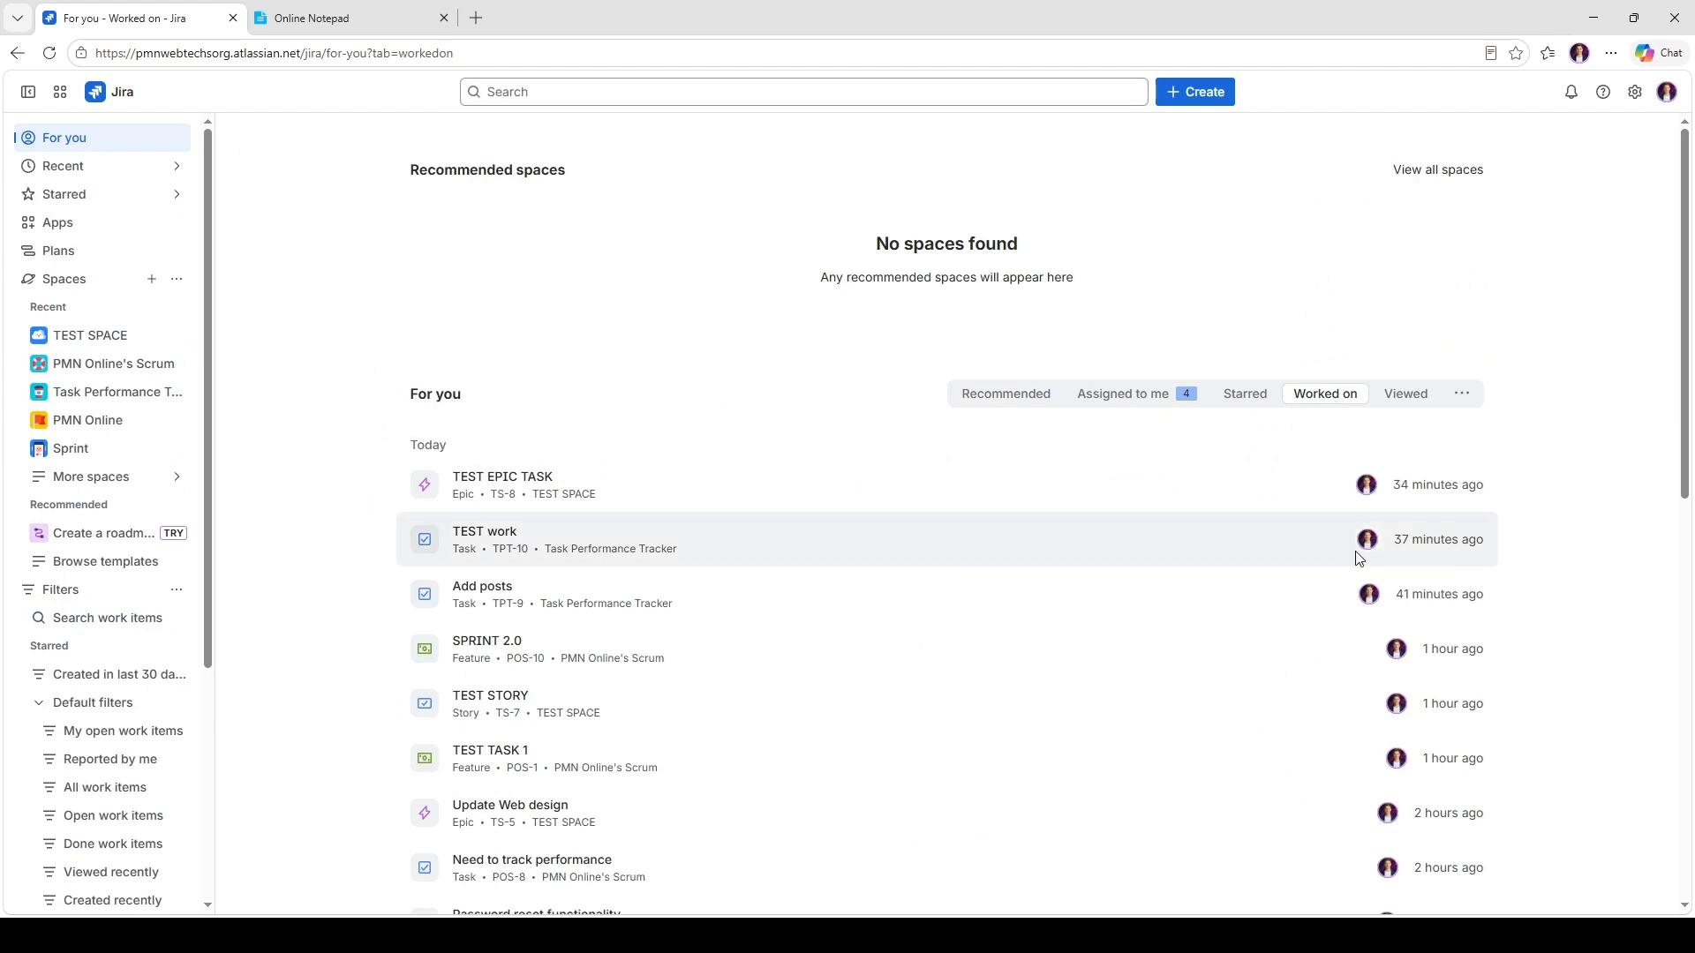
# Step: Open the TEST SPACE board and collapse the space's entry and the Filters section in the sidebar
pyautogui.moveTo(1377, 555)
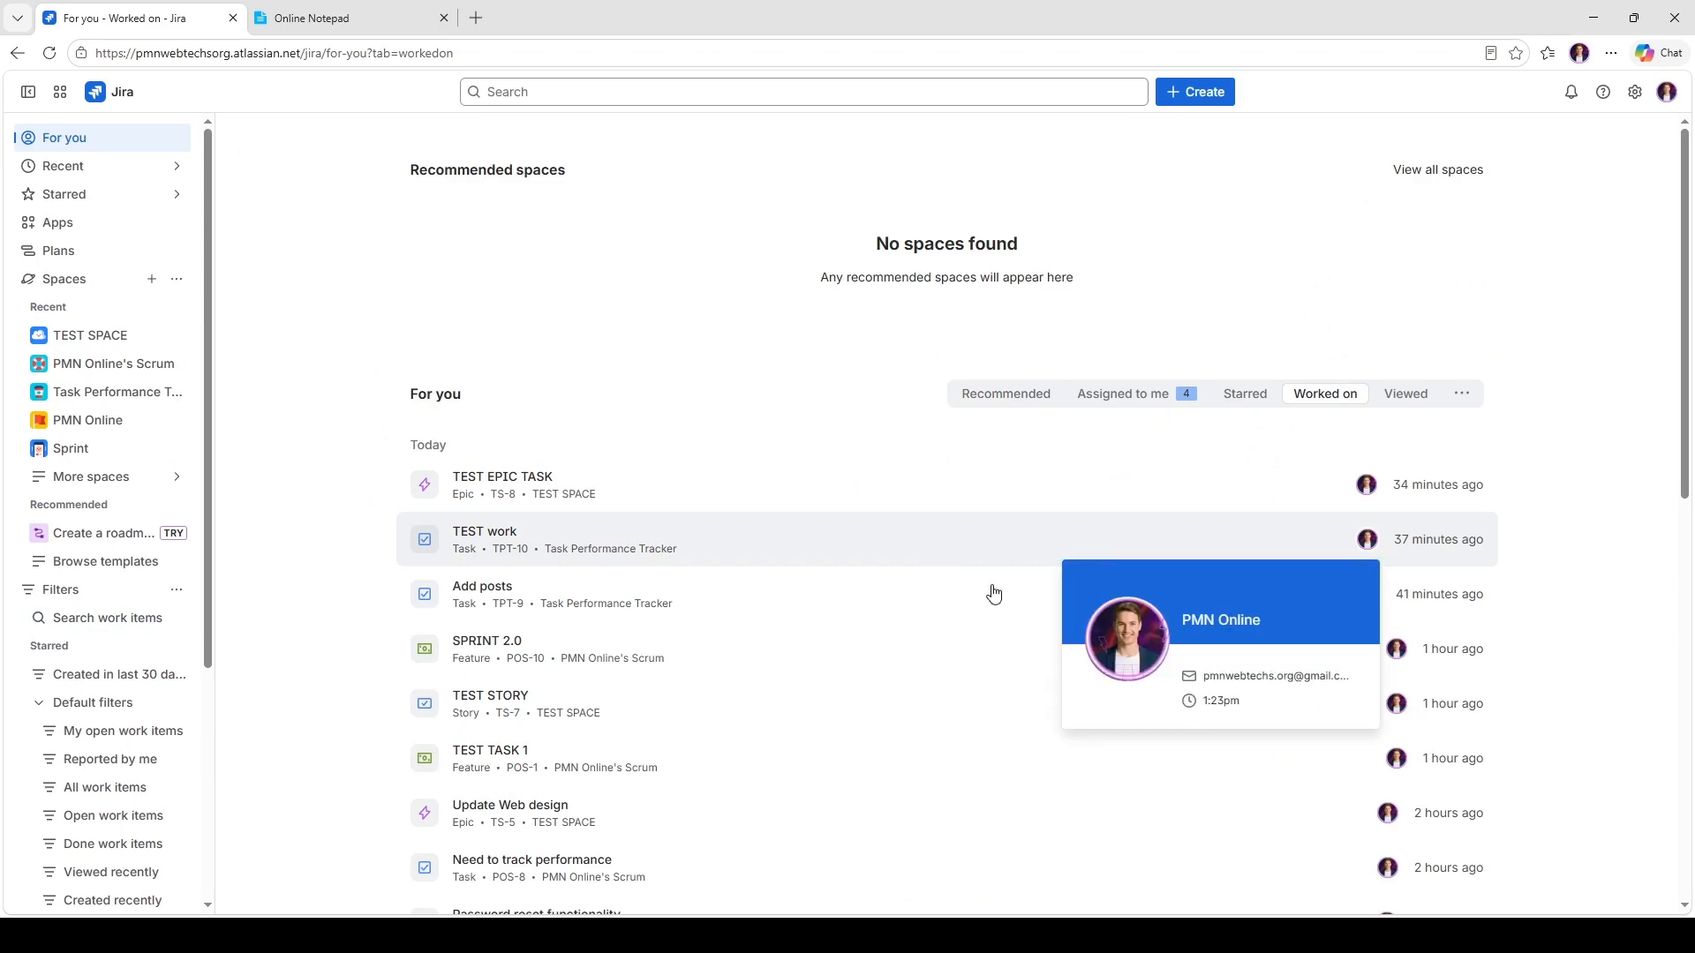
pyautogui.scroll(-4, 993, 594)
pyautogui.click(89, 343)
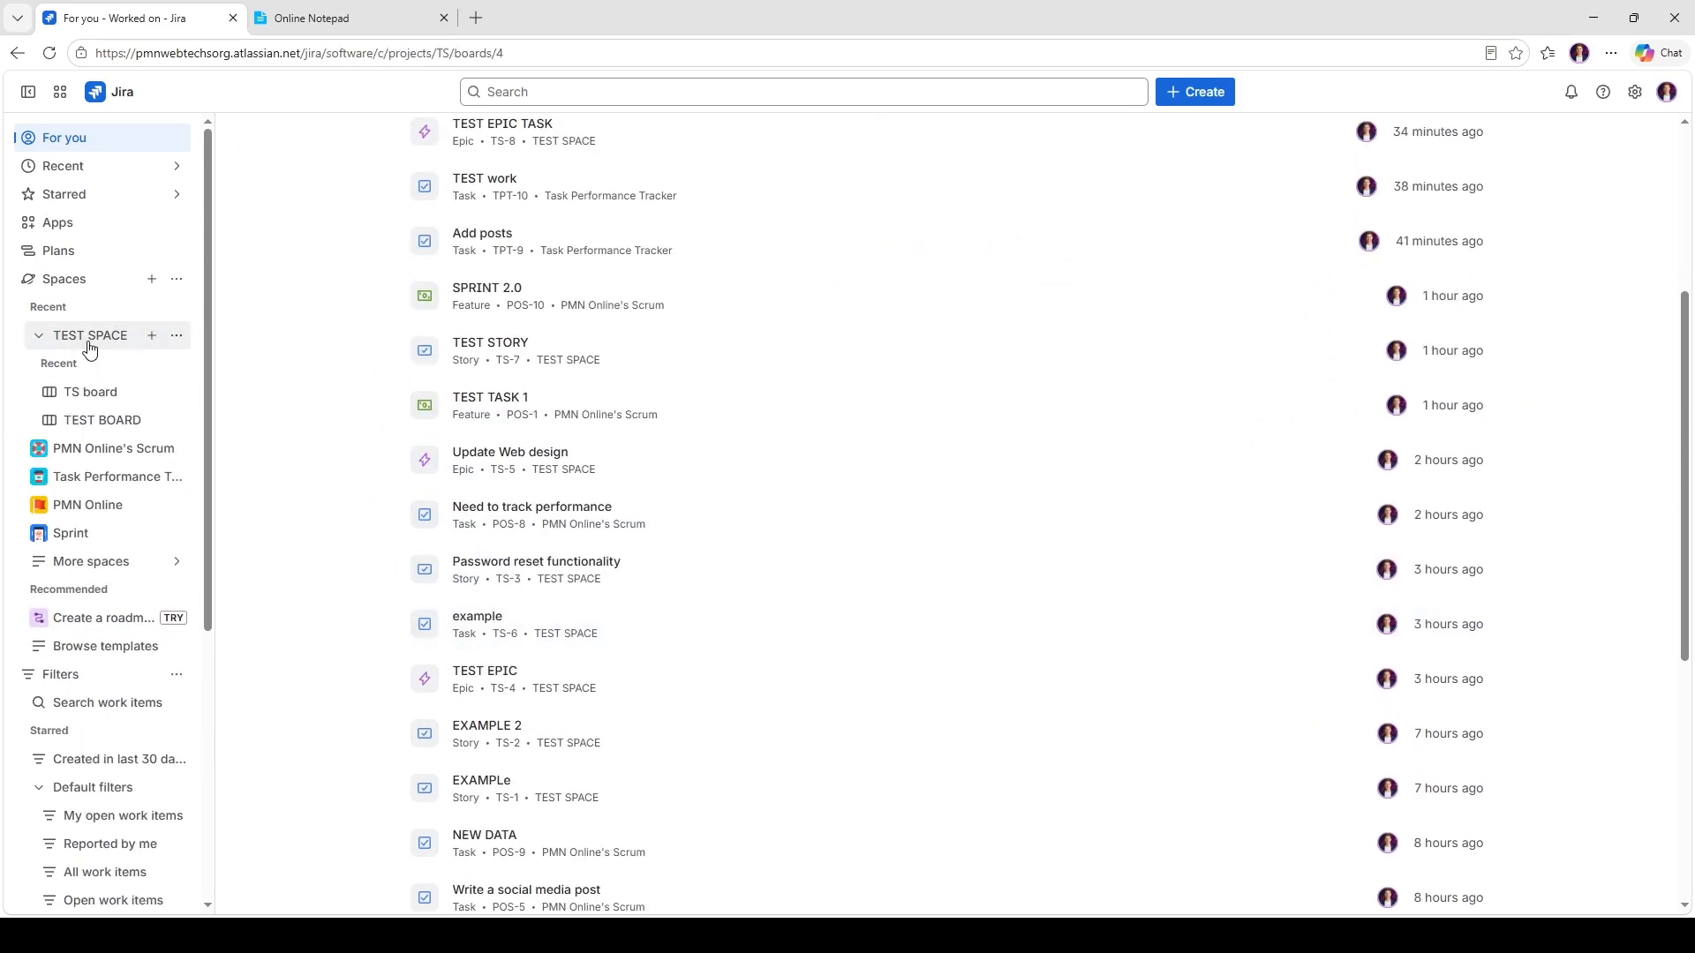
pyautogui.click(39, 336)
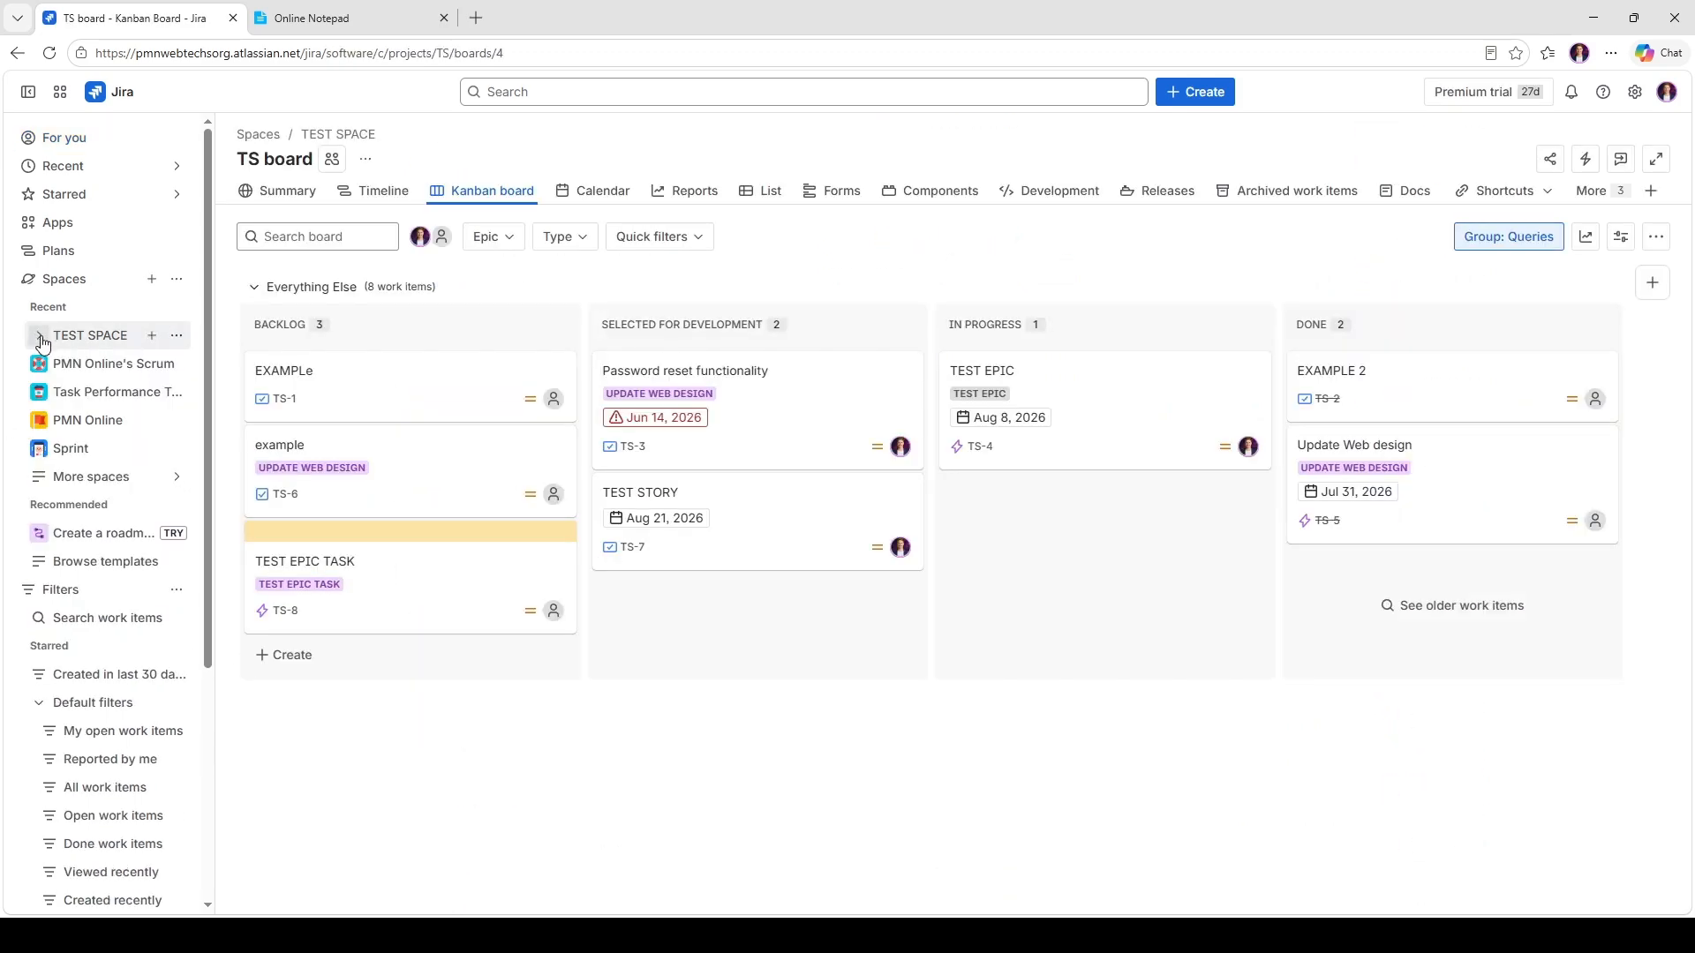
pyautogui.click(36, 701)
pyautogui.click(29, 590)
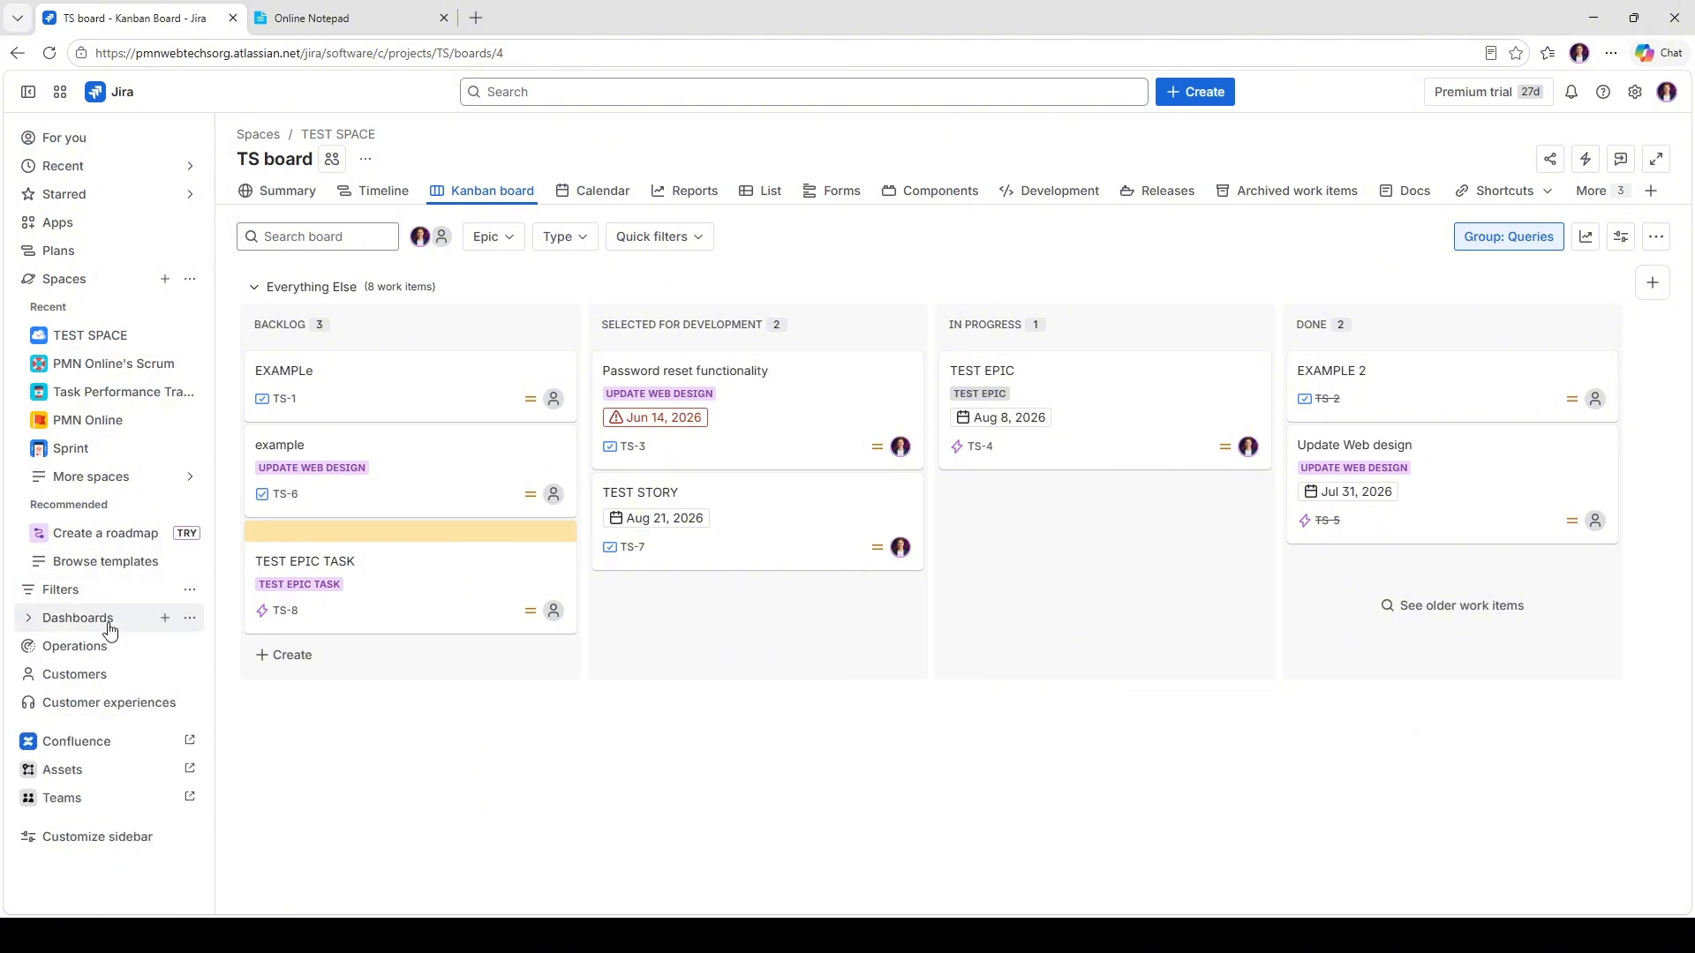
# Step: Look through the Customers page and the TEST SPACE, Task Performance Tracker and PMN Online spaces, including PMN Online's board and list views
pyautogui.click(145, 685)
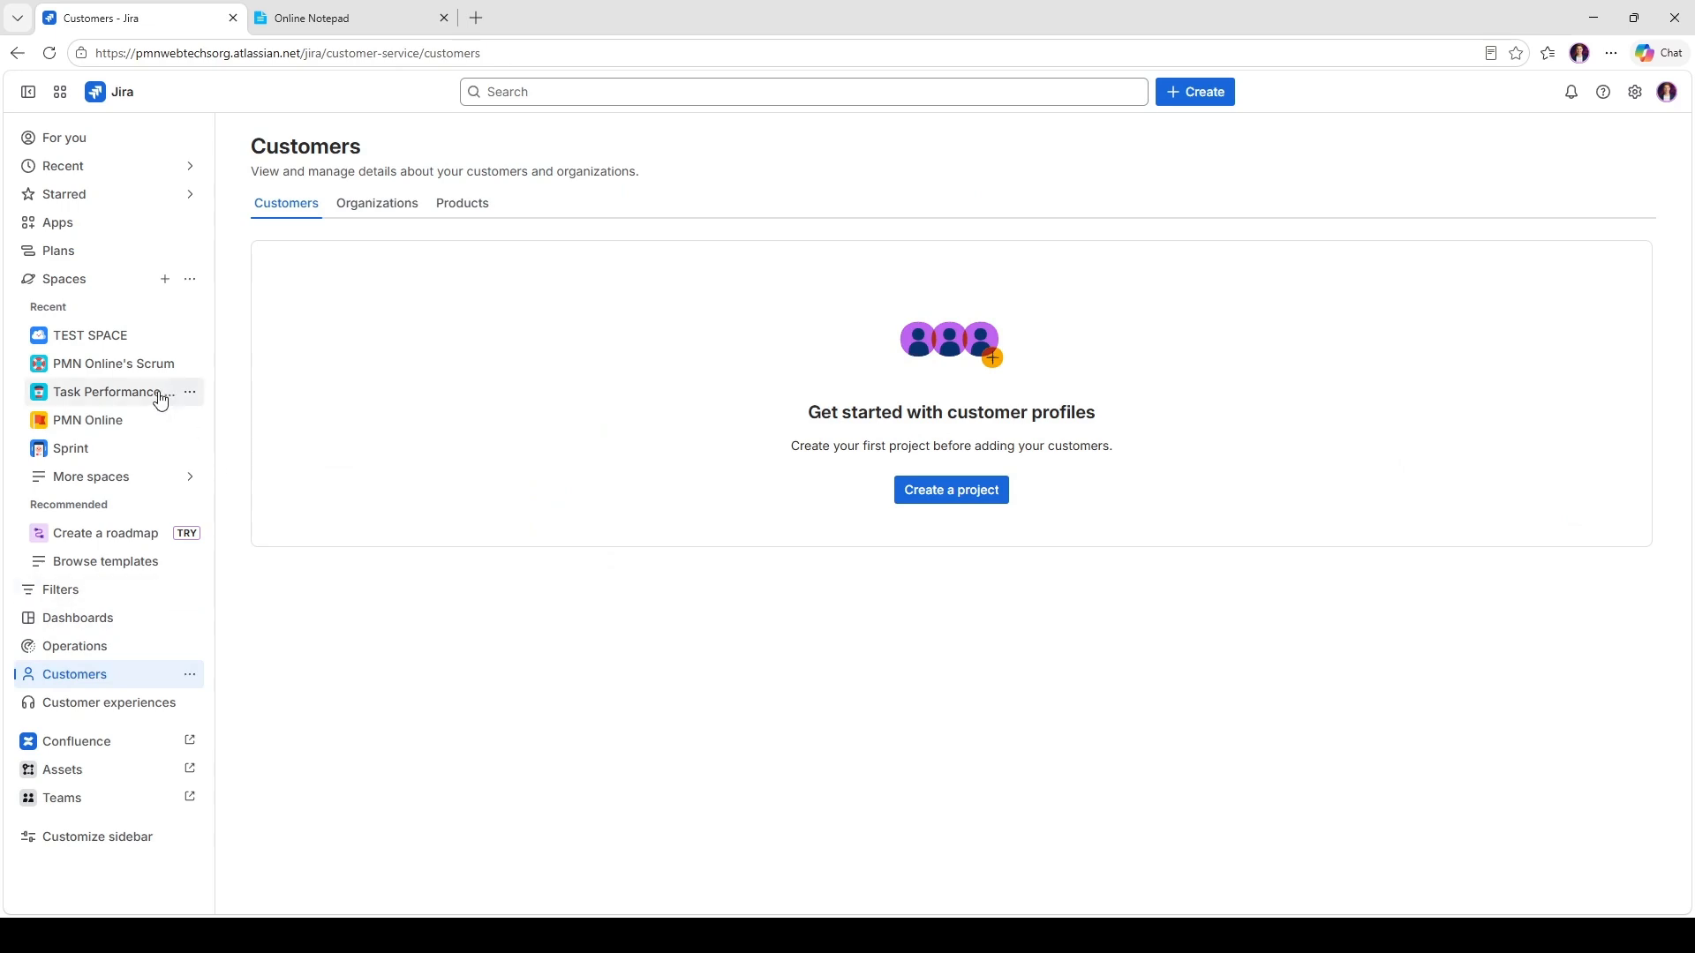
pyautogui.click(92, 342)
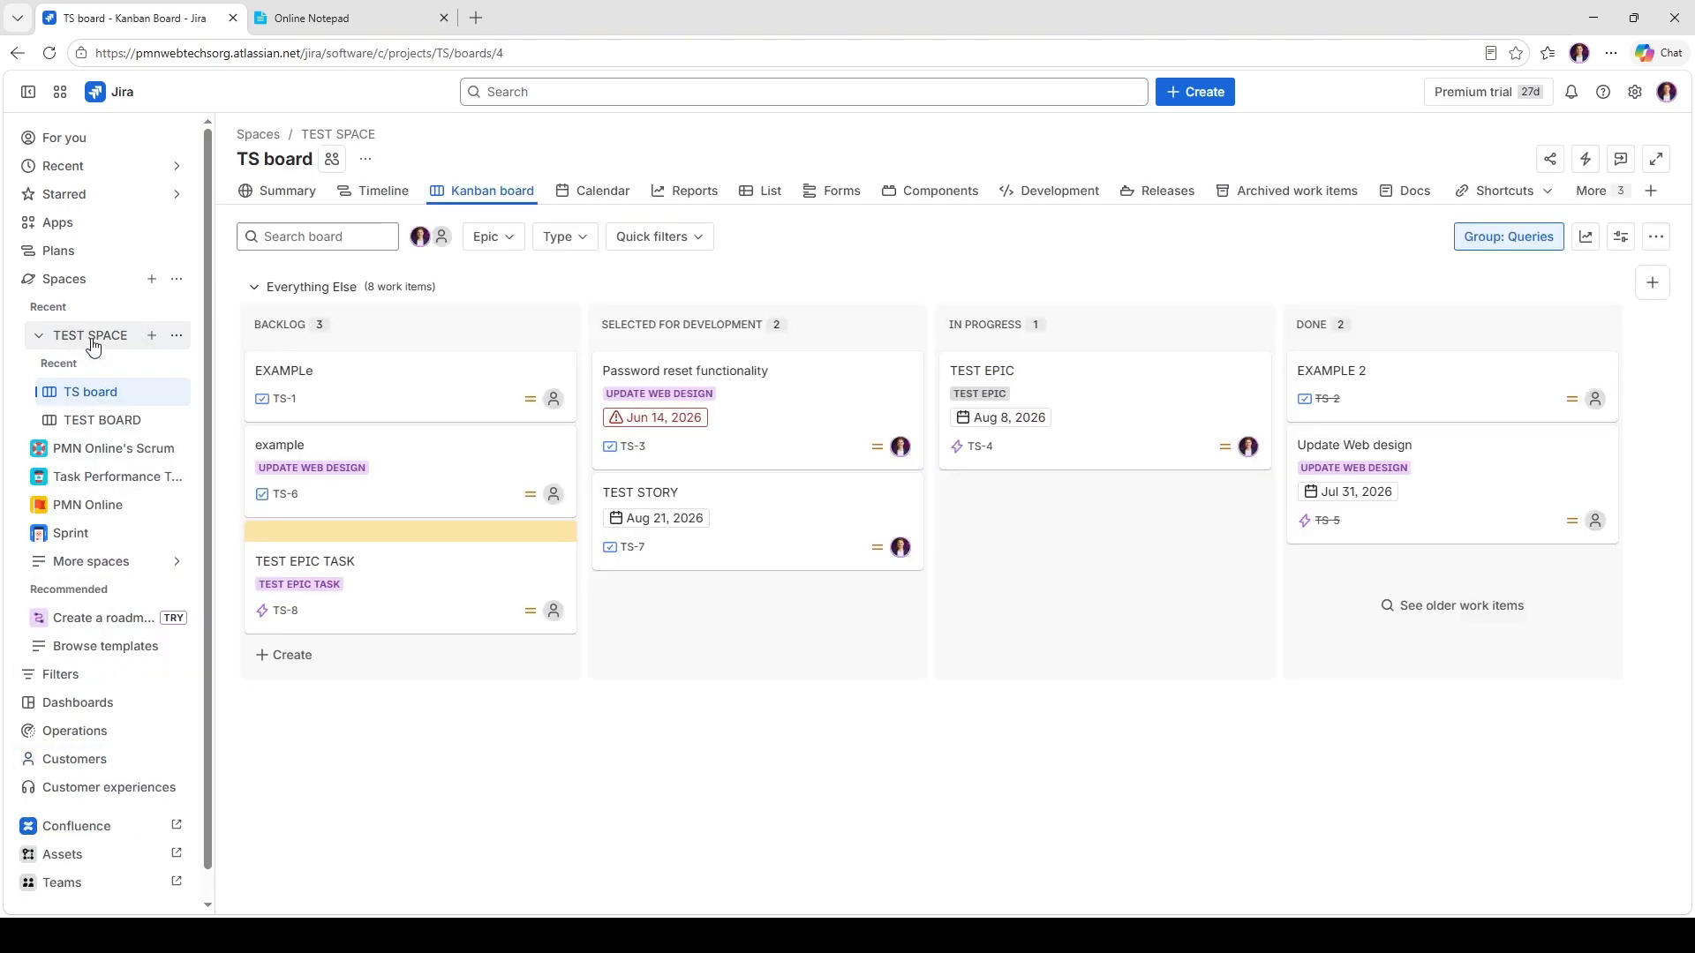
pyautogui.click(38, 335)
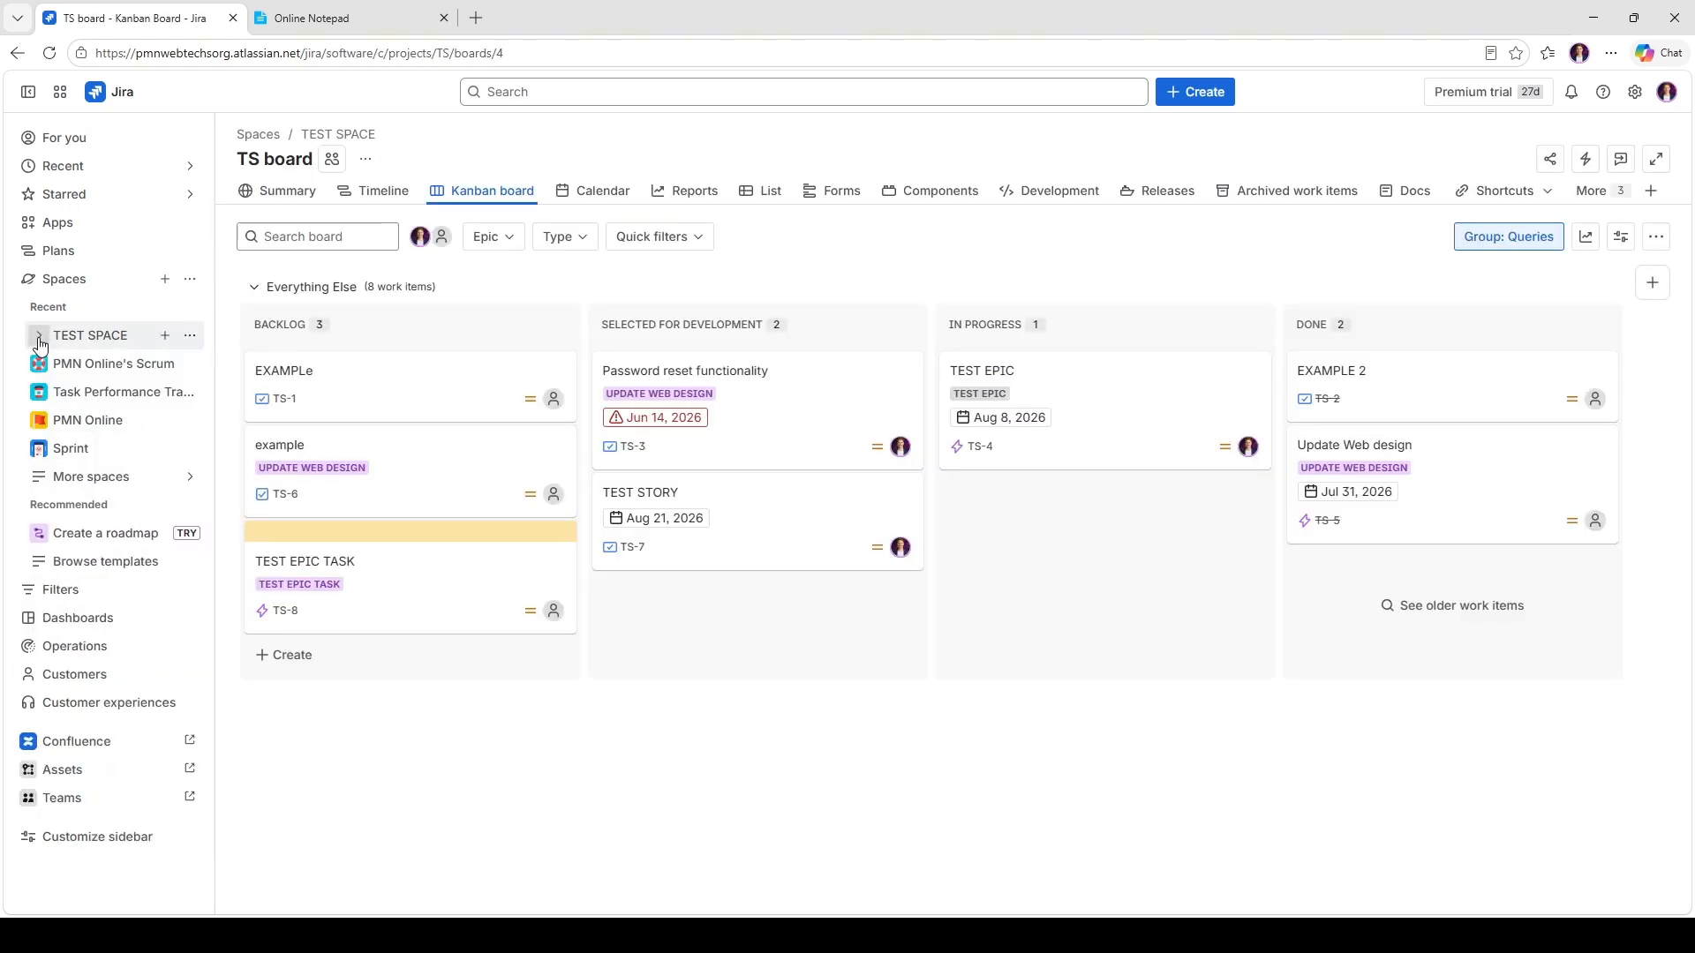
pyautogui.click(86, 395)
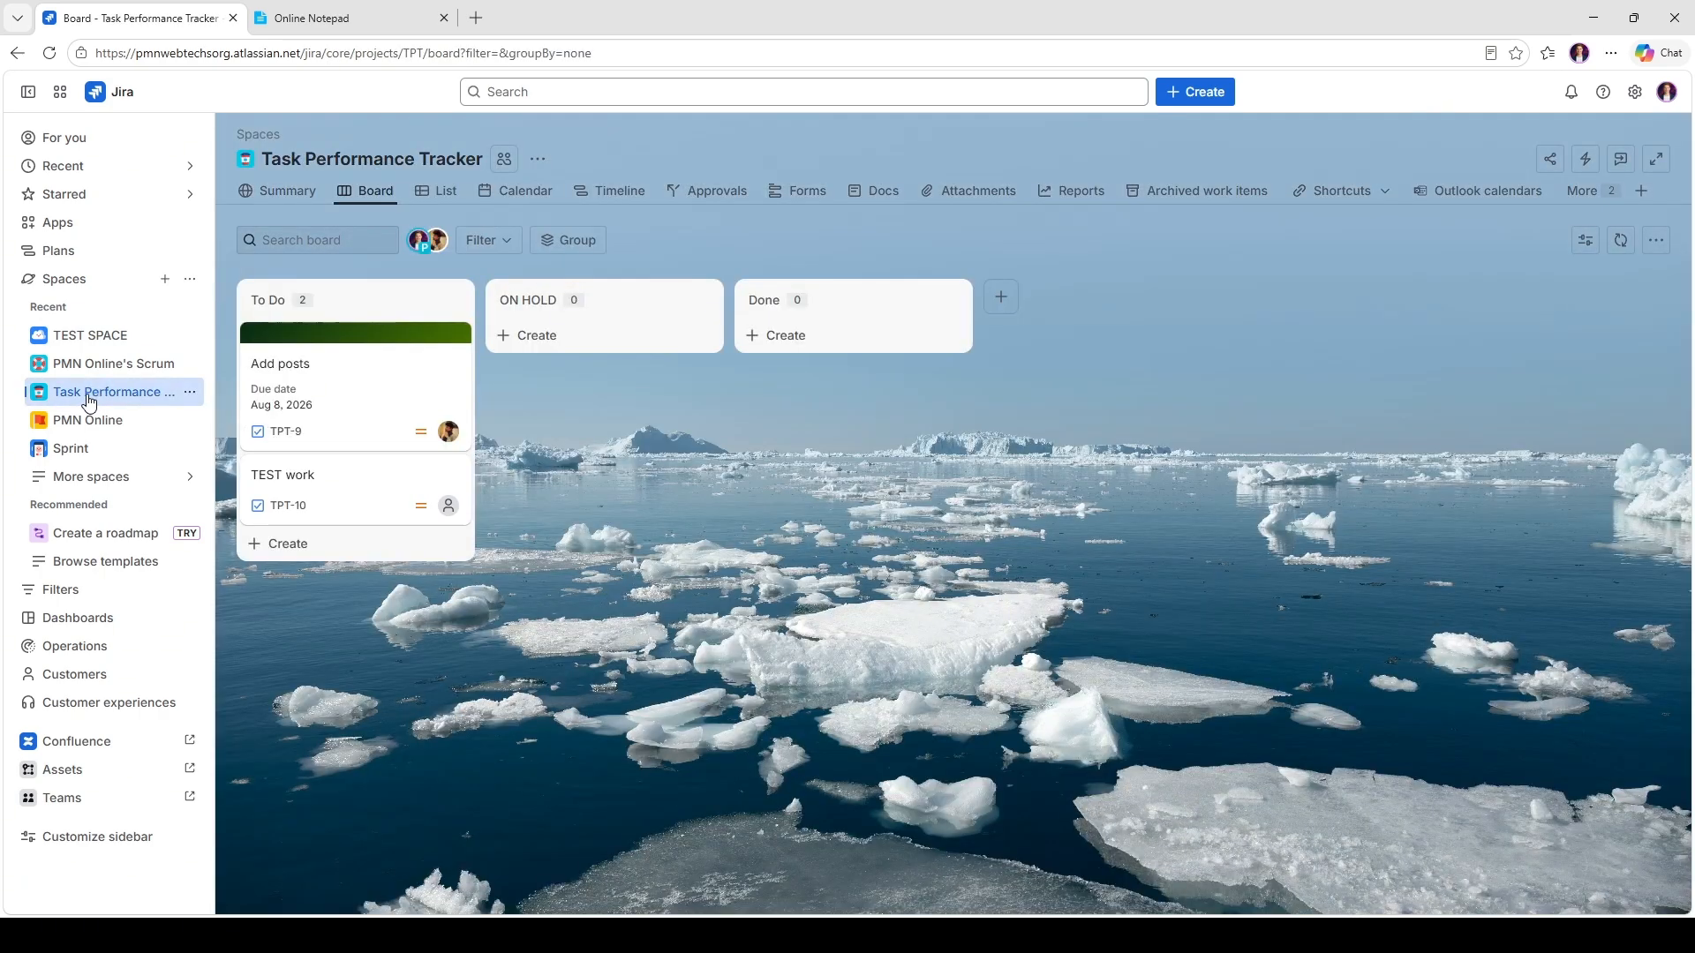
pyautogui.click(87, 420)
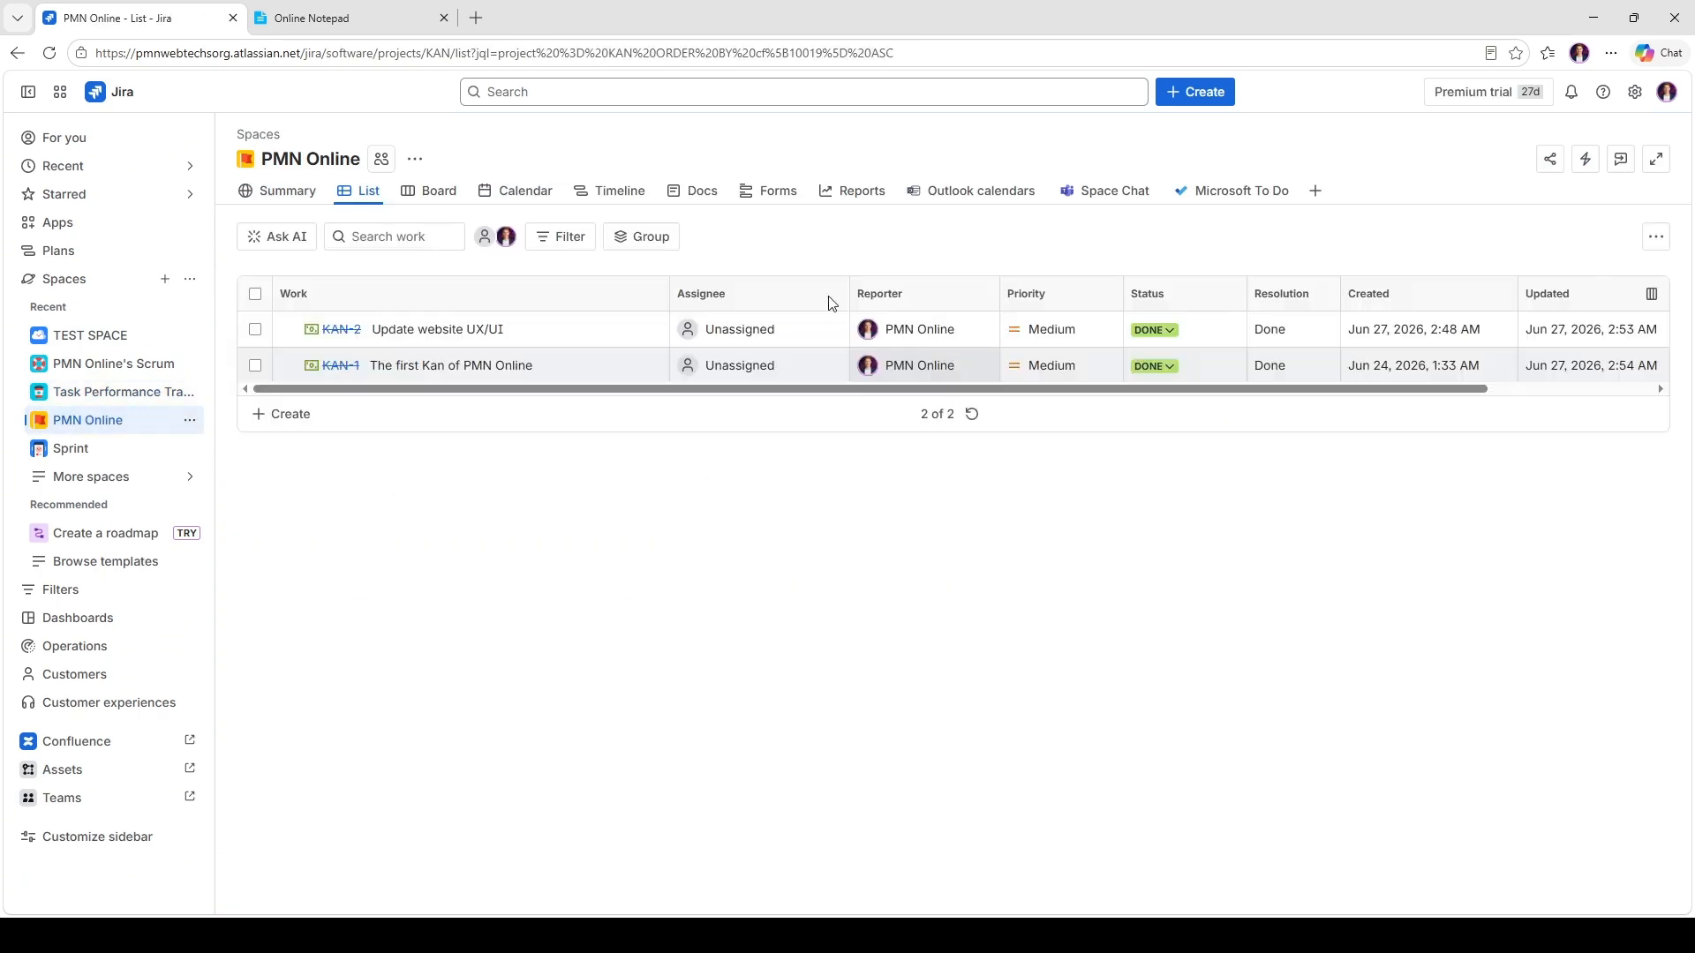
pyautogui.click(430, 201)
pyautogui.click(355, 196)
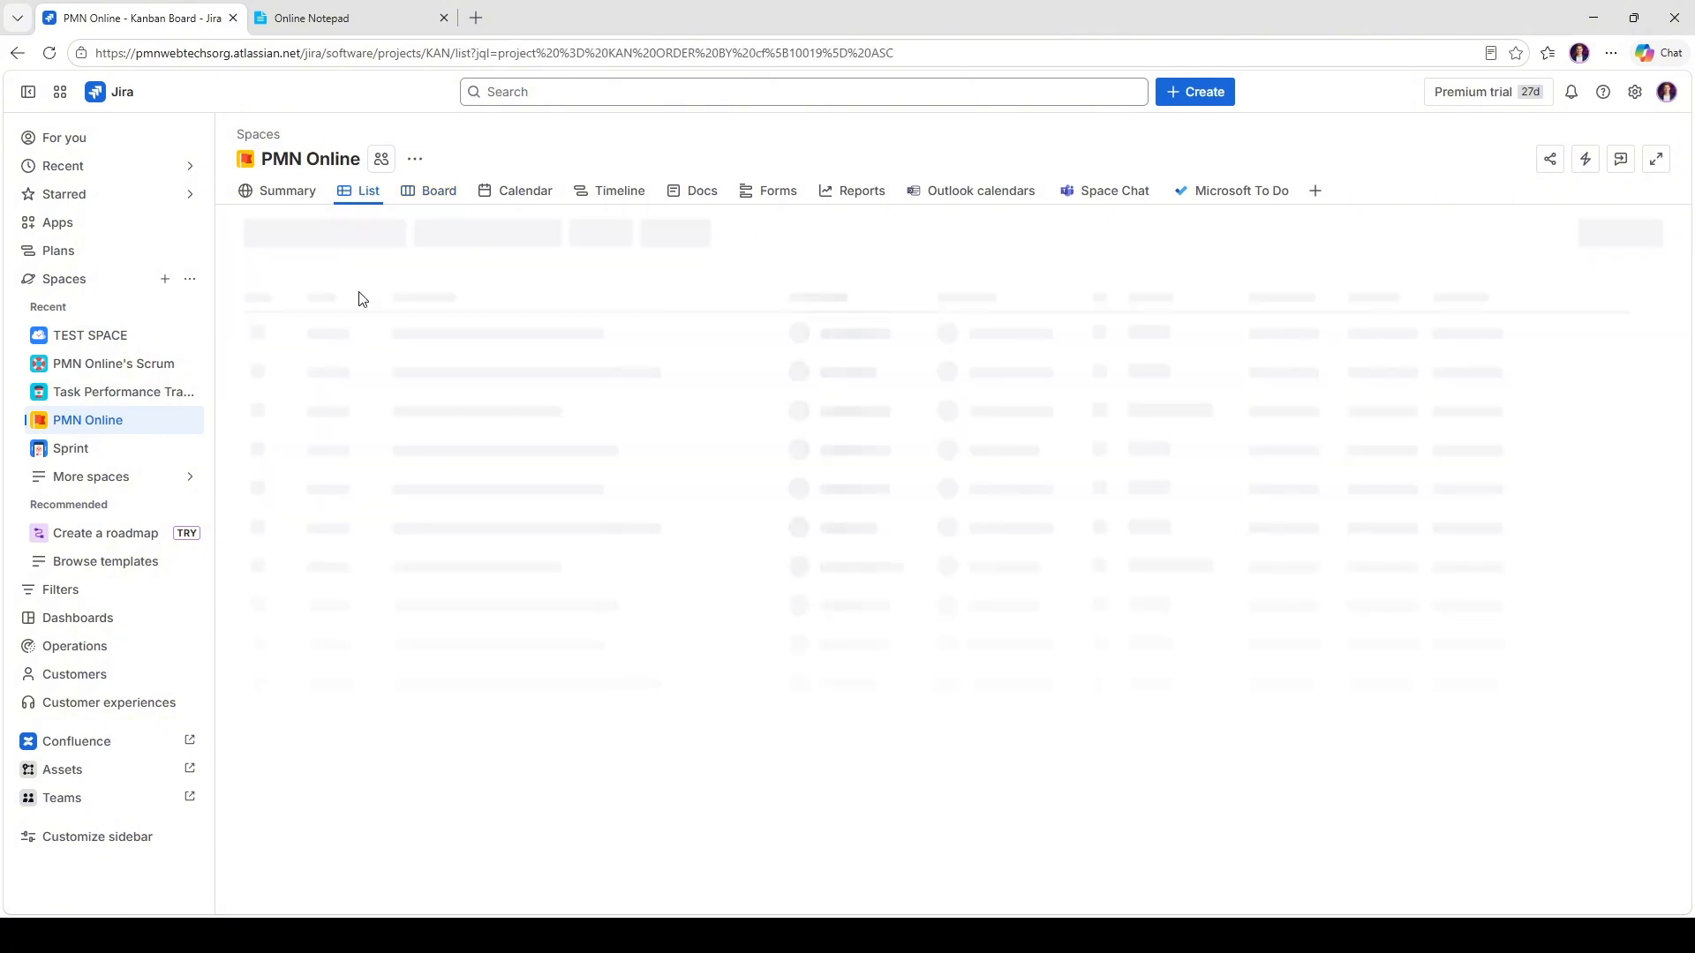
pyautogui.click(84, 335)
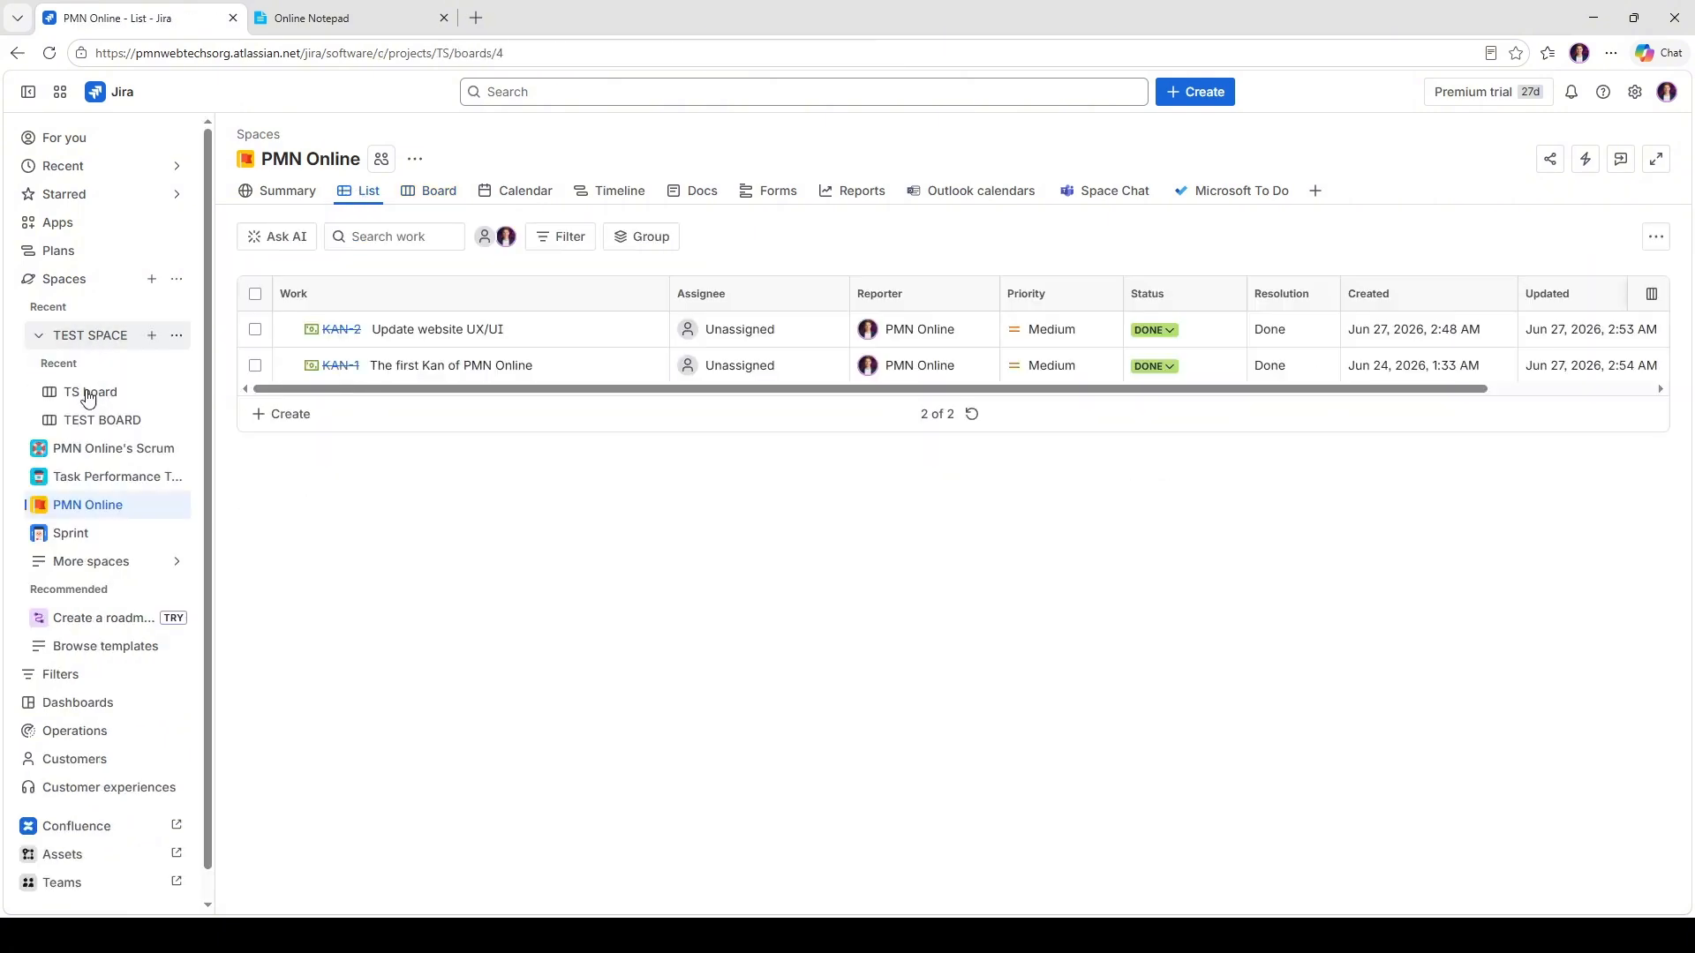
pyautogui.click(43, 339)
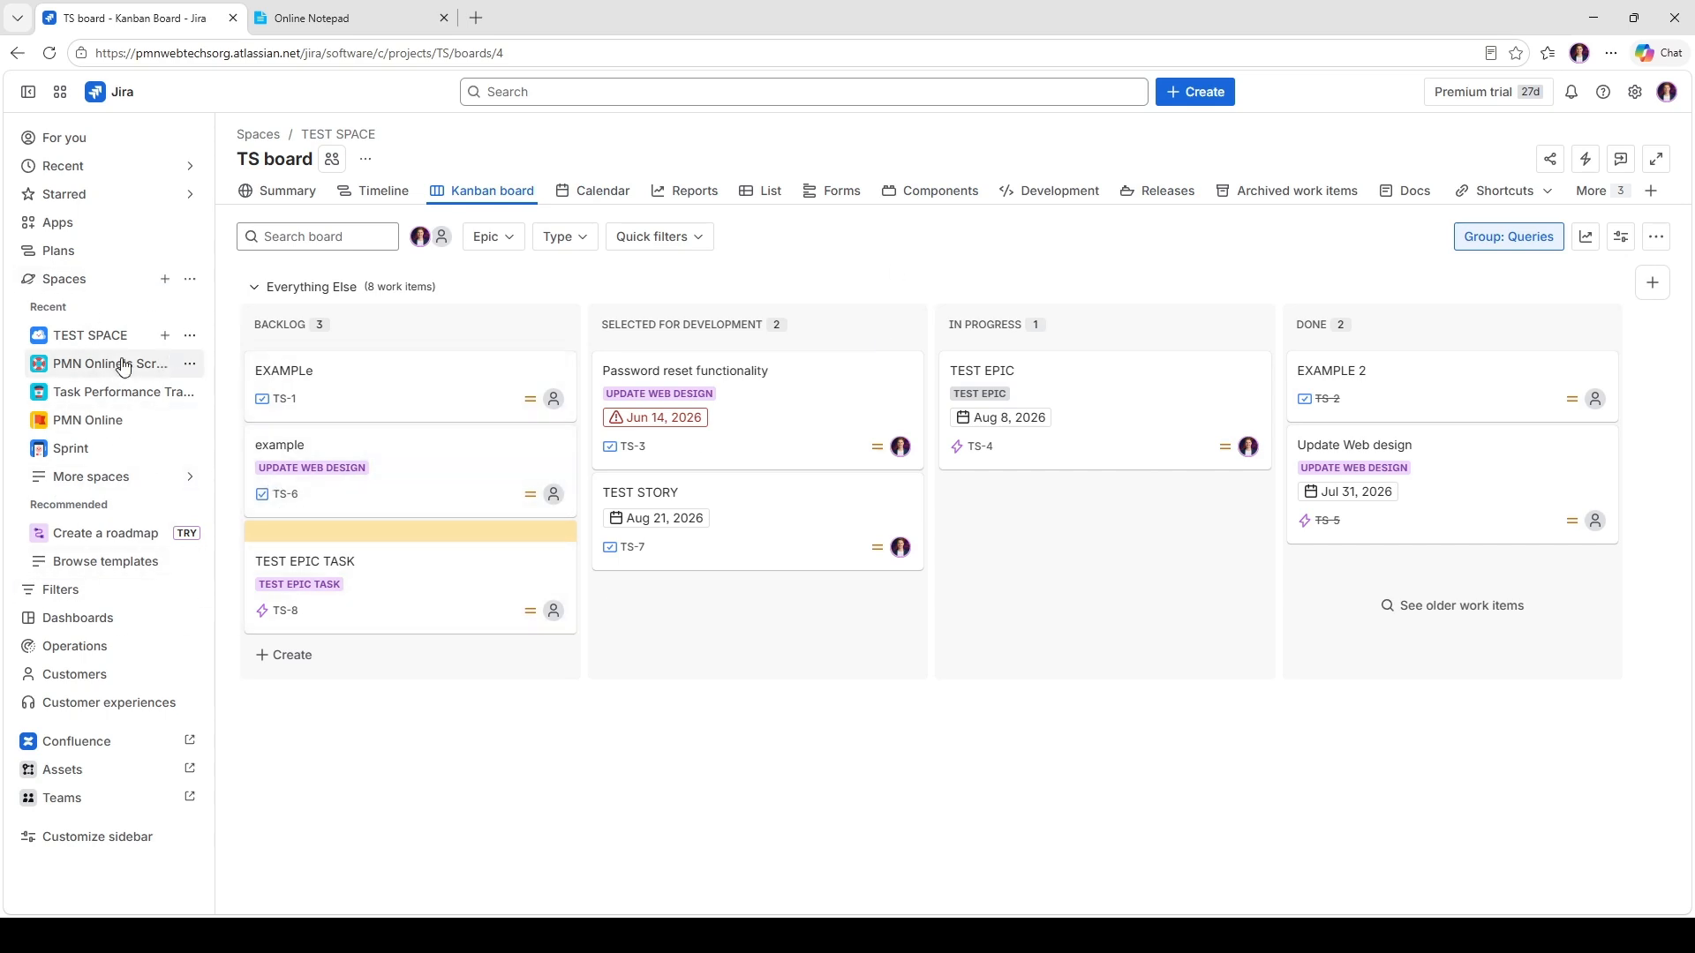
# Step: View the For you page and the PMN Online's Scrum backlog, and return to the TEST SPACE board
pyautogui.click(120, 141)
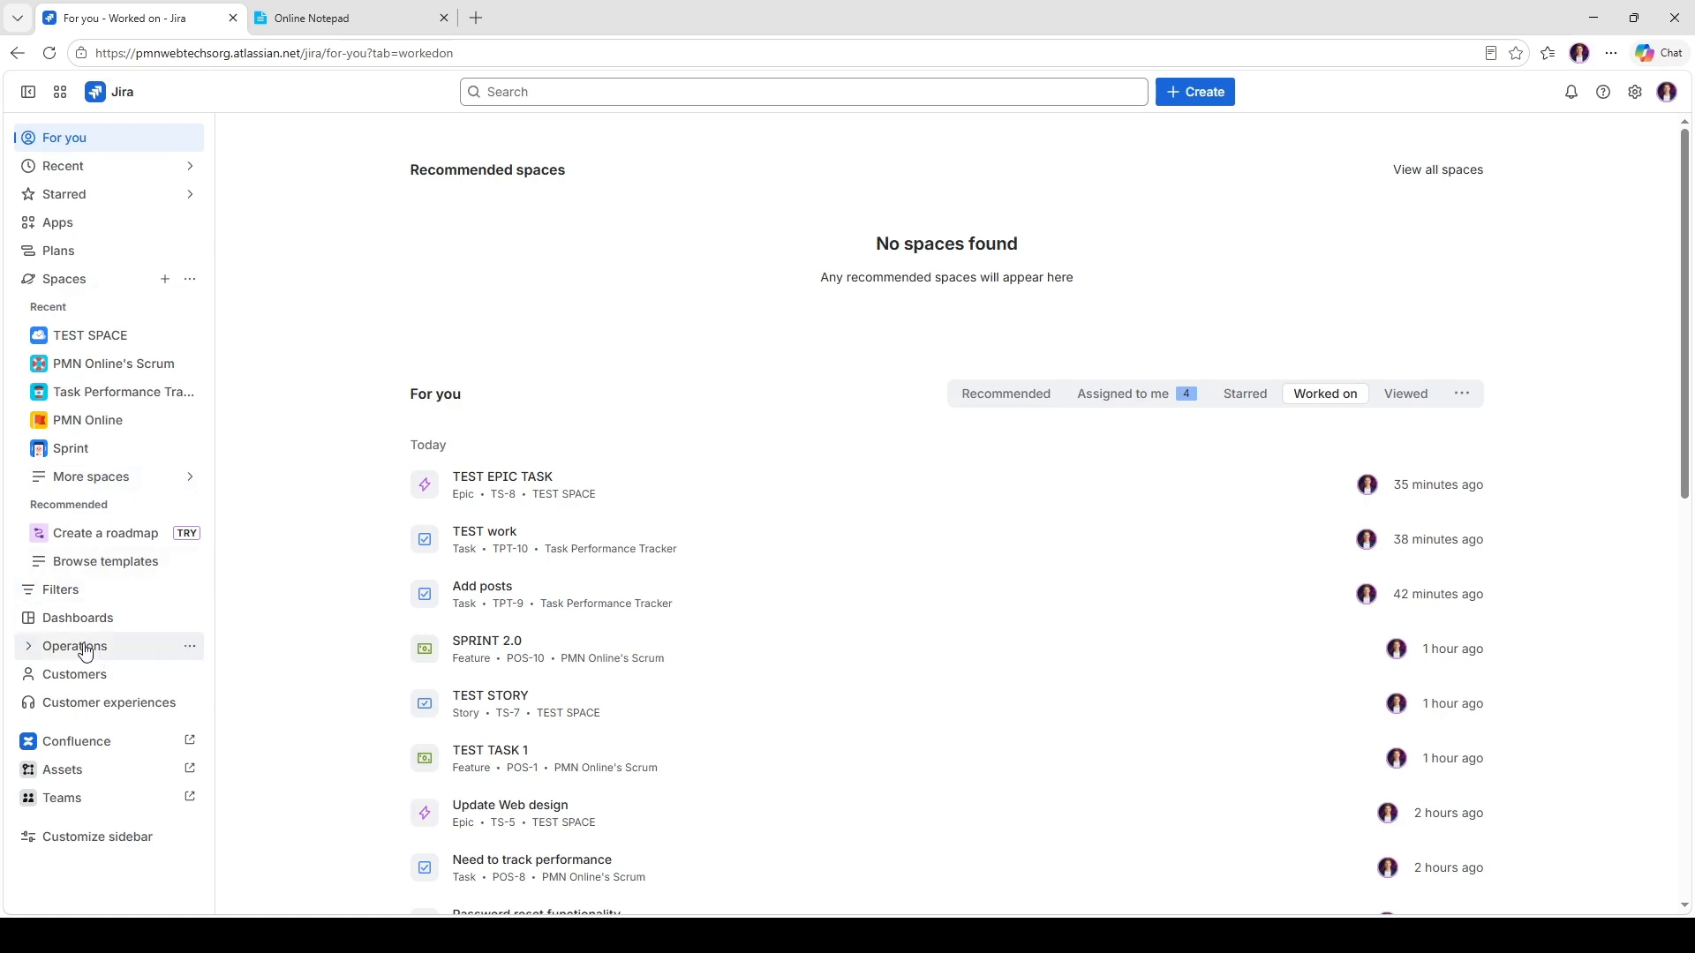
pyautogui.click(41, 336)
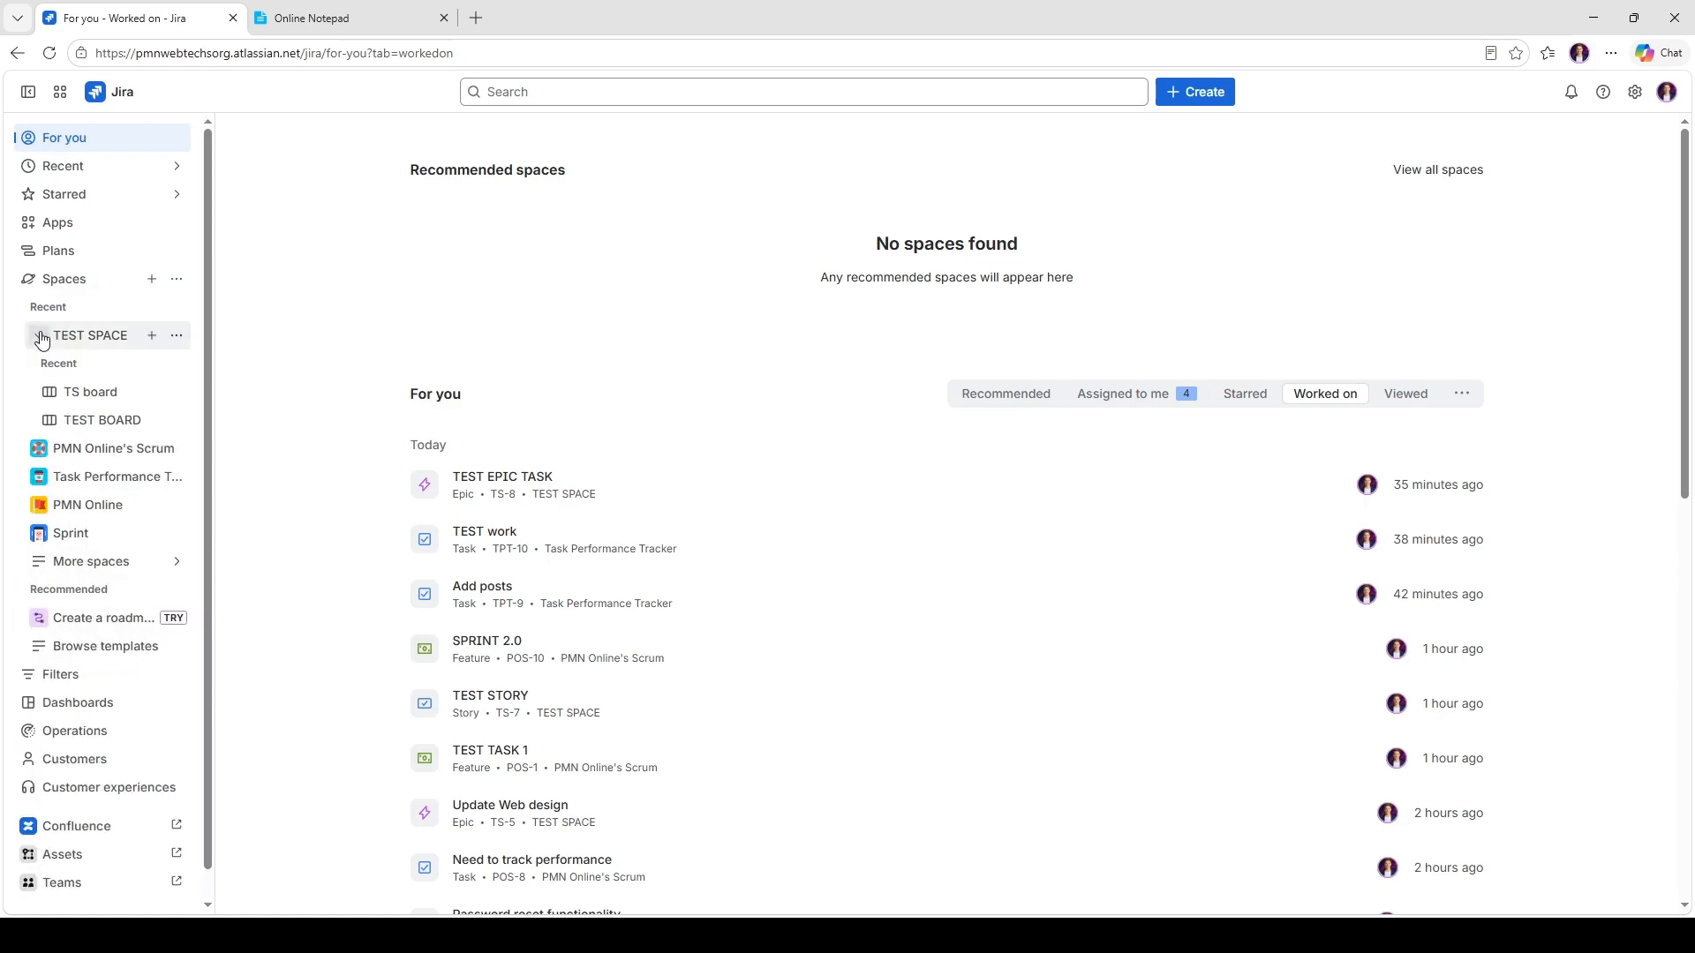
pyautogui.click(41, 337)
pyautogui.click(75, 378)
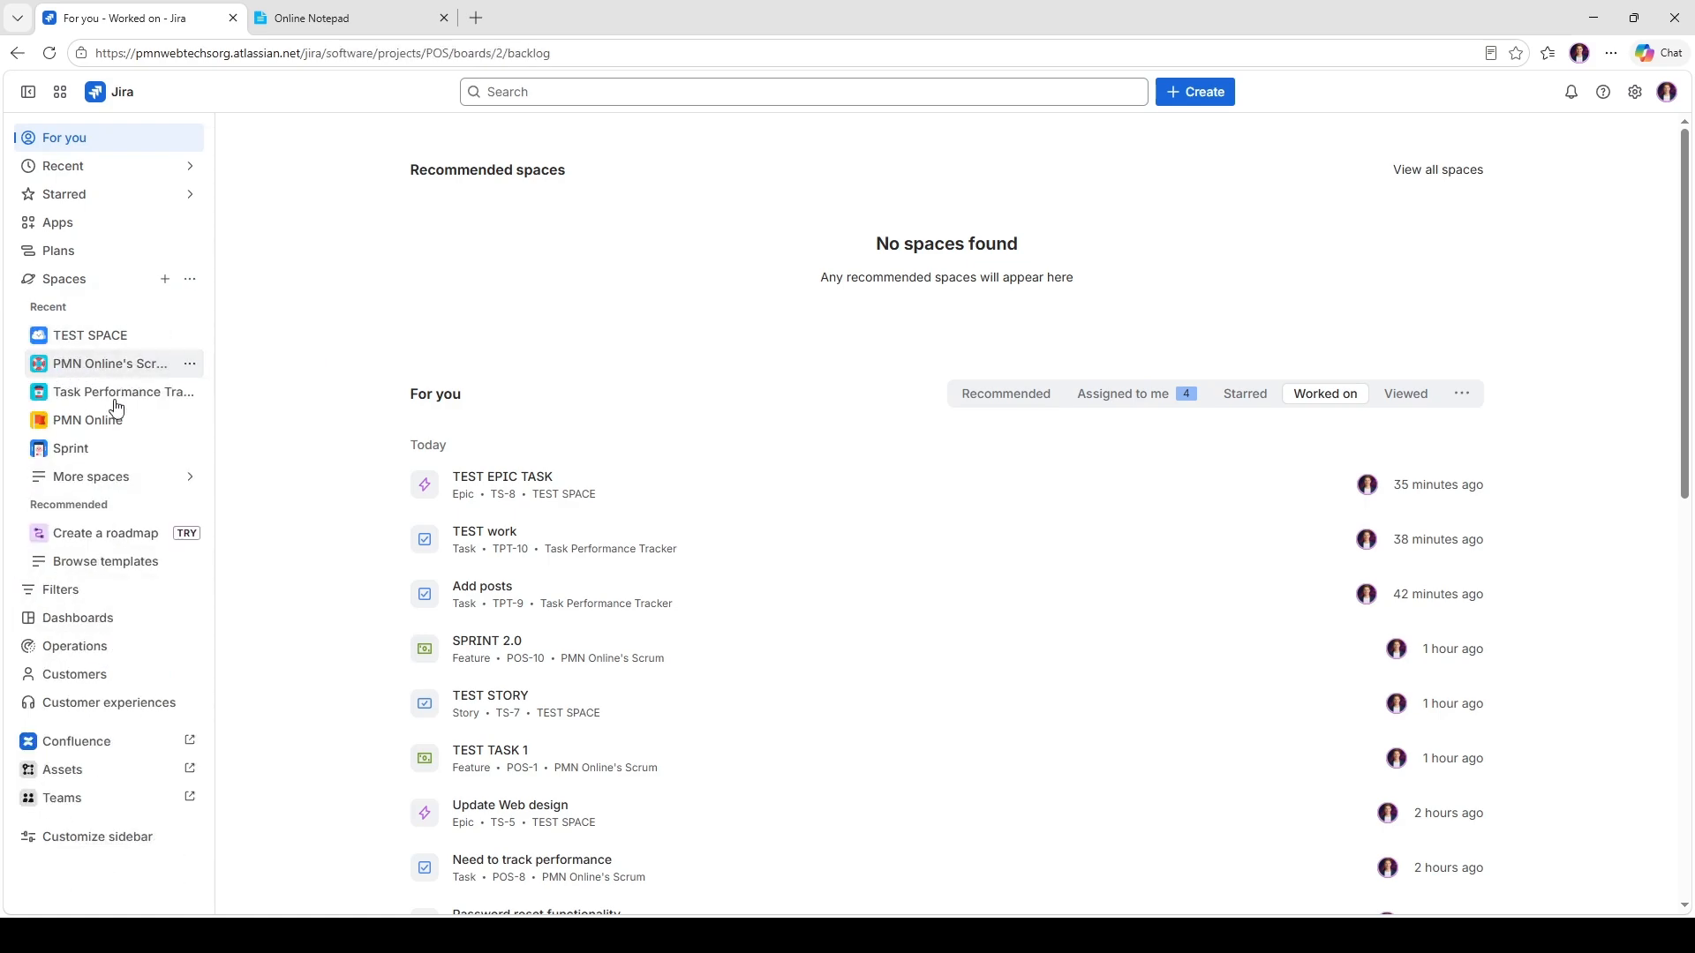
pyautogui.click(98, 338)
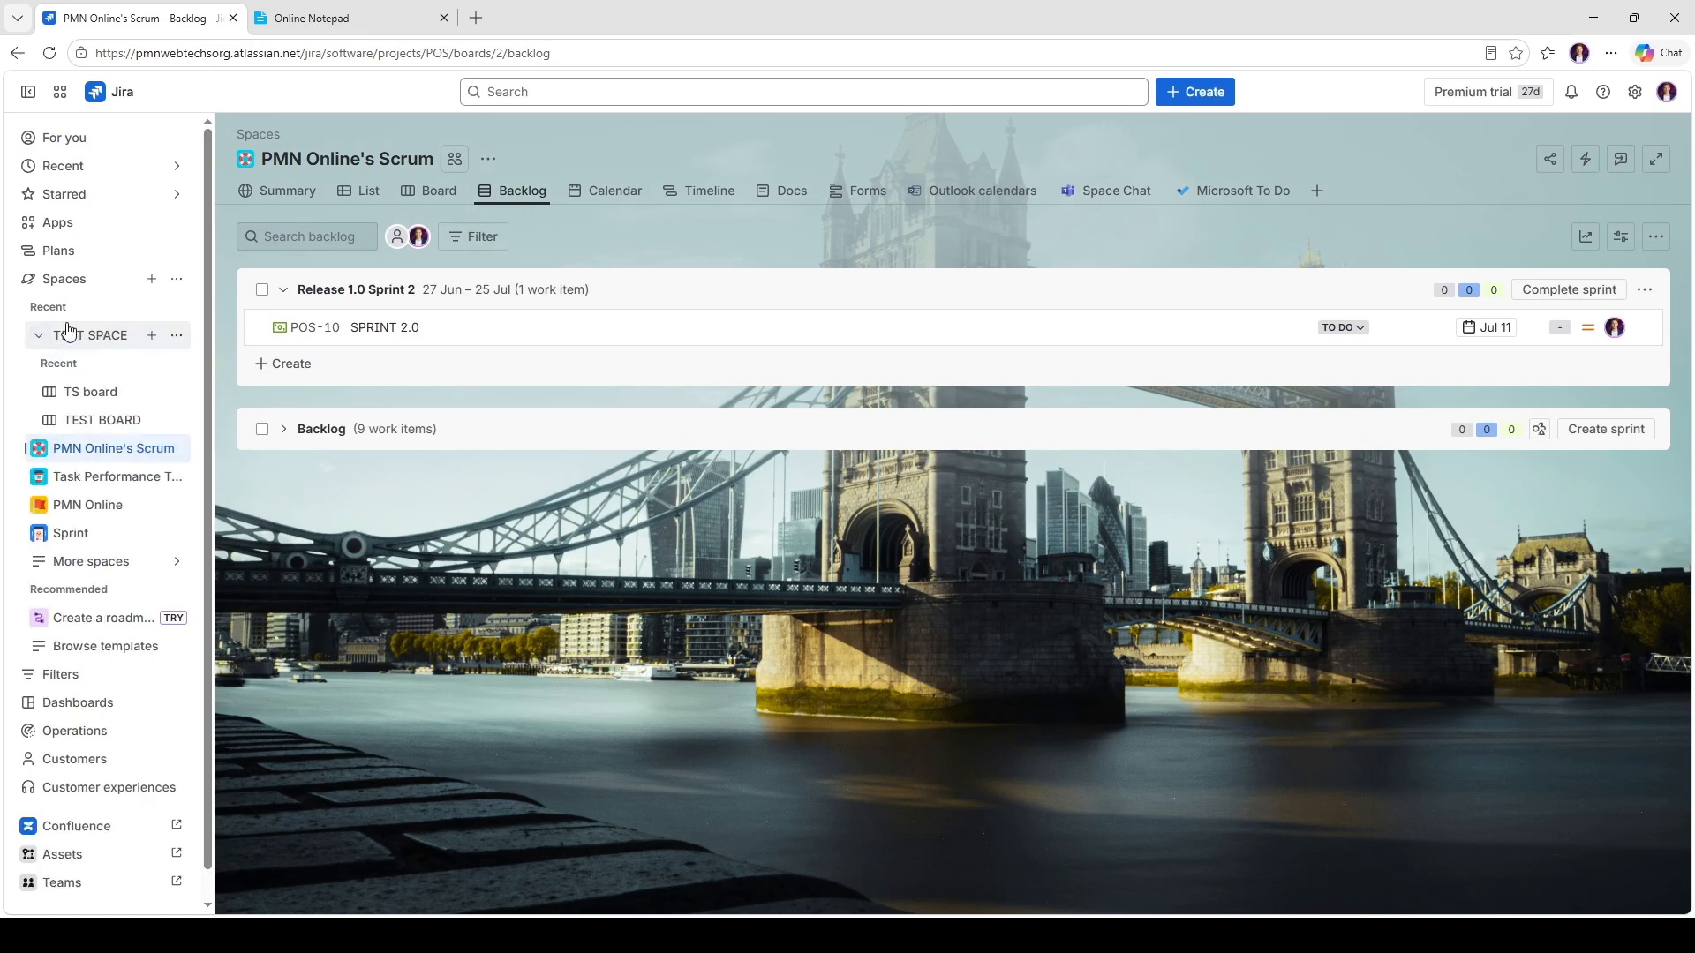
pyautogui.click(38, 336)
pyautogui.click(94, 338)
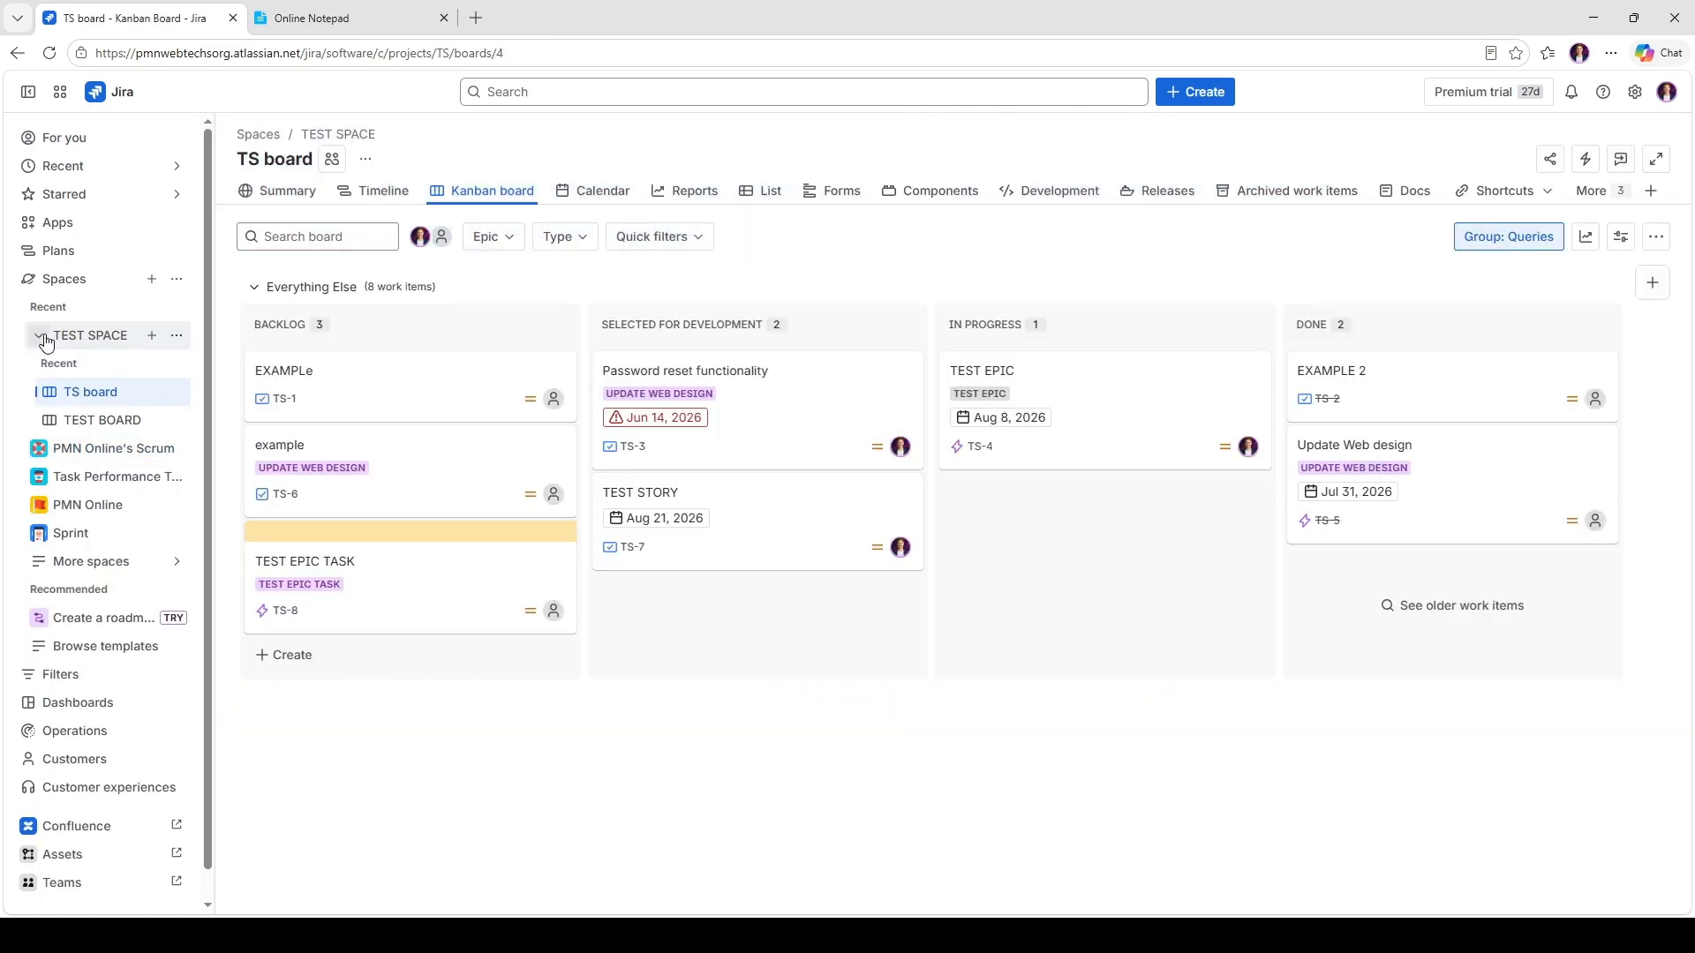
pyautogui.click(39, 336)
# Step: Check the options for Spaces and the list of more spaces, and collapse the Spaces section in the sidebar
pyautogui.click(190, 280)
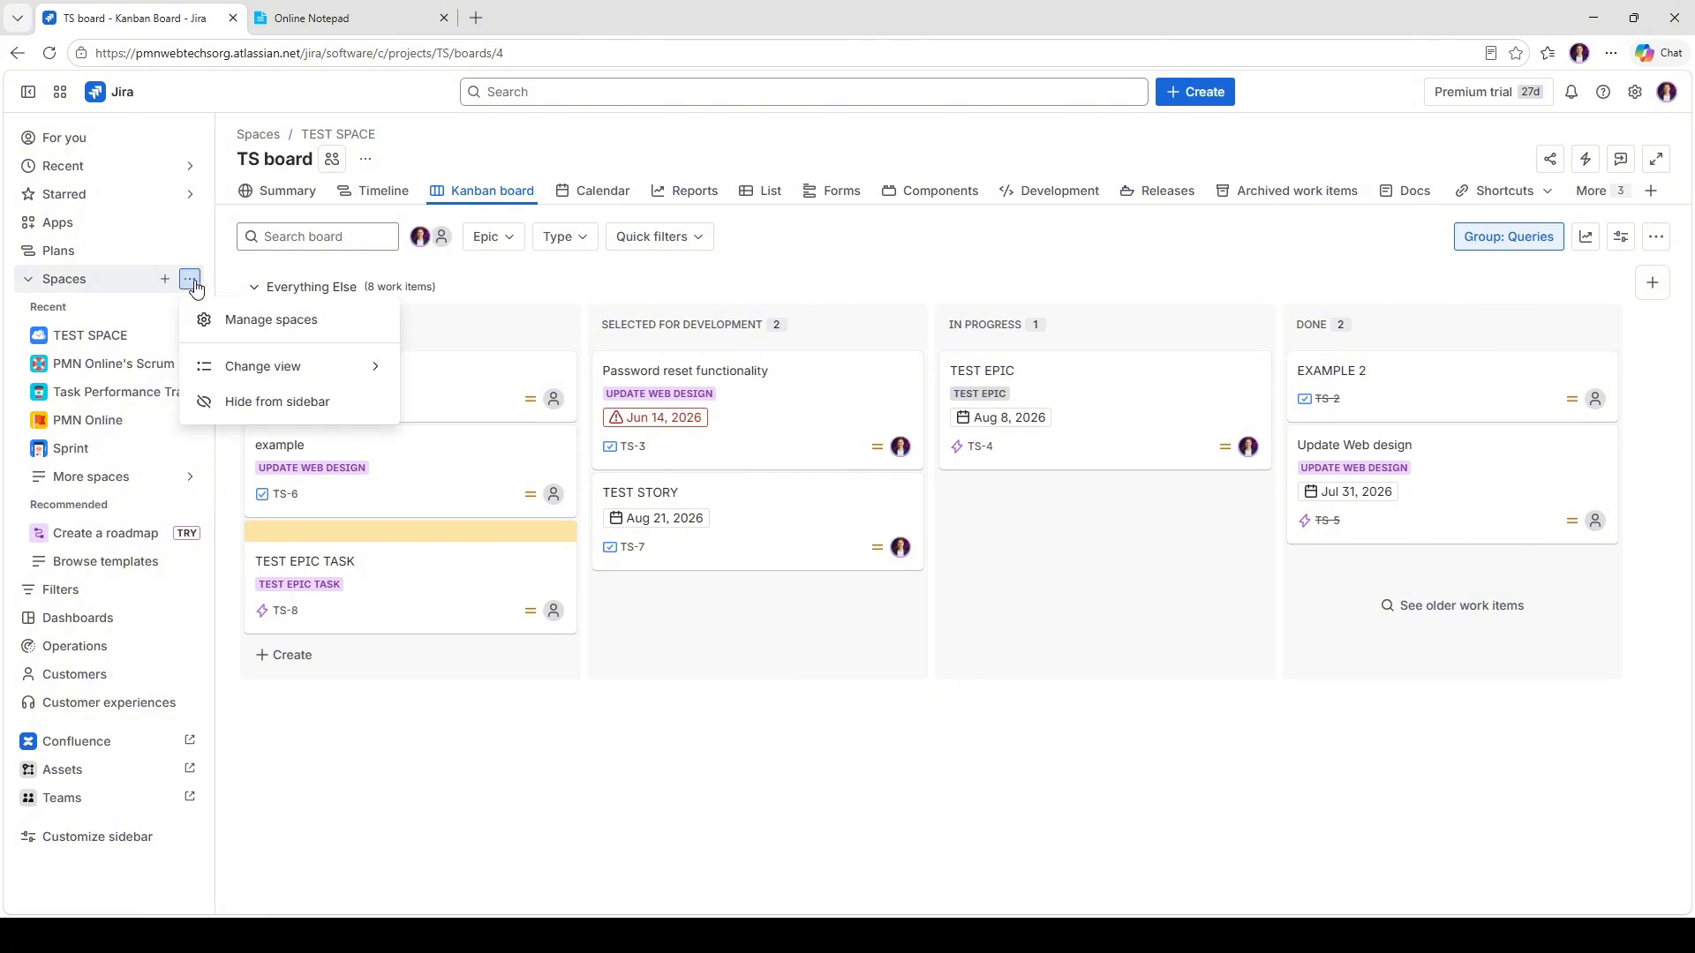
pyautogui.moveTo(382, 377)
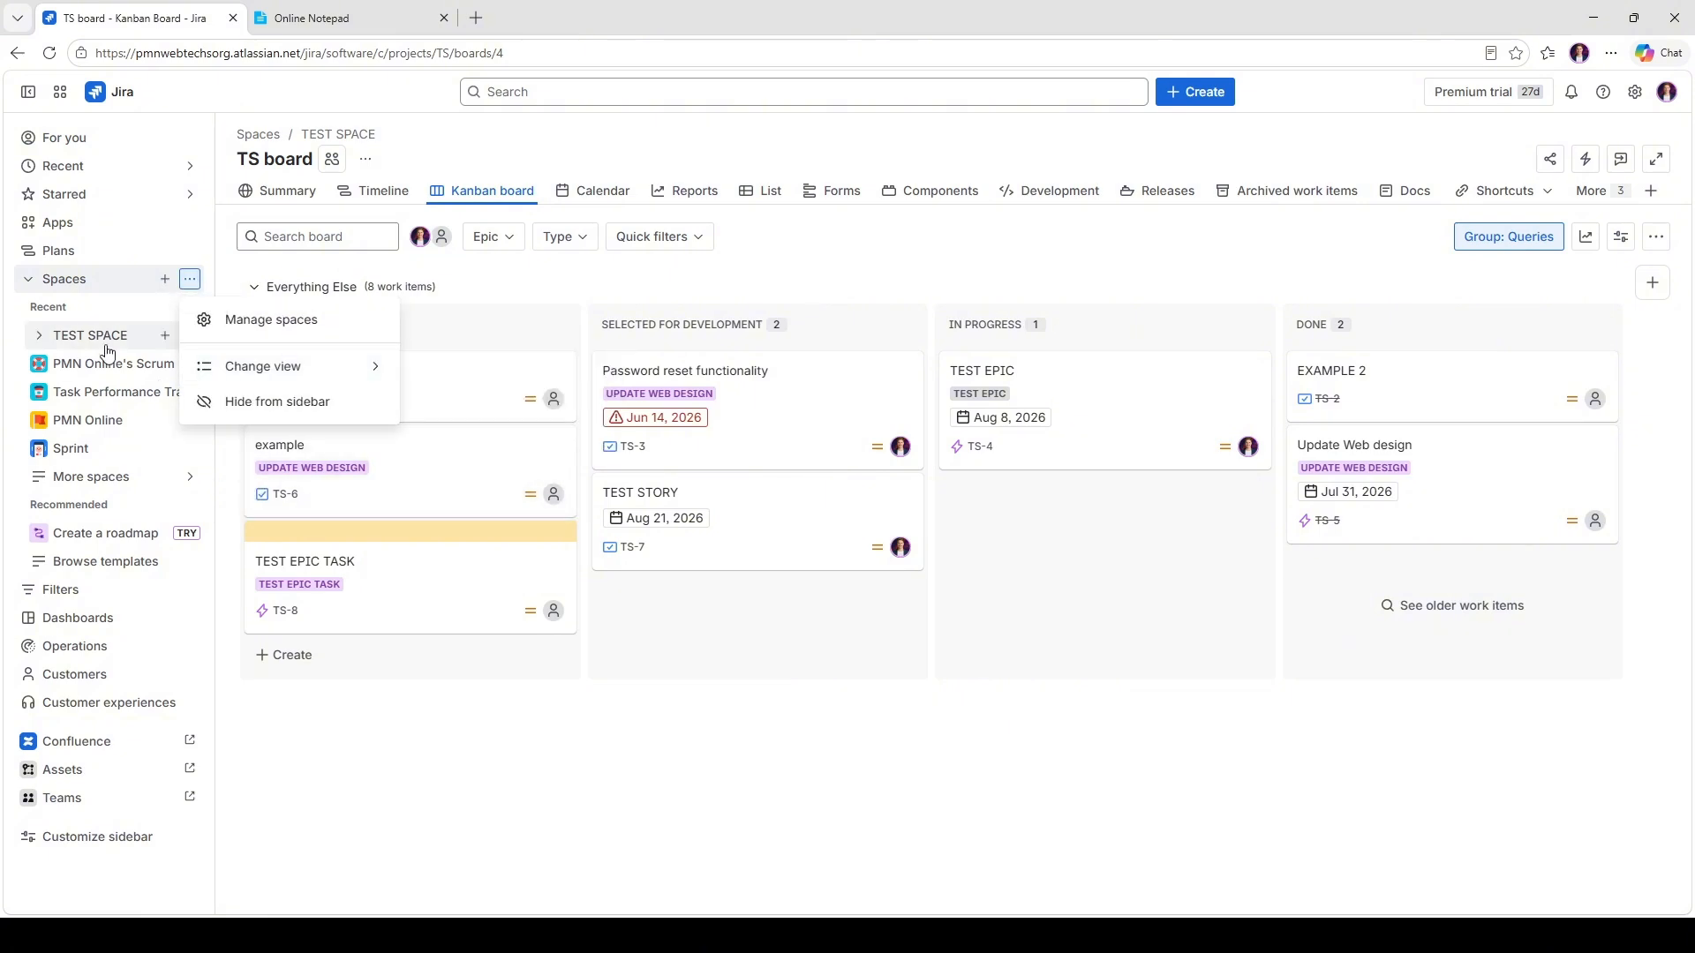
pyautogui.click(15, 341)
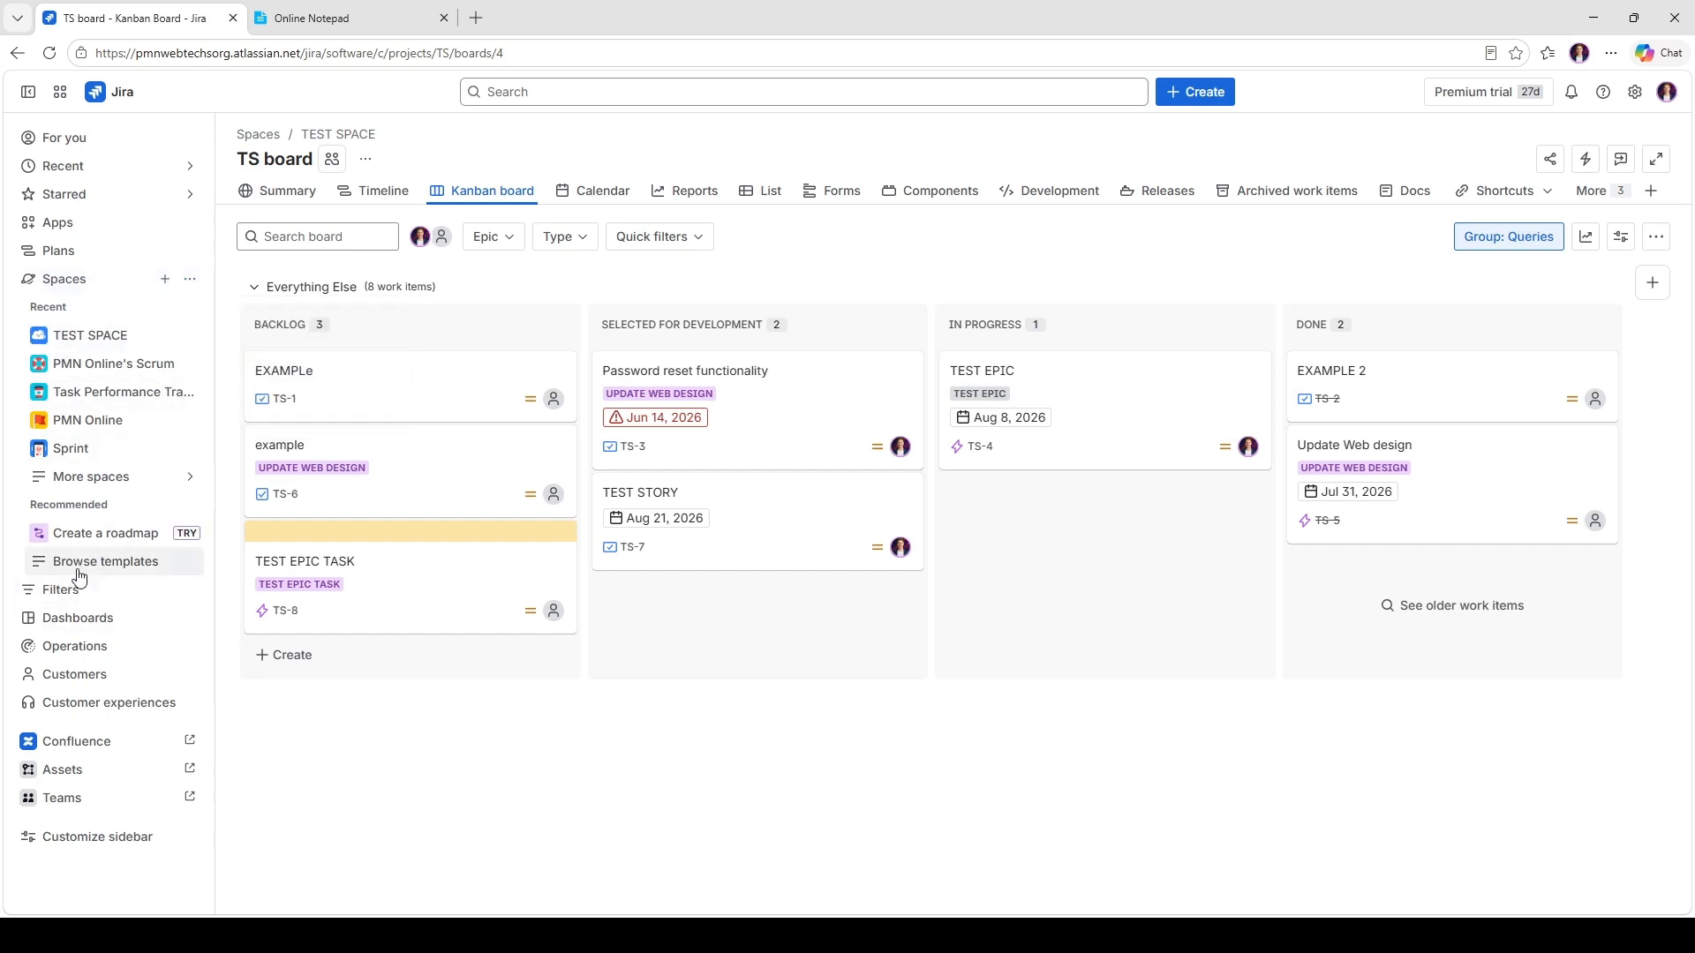
pyautogui.click(190, 488)
pyautogui.click(189, 488)
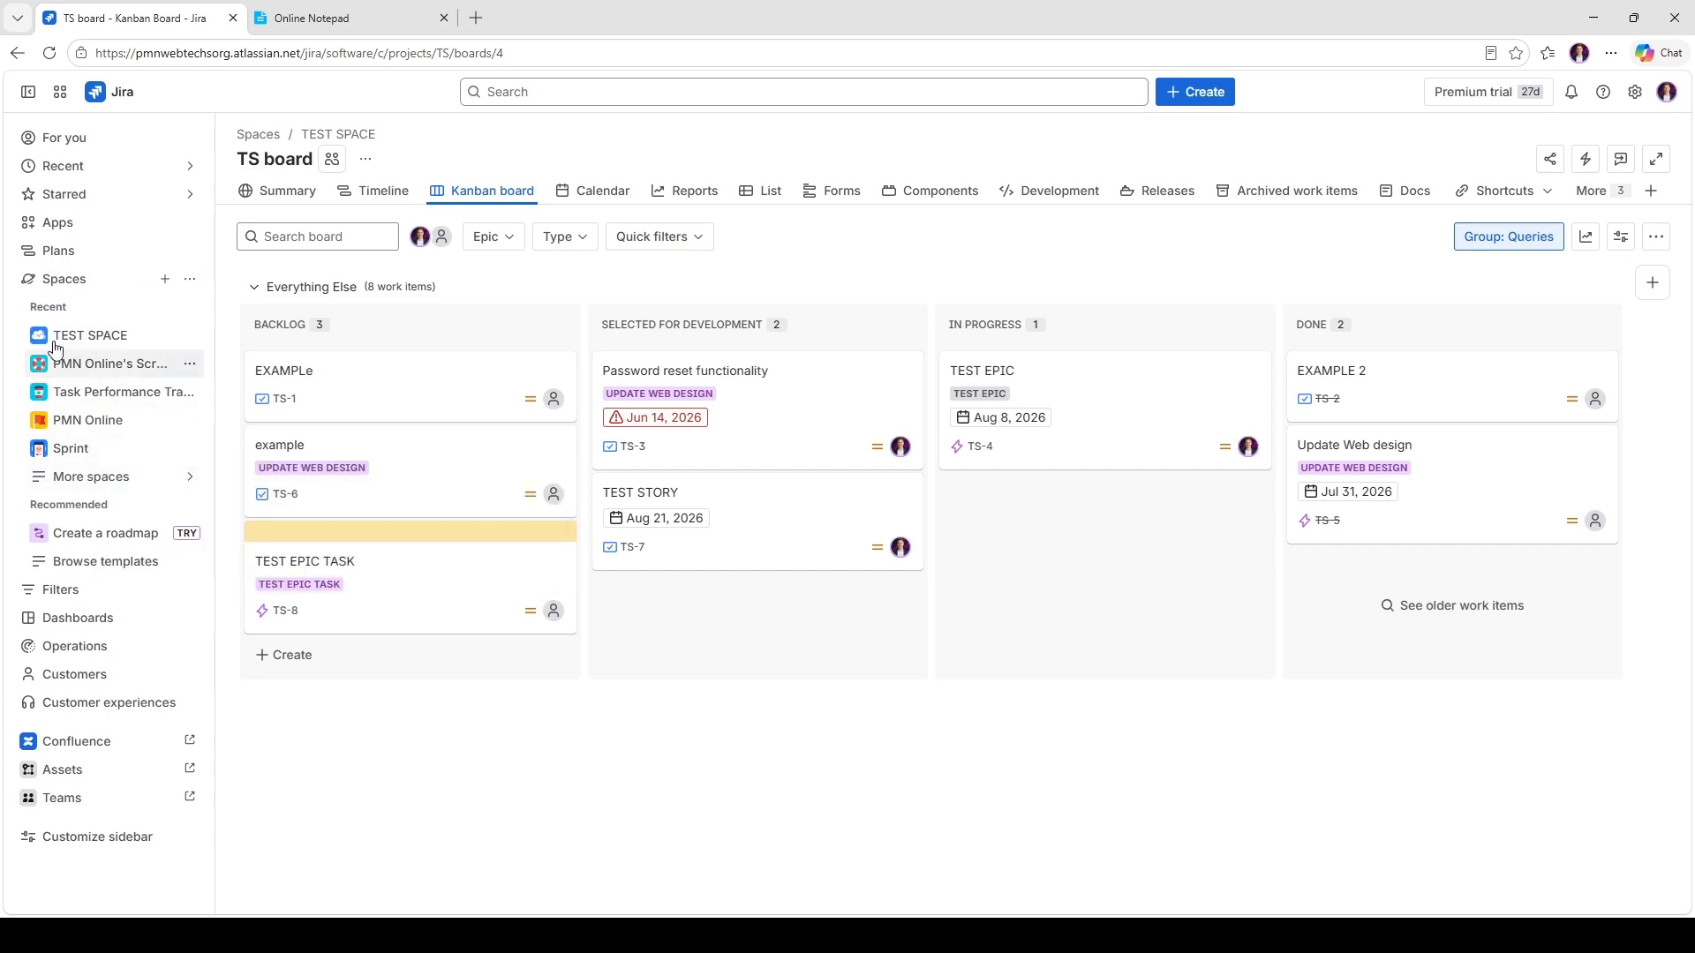
pyautogui.click(77, 280)
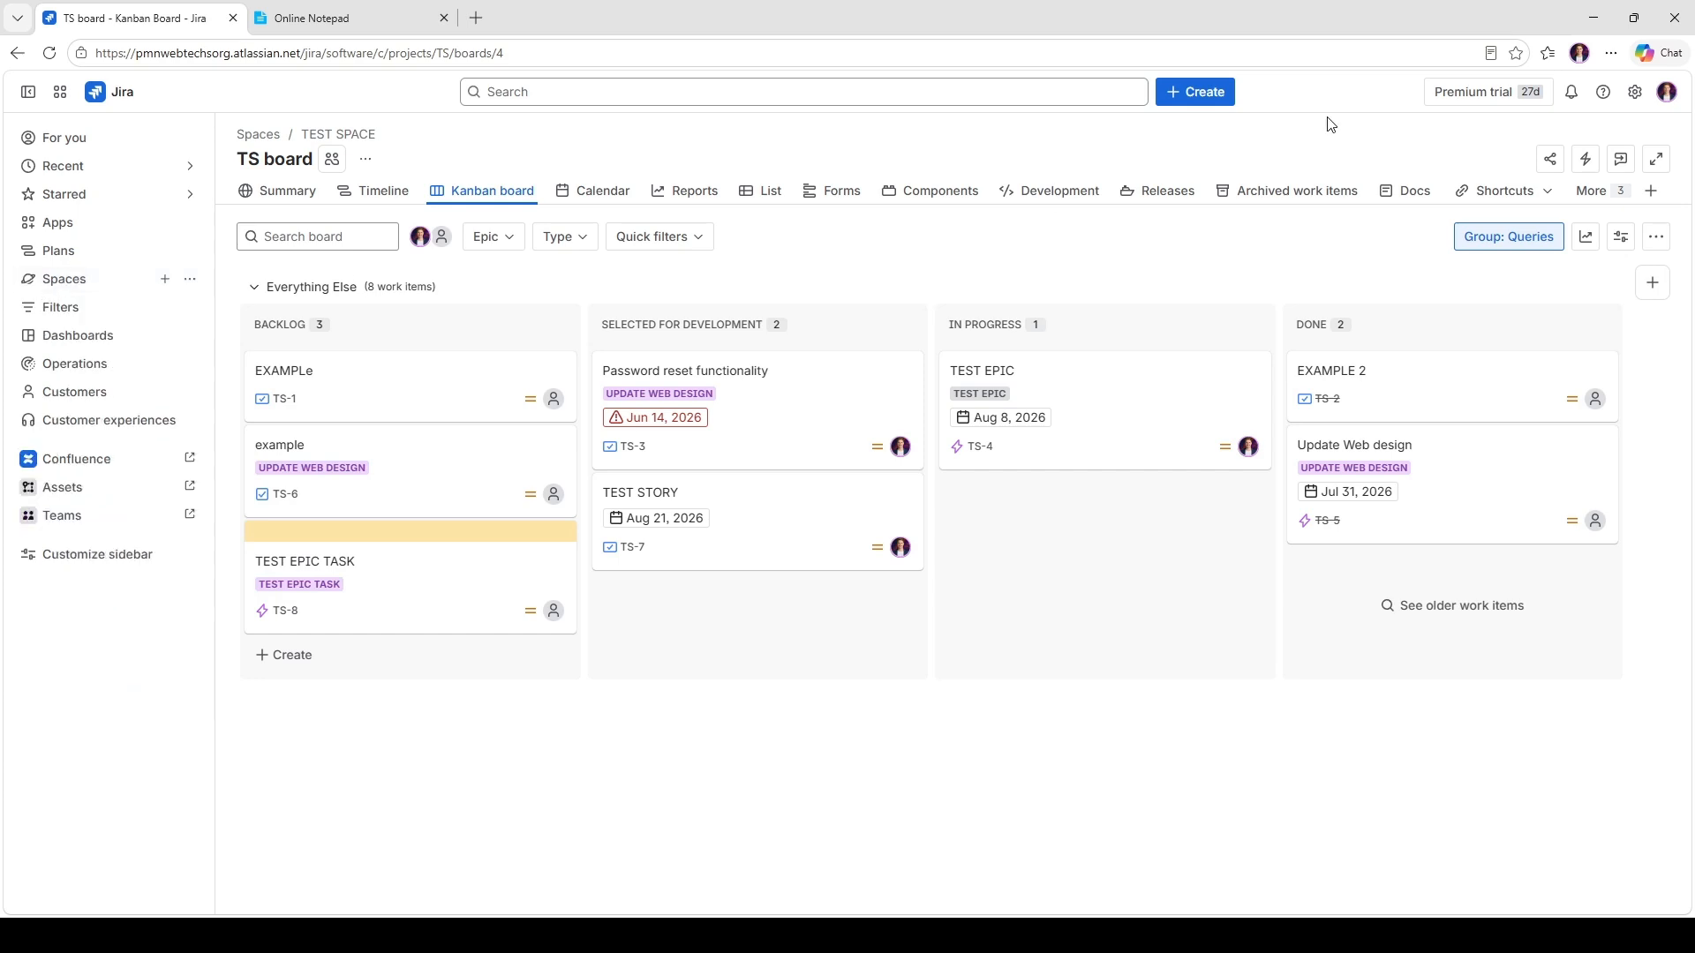
# Step: Open the System settings of the Jira administration in a new browser tab and check the other settings categories
pyautogui.click(1636, 94)
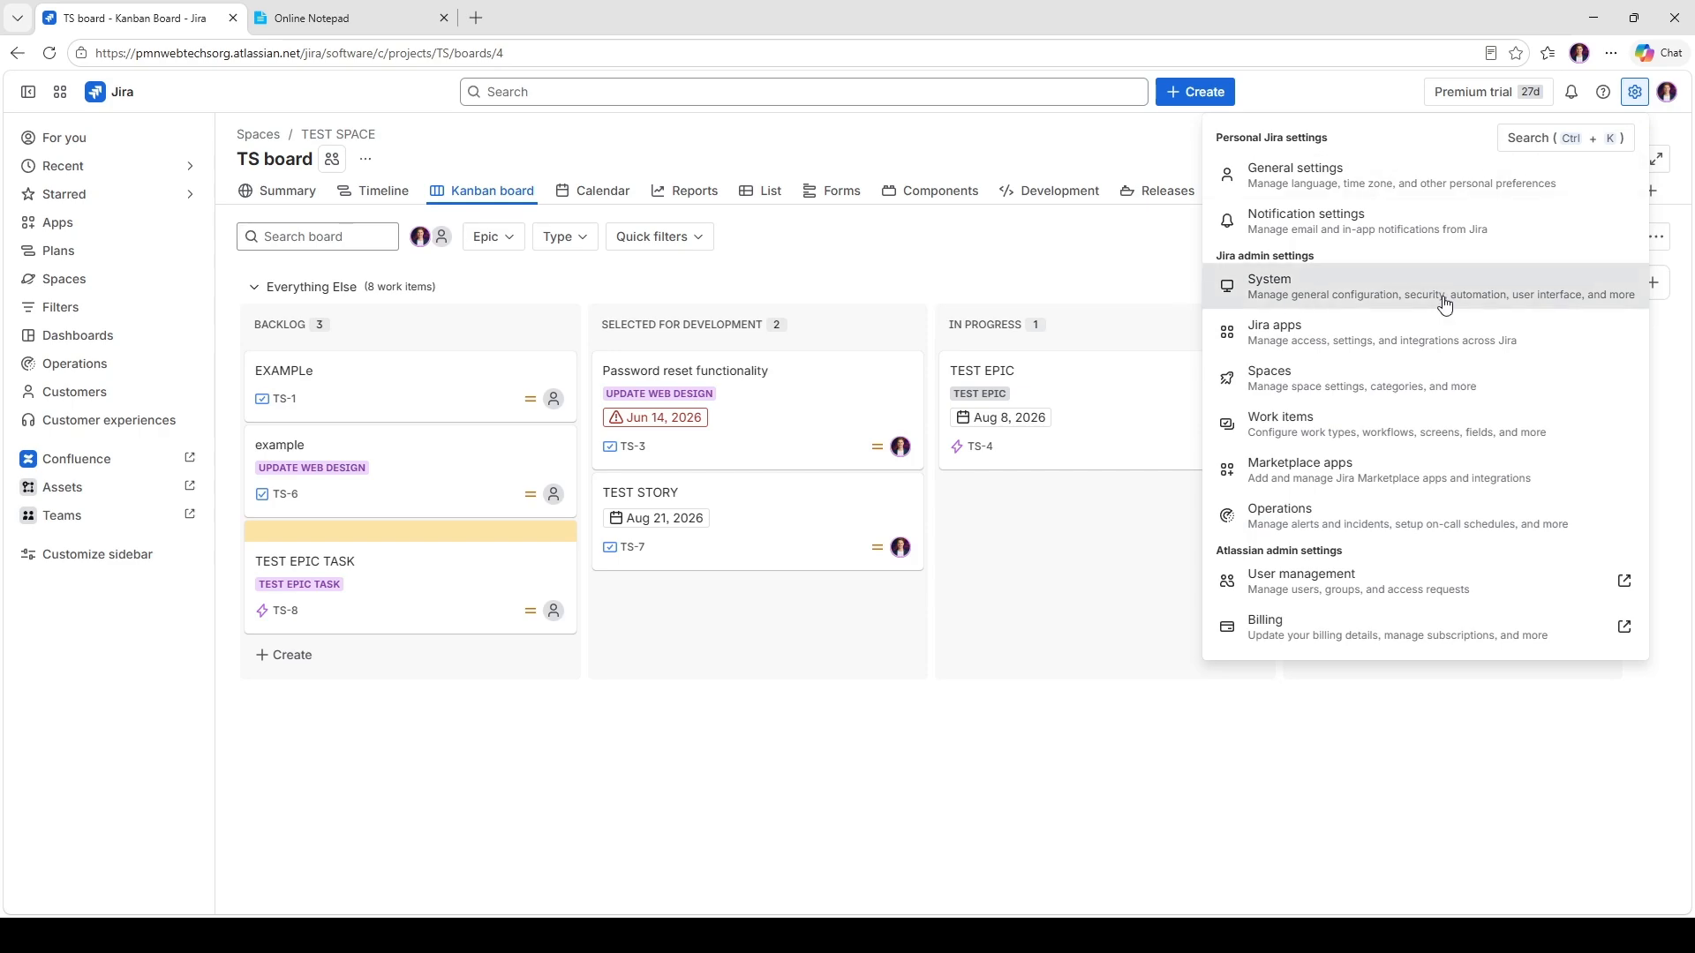
pyautogui.keyDown('ctrl'); pyautogui.click(1295, 289); pyautogui.keyUp('ctrl')
pyautogui.click(408, 21)
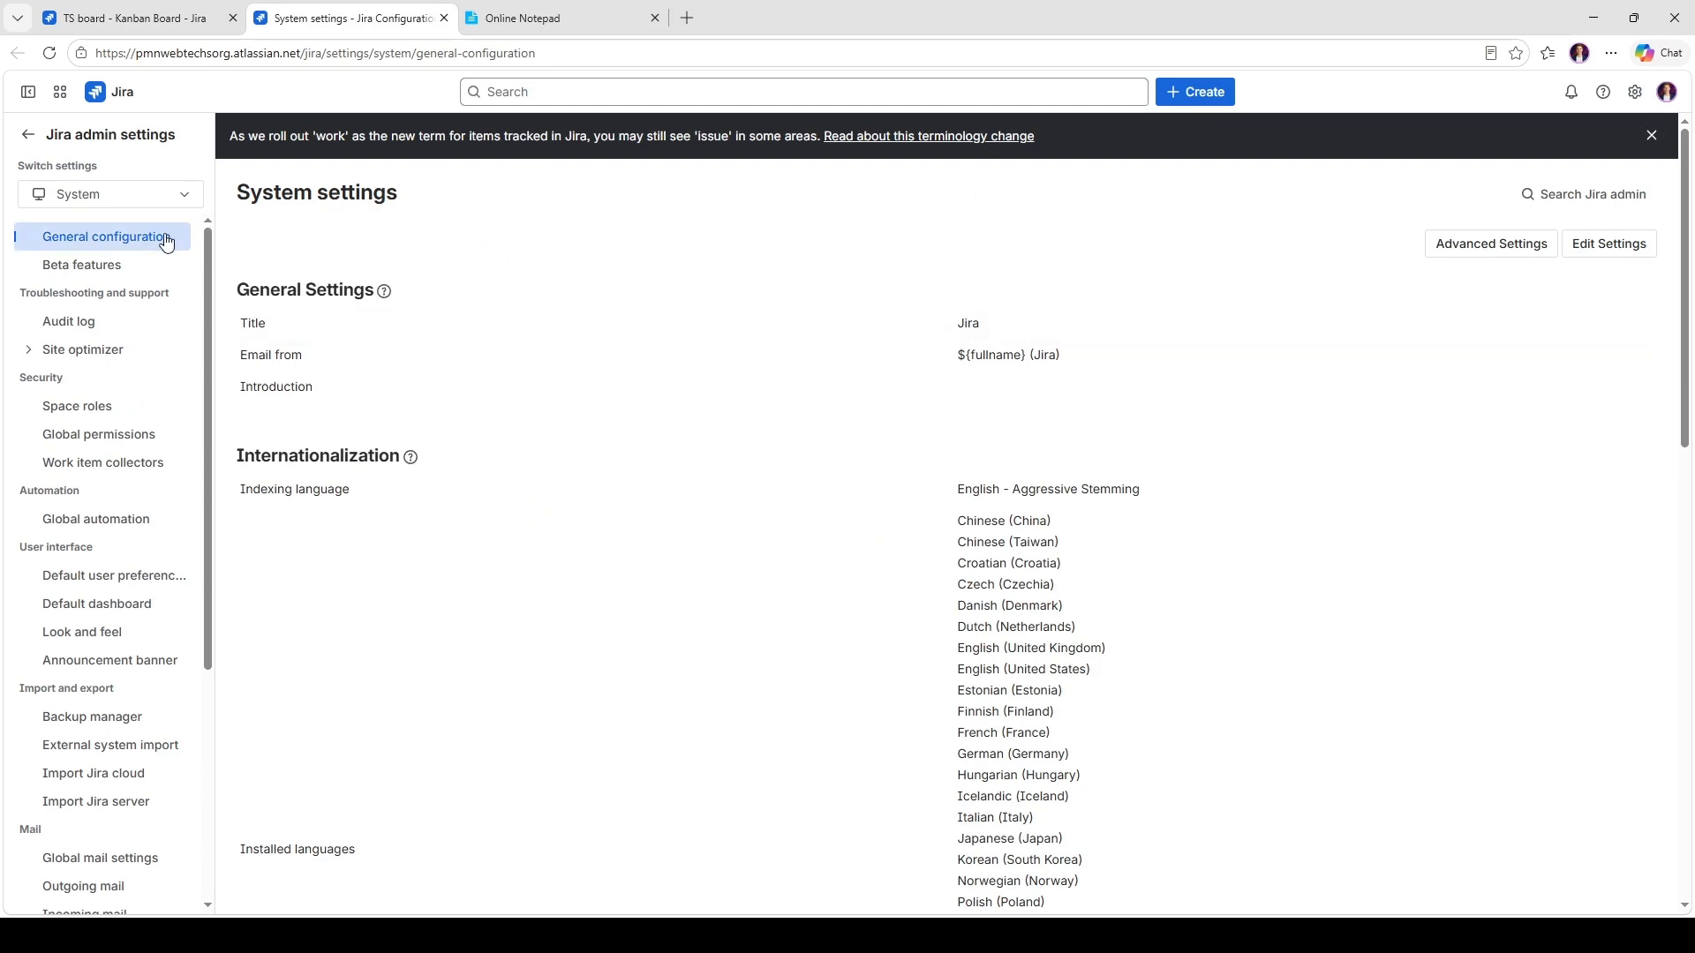
pyautogui.click(119, 196)
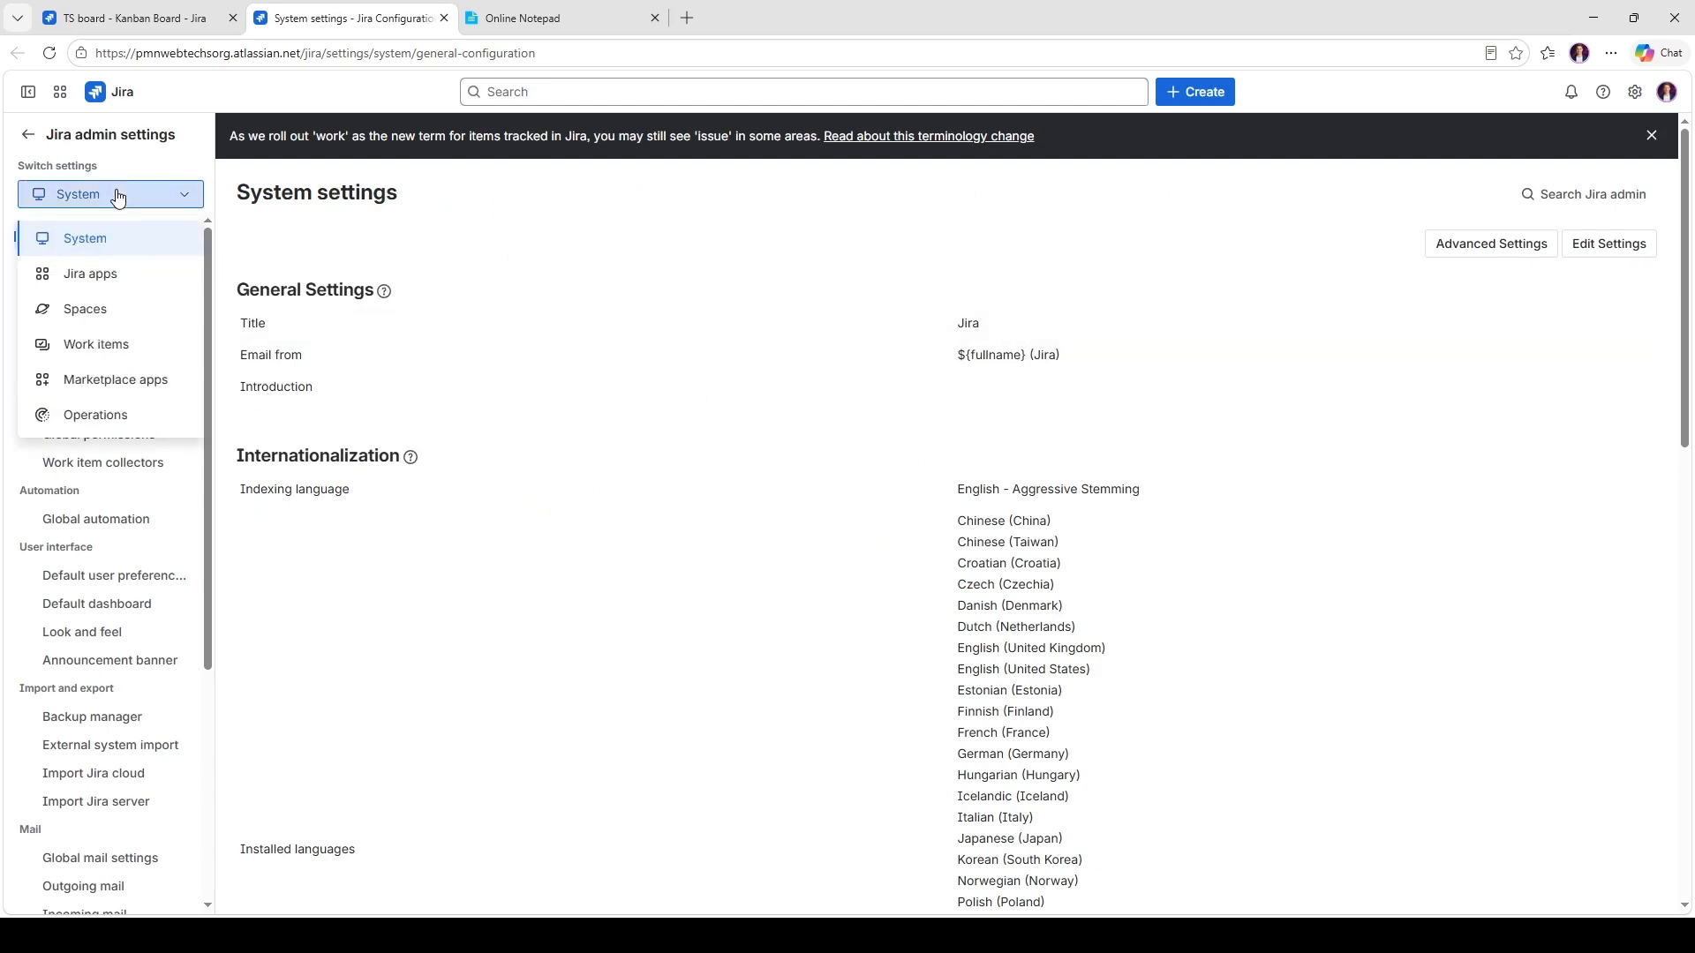
pyautogui.click(118, 196)
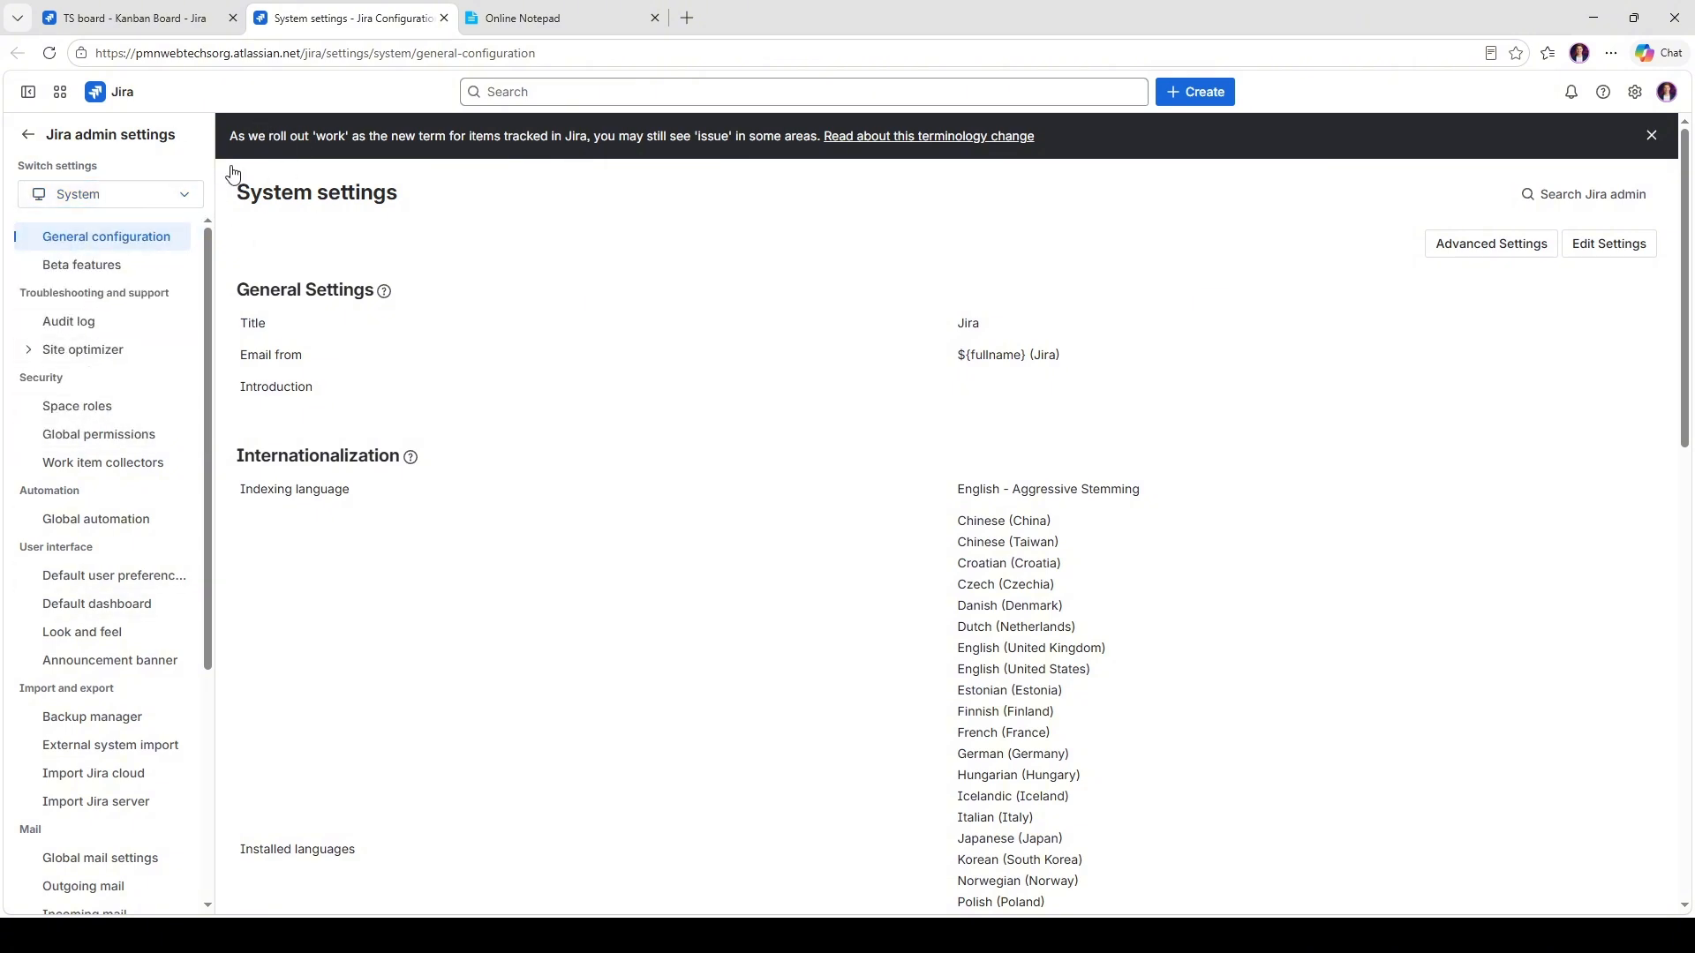
# Step: Find the import and export section of the System settings and open External system import
pyautogui.scroll(-4, 101, 483)
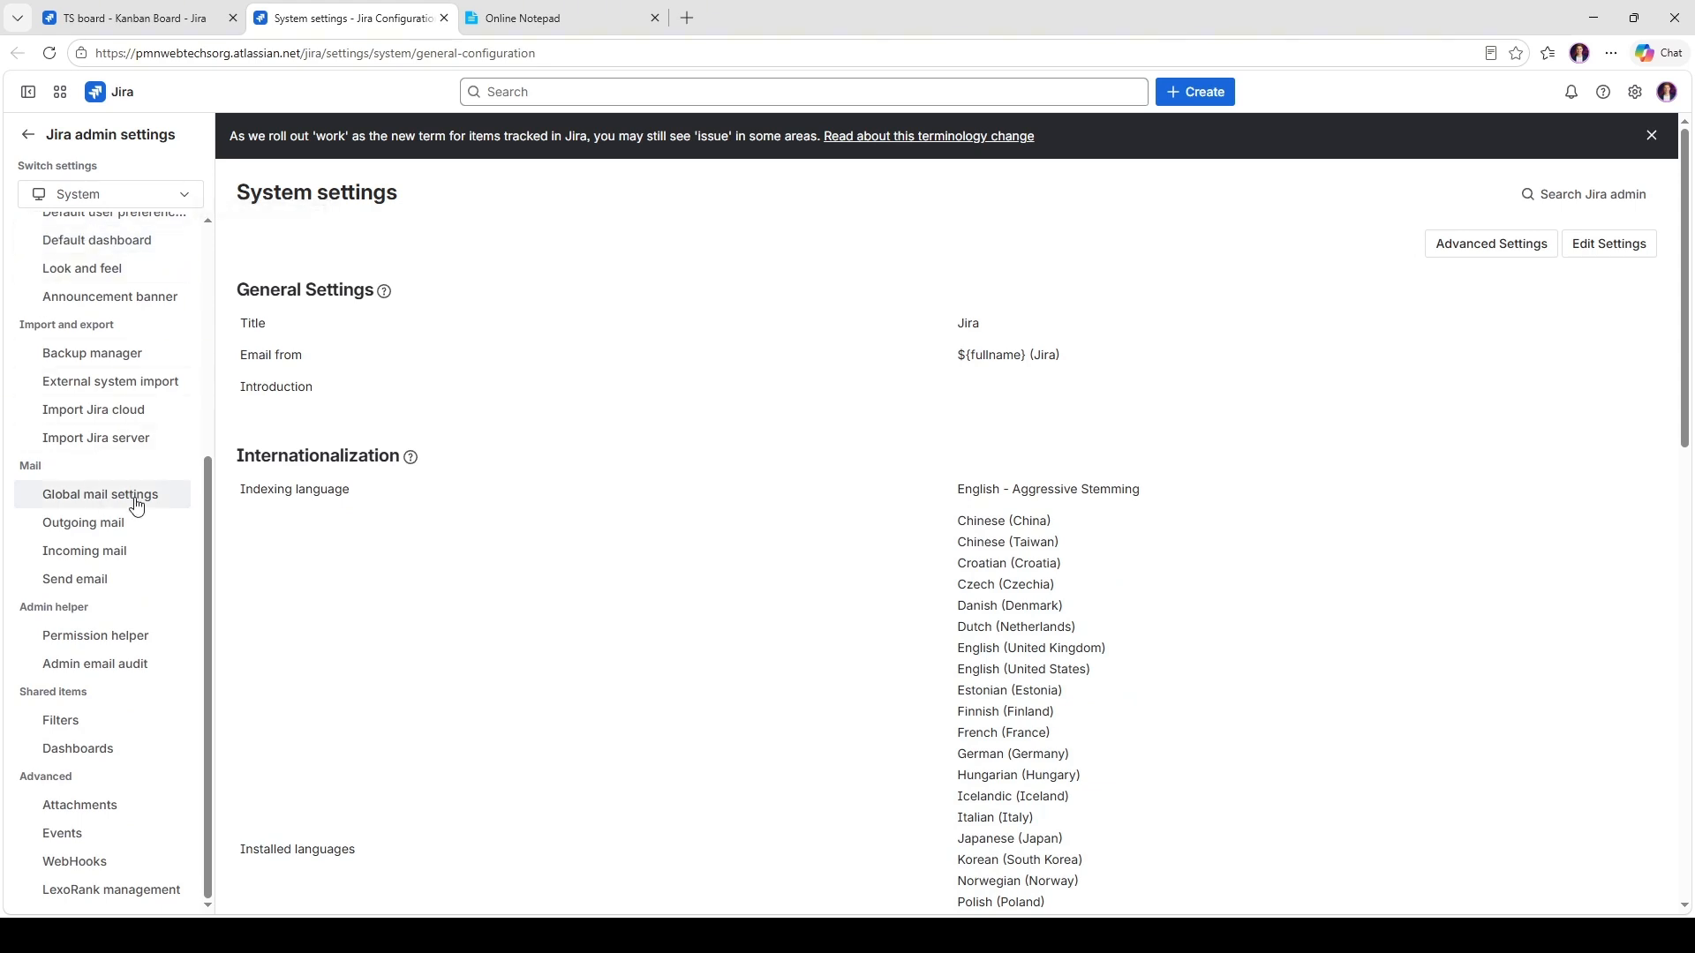
pyautogui.scroll(3, 53, 839)
pyautogui.scroll(-1, 123, 565)
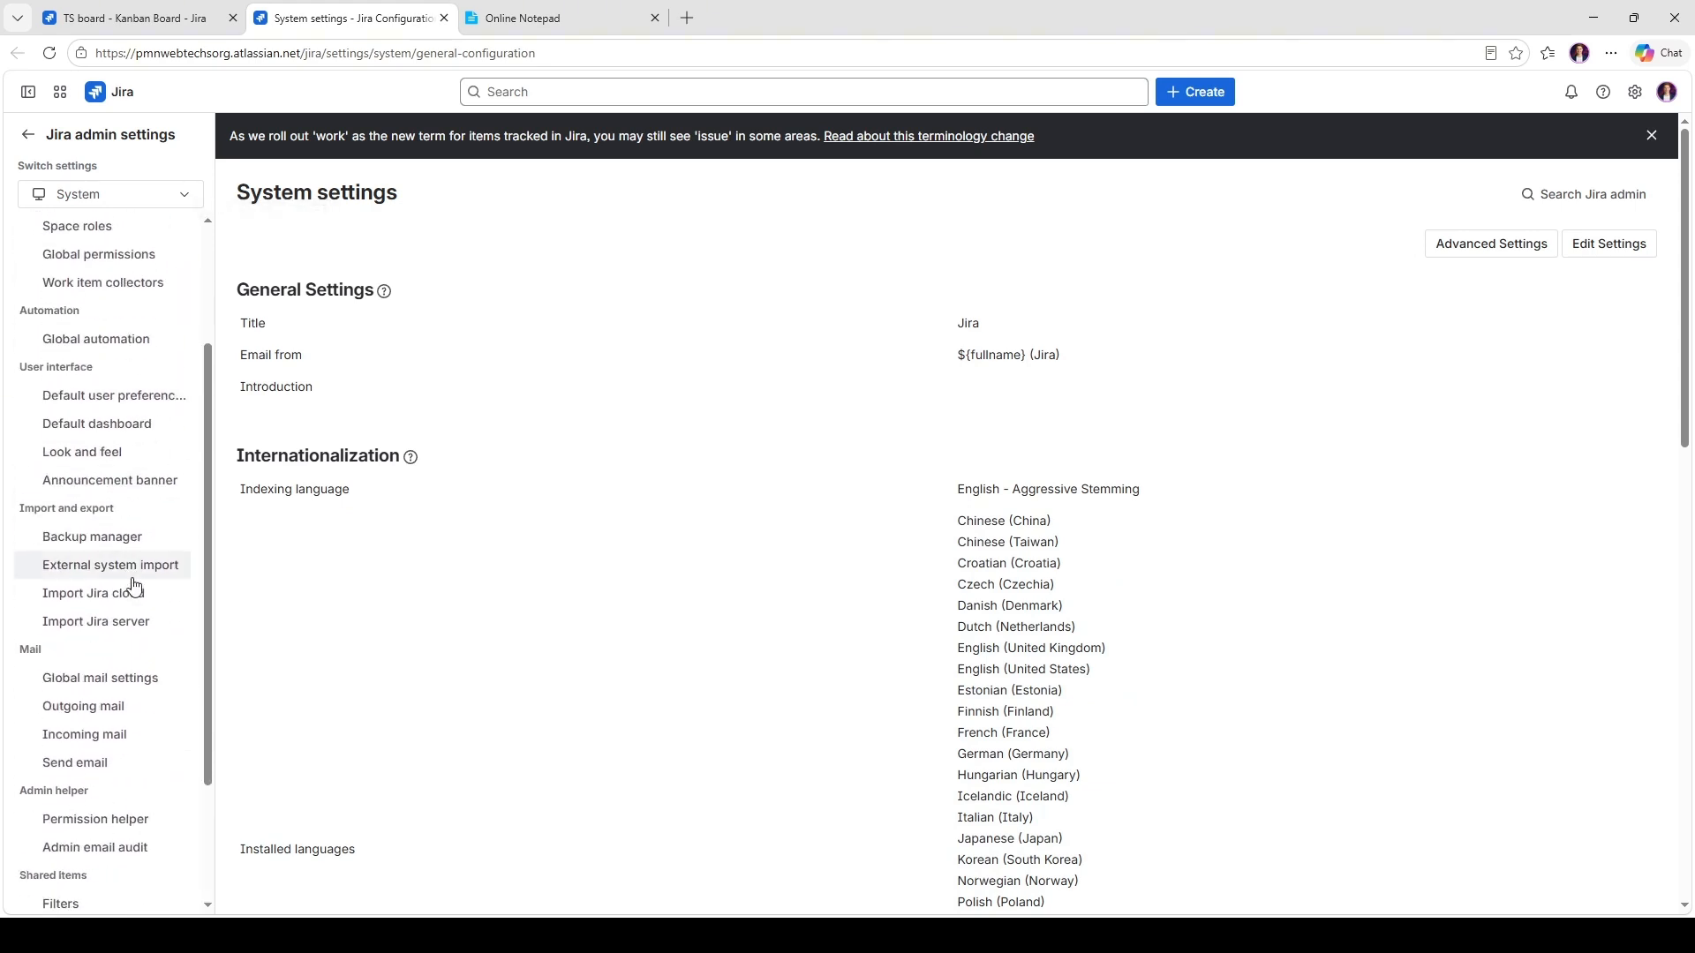
pyautogui.click(84, 603)
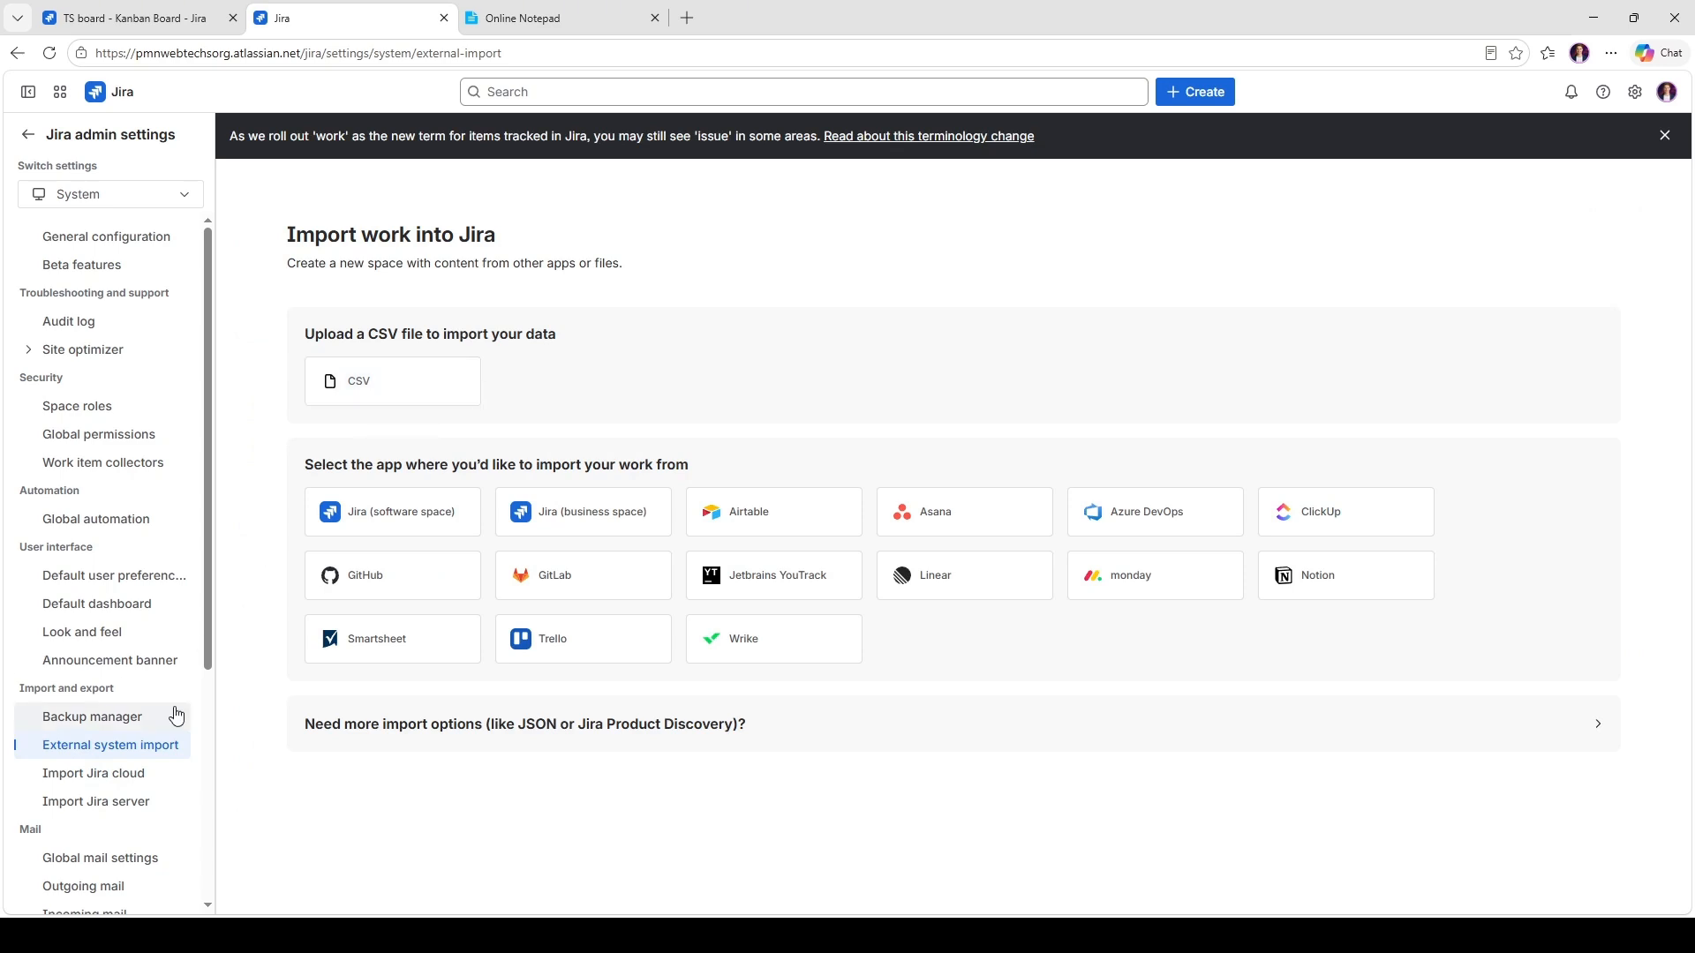
# Step: View the Backup manager page and go back to External system import
pyautogui.click(128, 749)
pyautogui.click(123, 724)
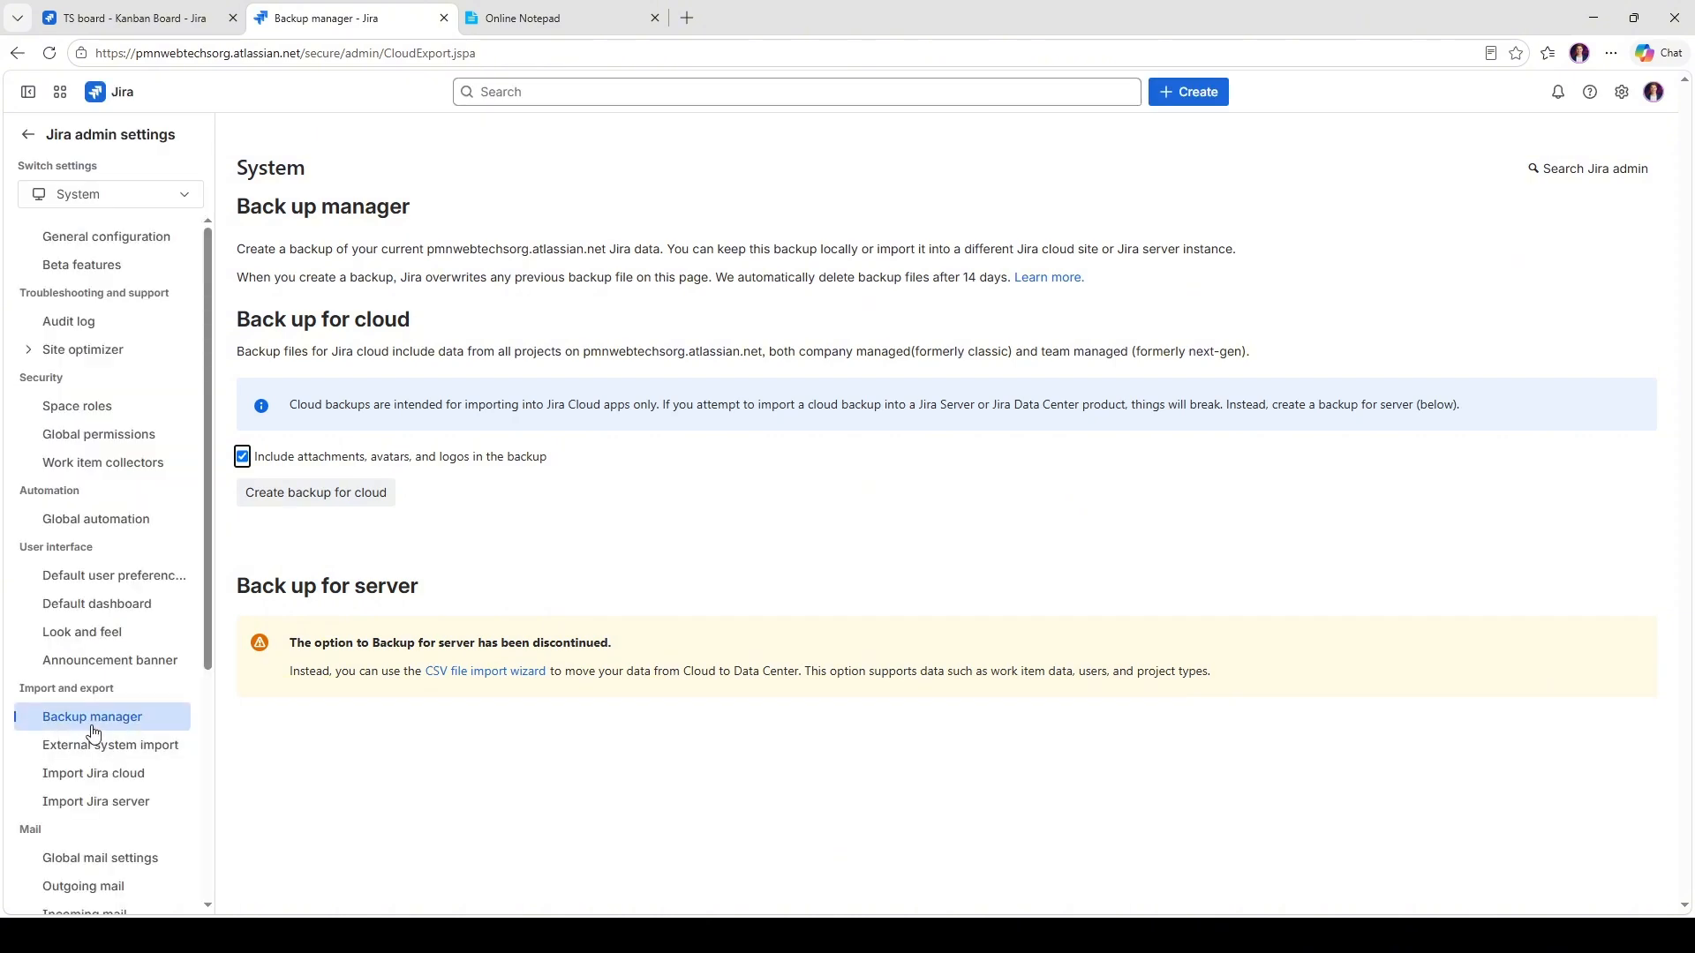
pyautogui.click(113, 752)
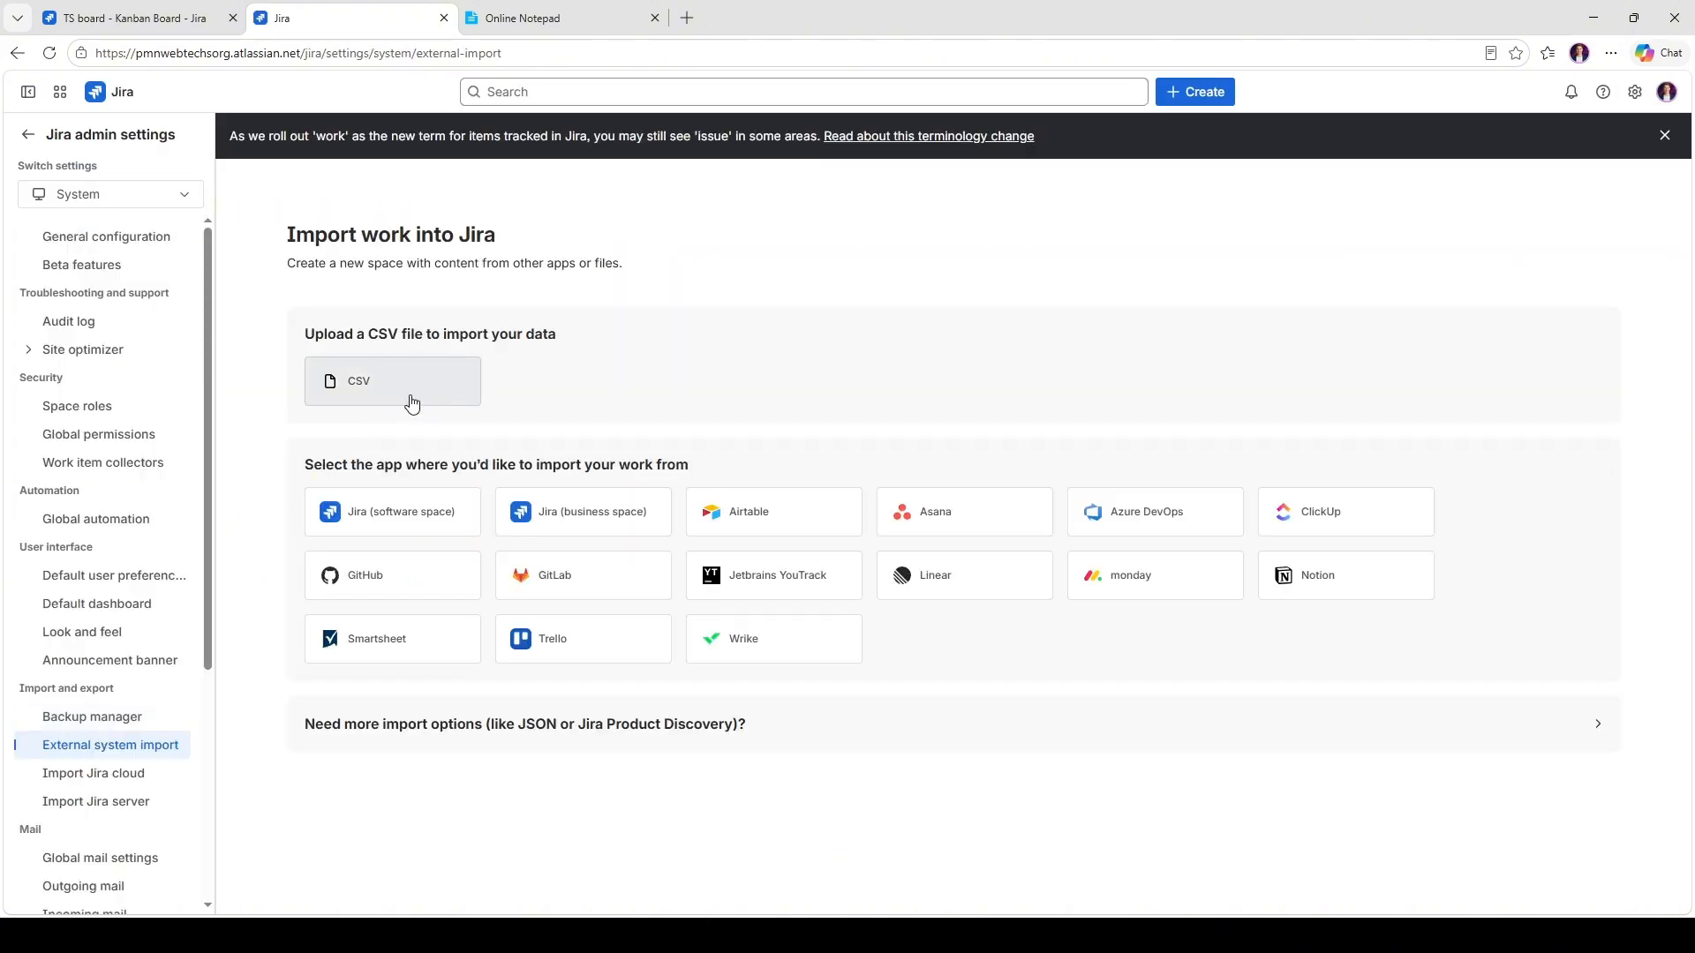
# Step: Start a CSV import, upload the file jira_dummy_import.csv and continue to the space setup
pyautogui.click(414, 402)
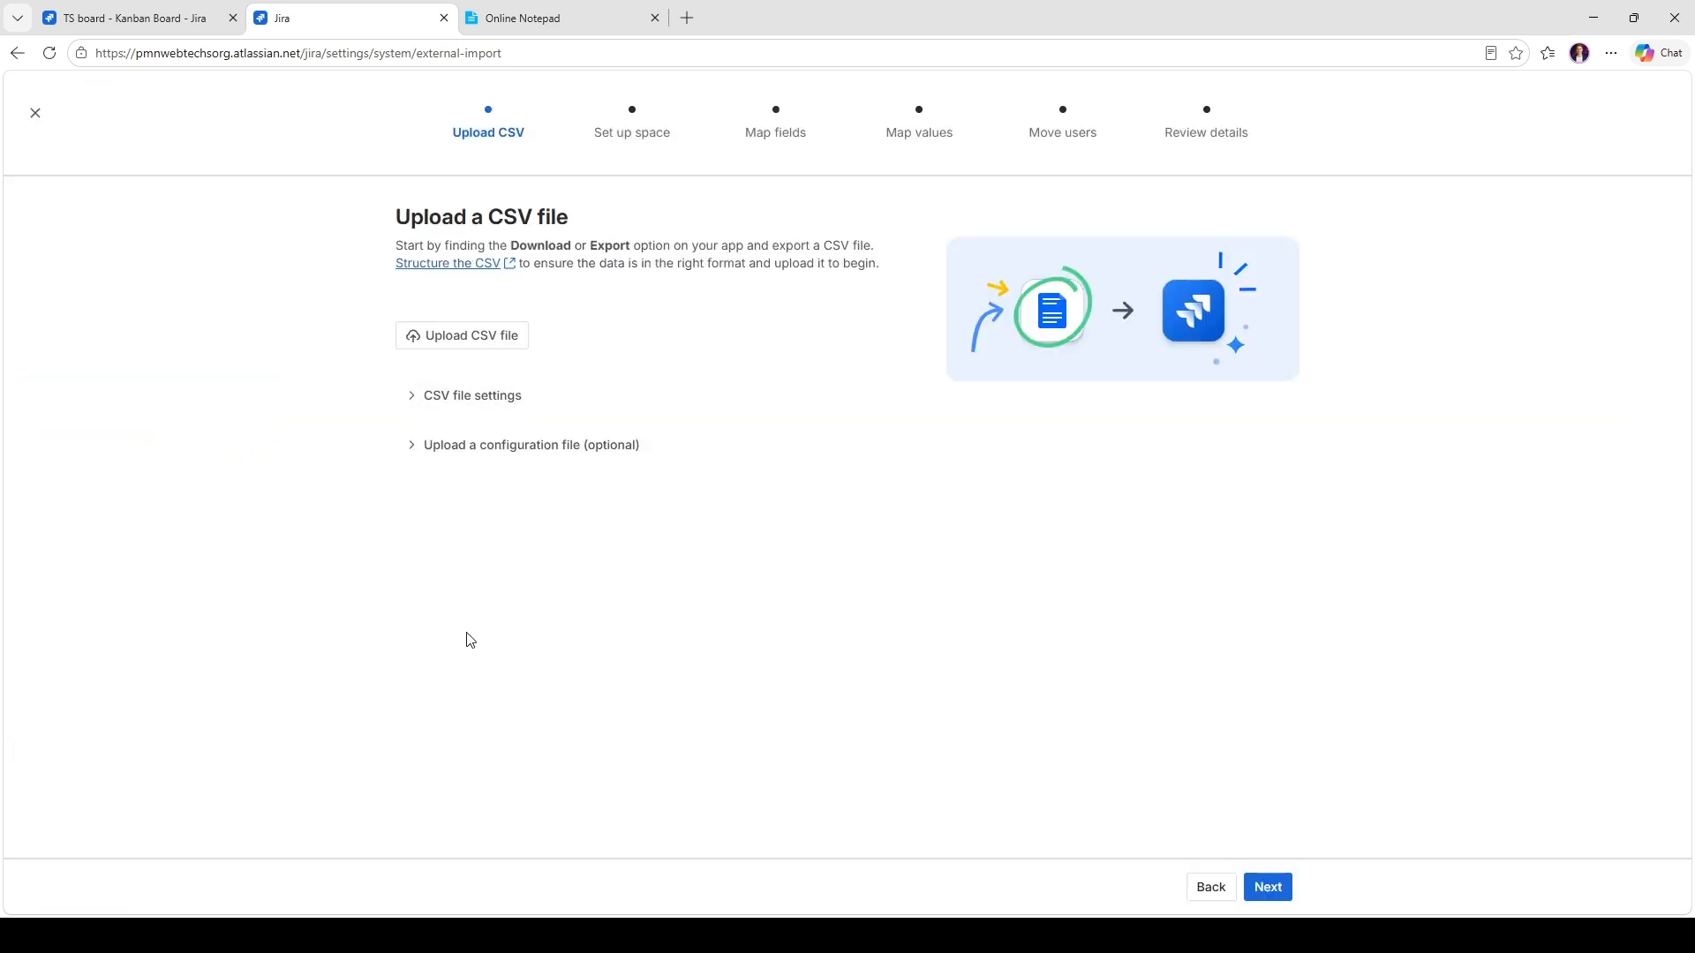
pyautogui.click(435, 339)
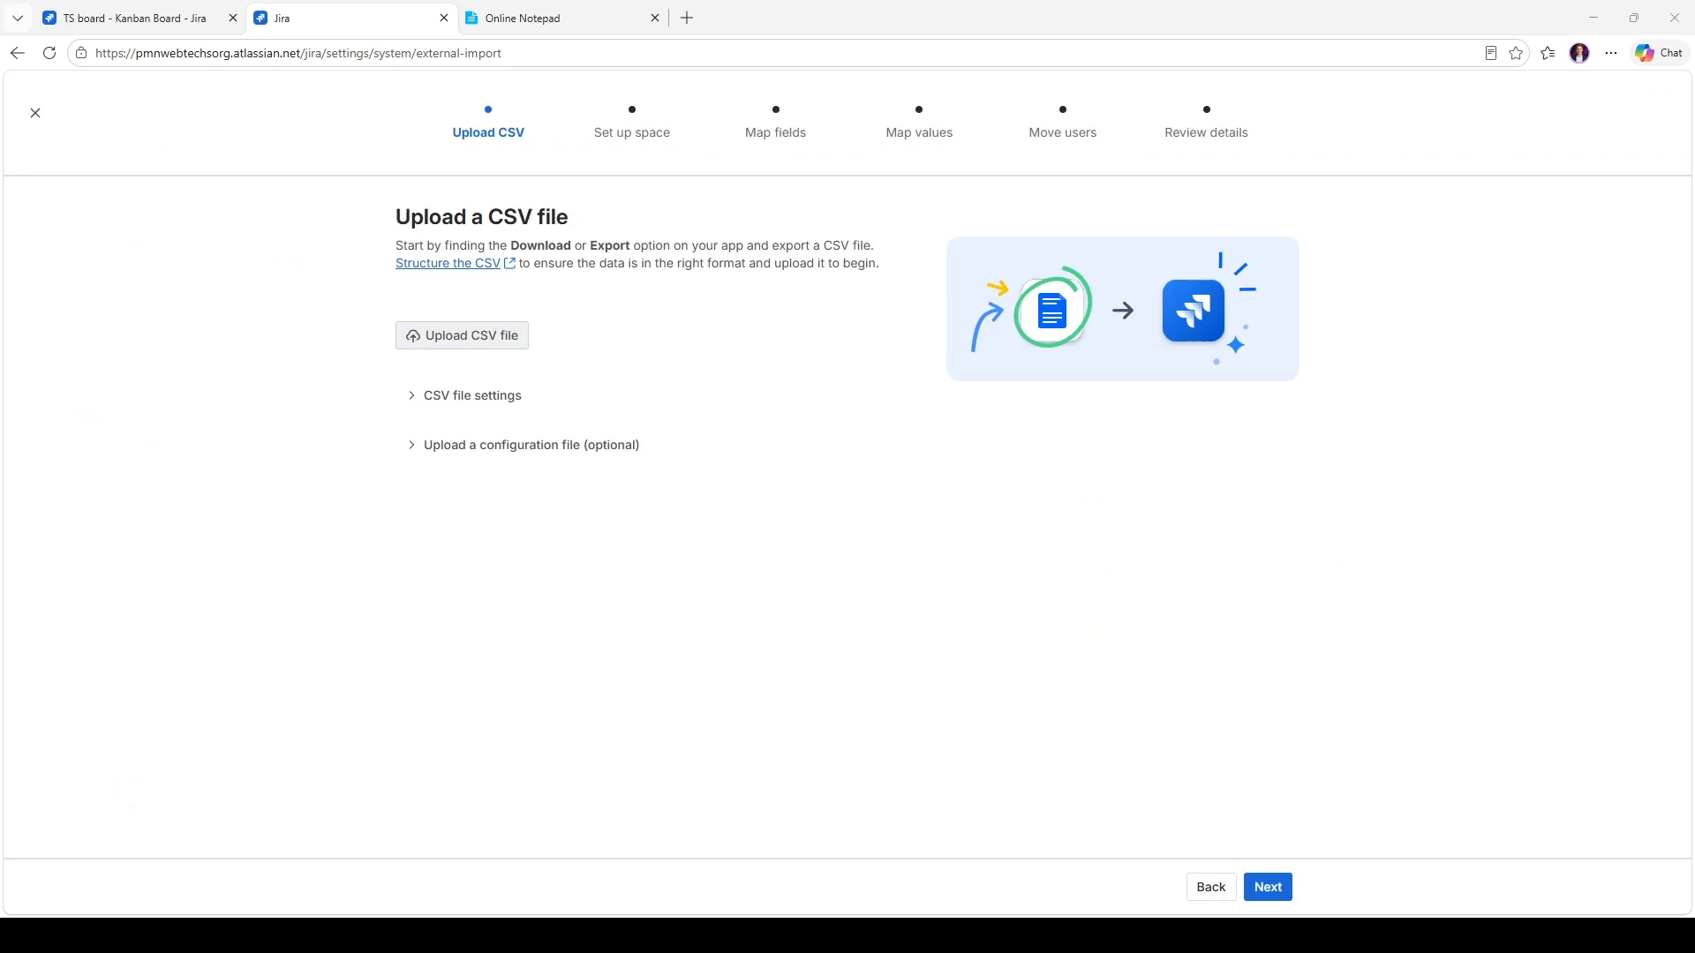
pyautogui.click(475, 576)
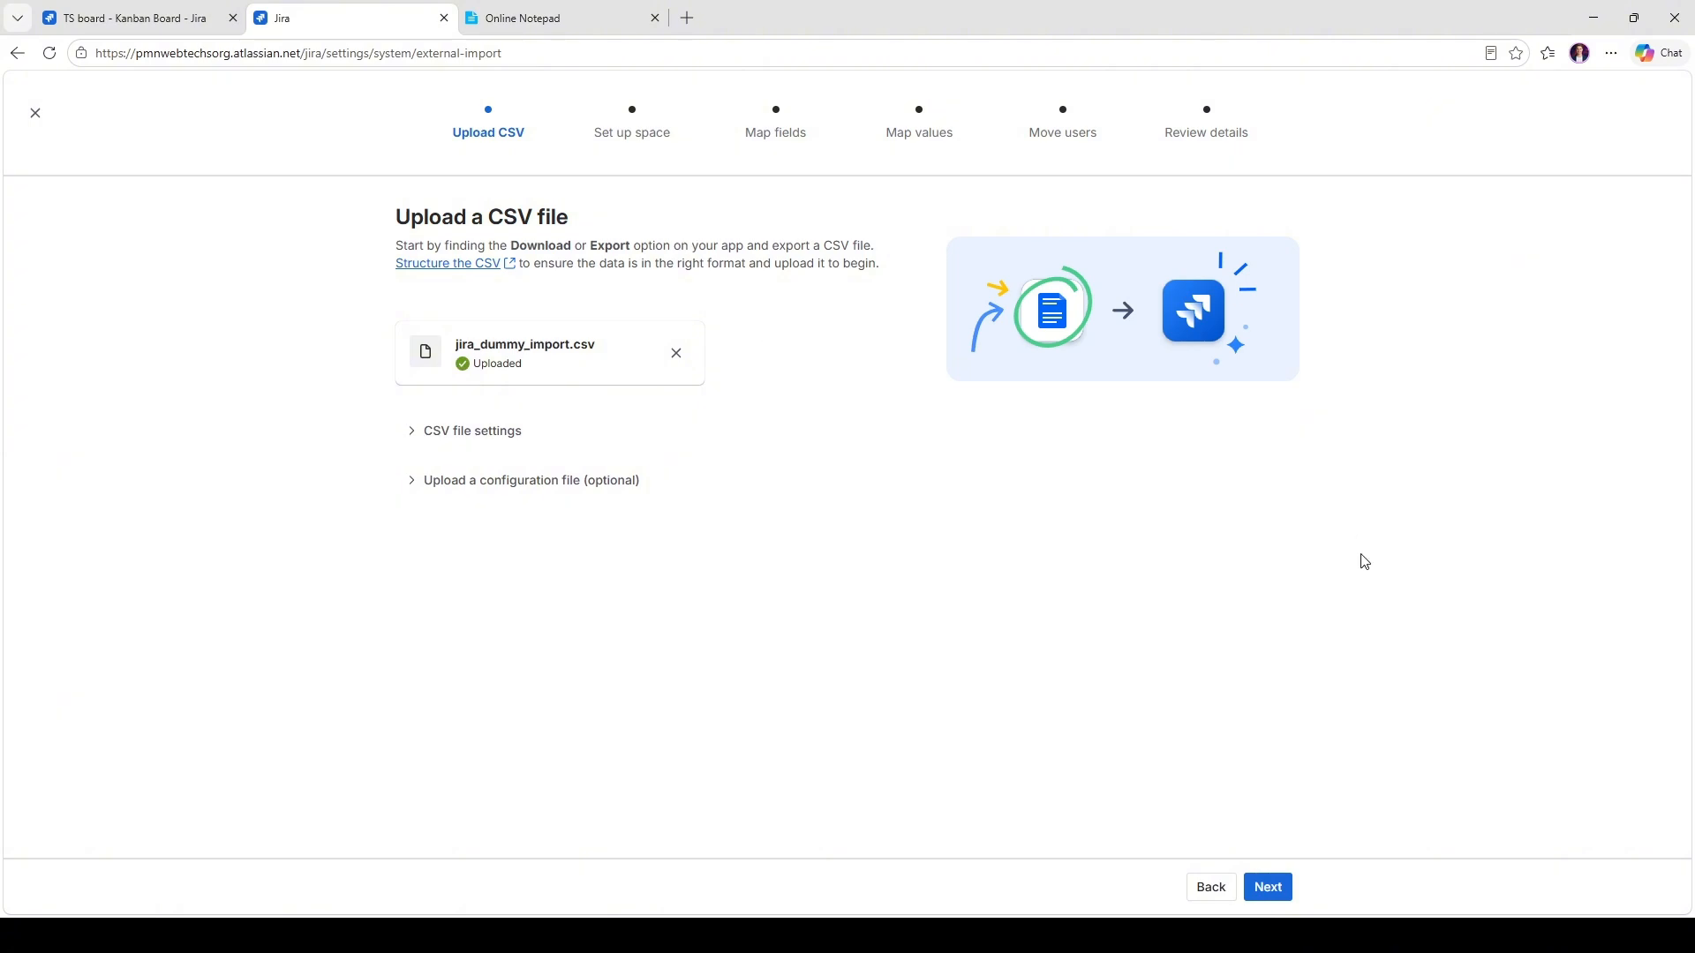
pyautogui.click(1271, 890)
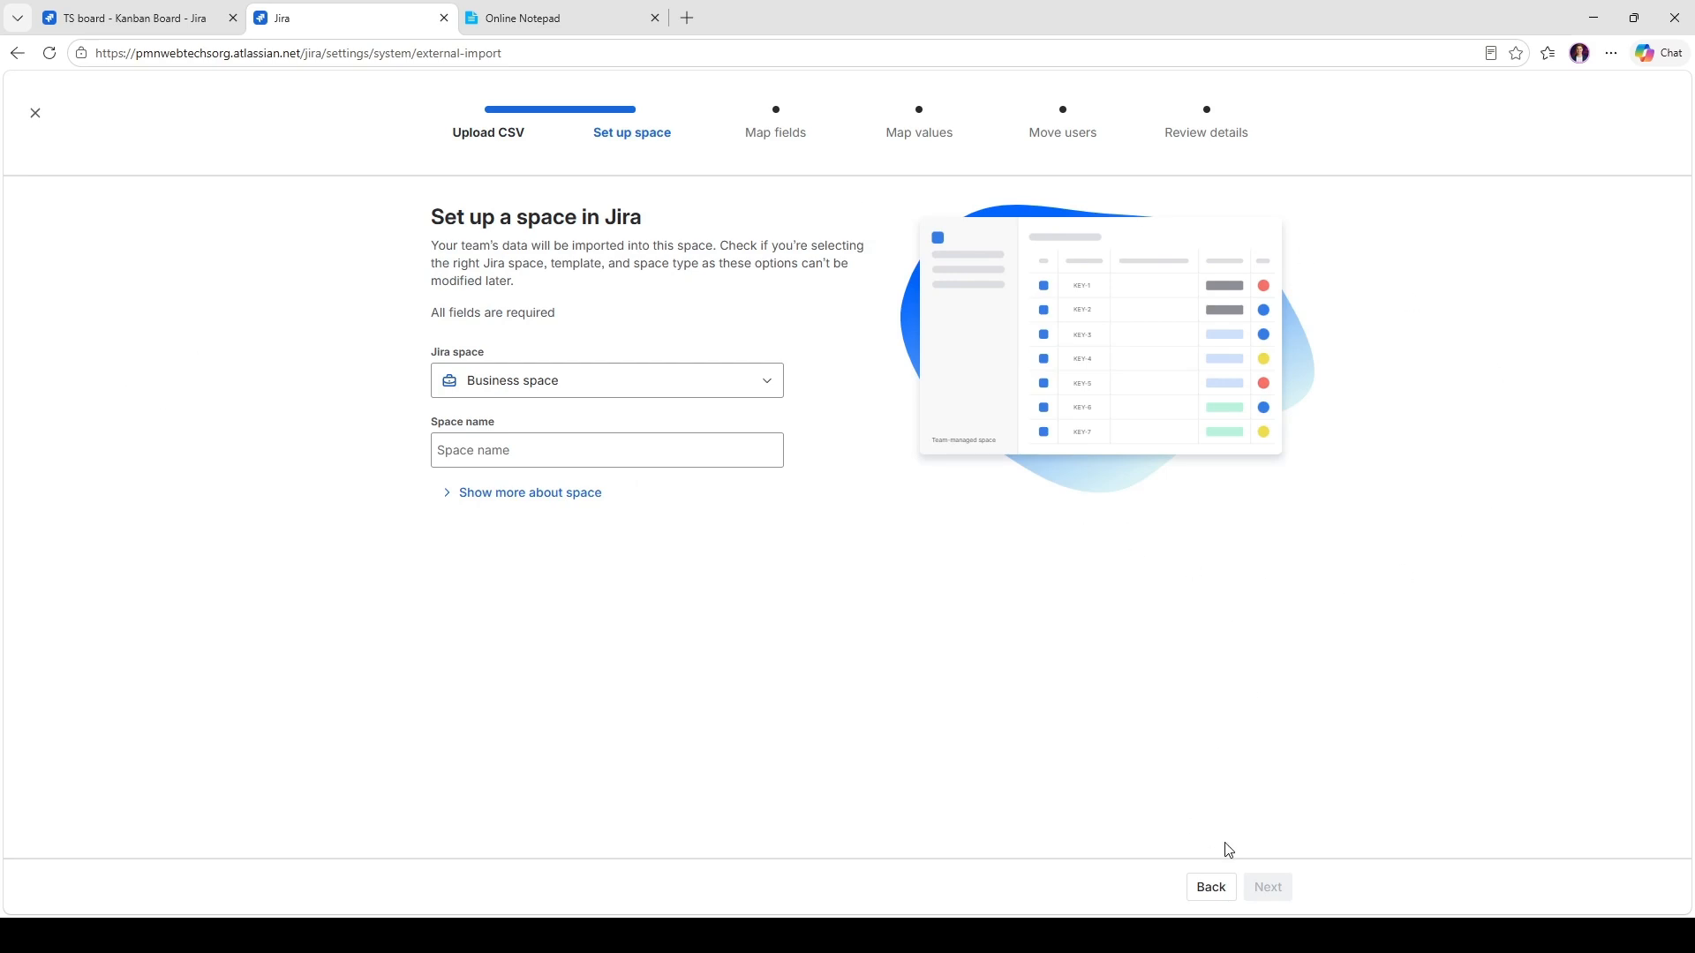
# Step: Go back to the CSV upload, inspect the CSV file settings and optional configuration file section, and return to the space setup
pyautogui.click(1211, 889)
pyautogui.click(410, 433)
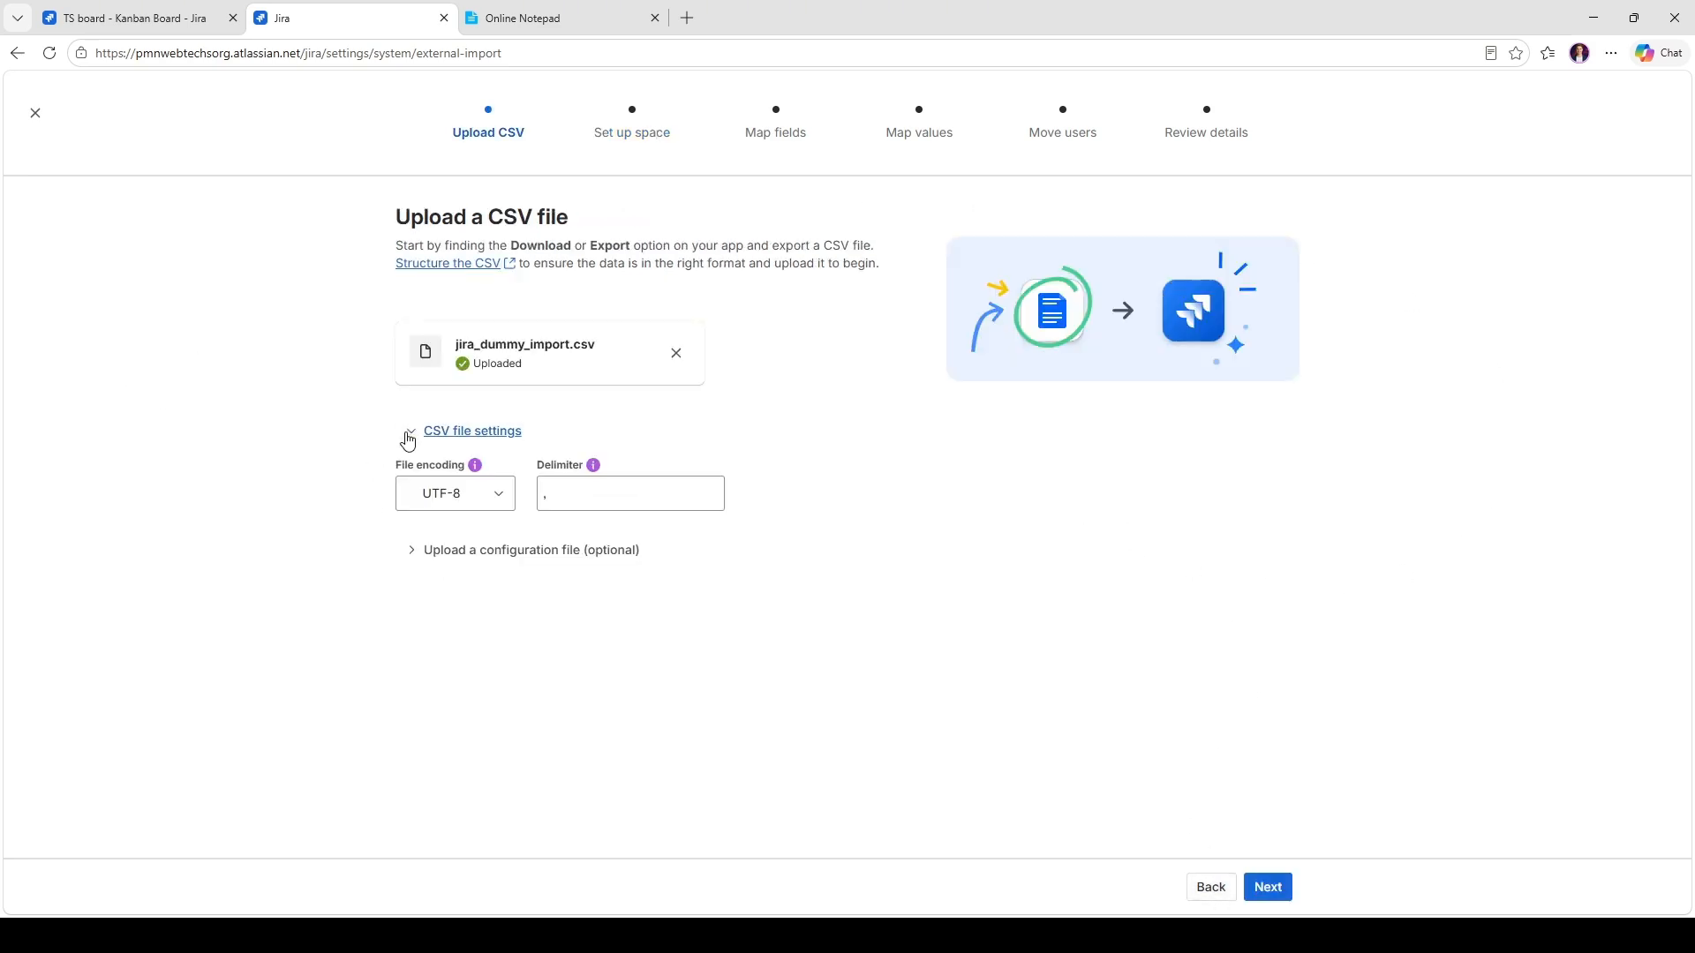
pyautogui.click(411, 552)
pyautogui.click(411, 544)
pyautogui.click(408, 550)
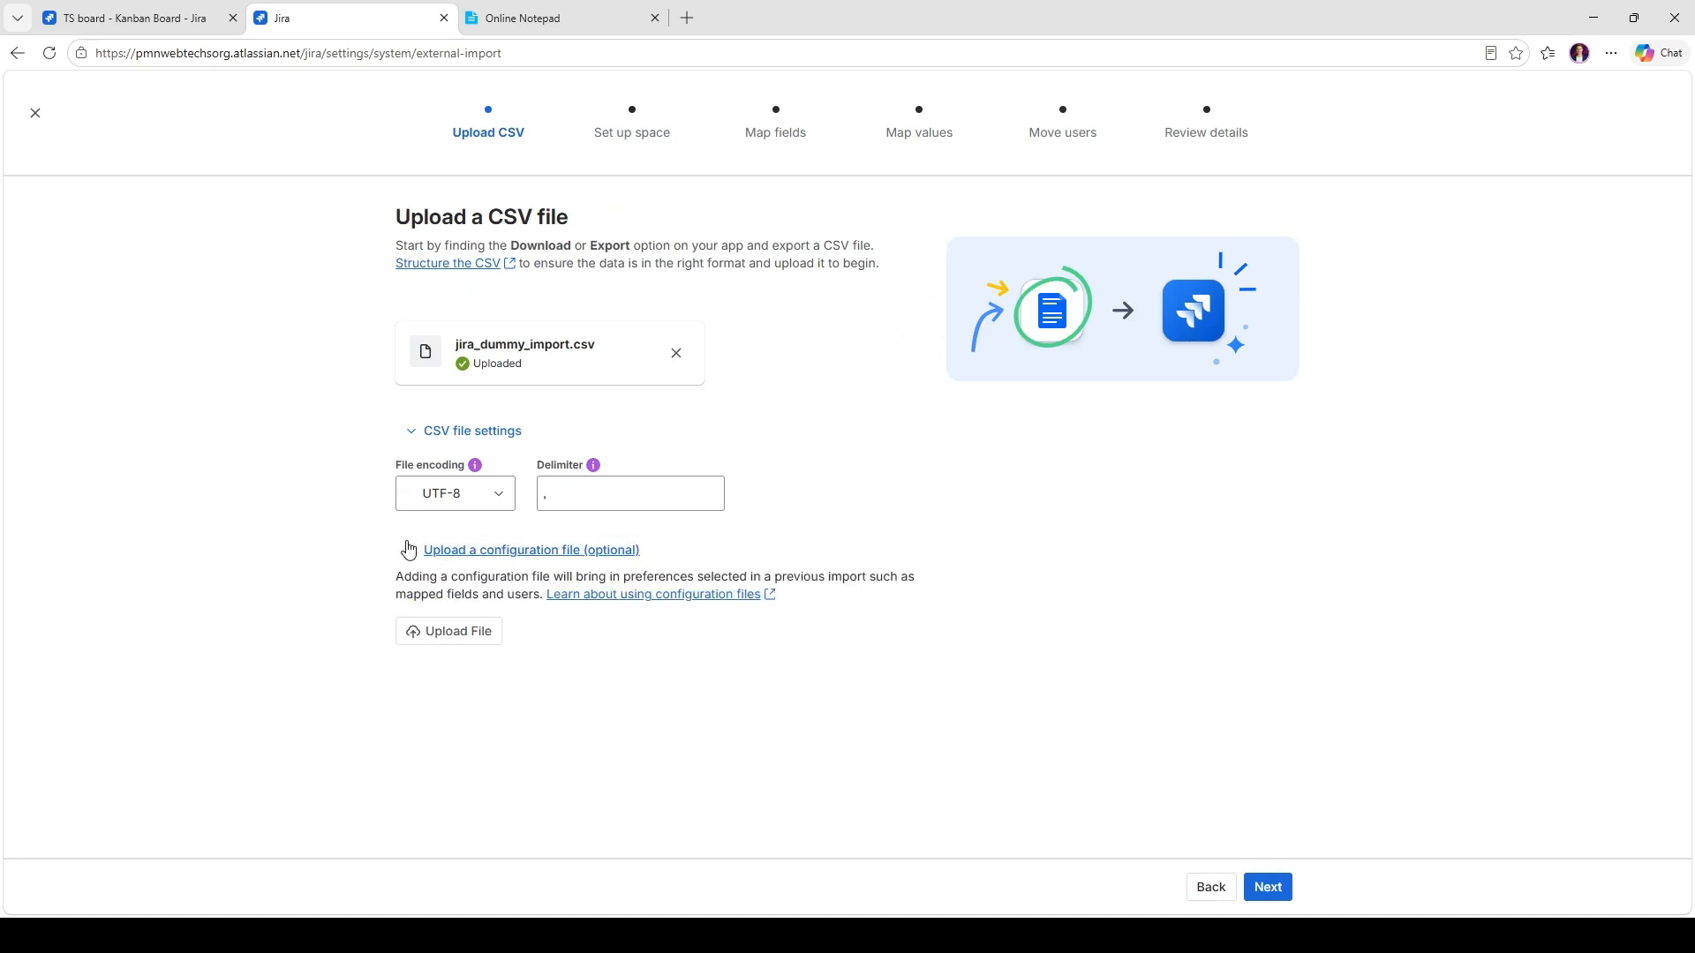
pyautogui.click(409, 550)
pyautogui.click(410, 553)
pyautogui.click(409, 553)
pyautogui.click(420, 441)
pyautogui.click(1271, 887)
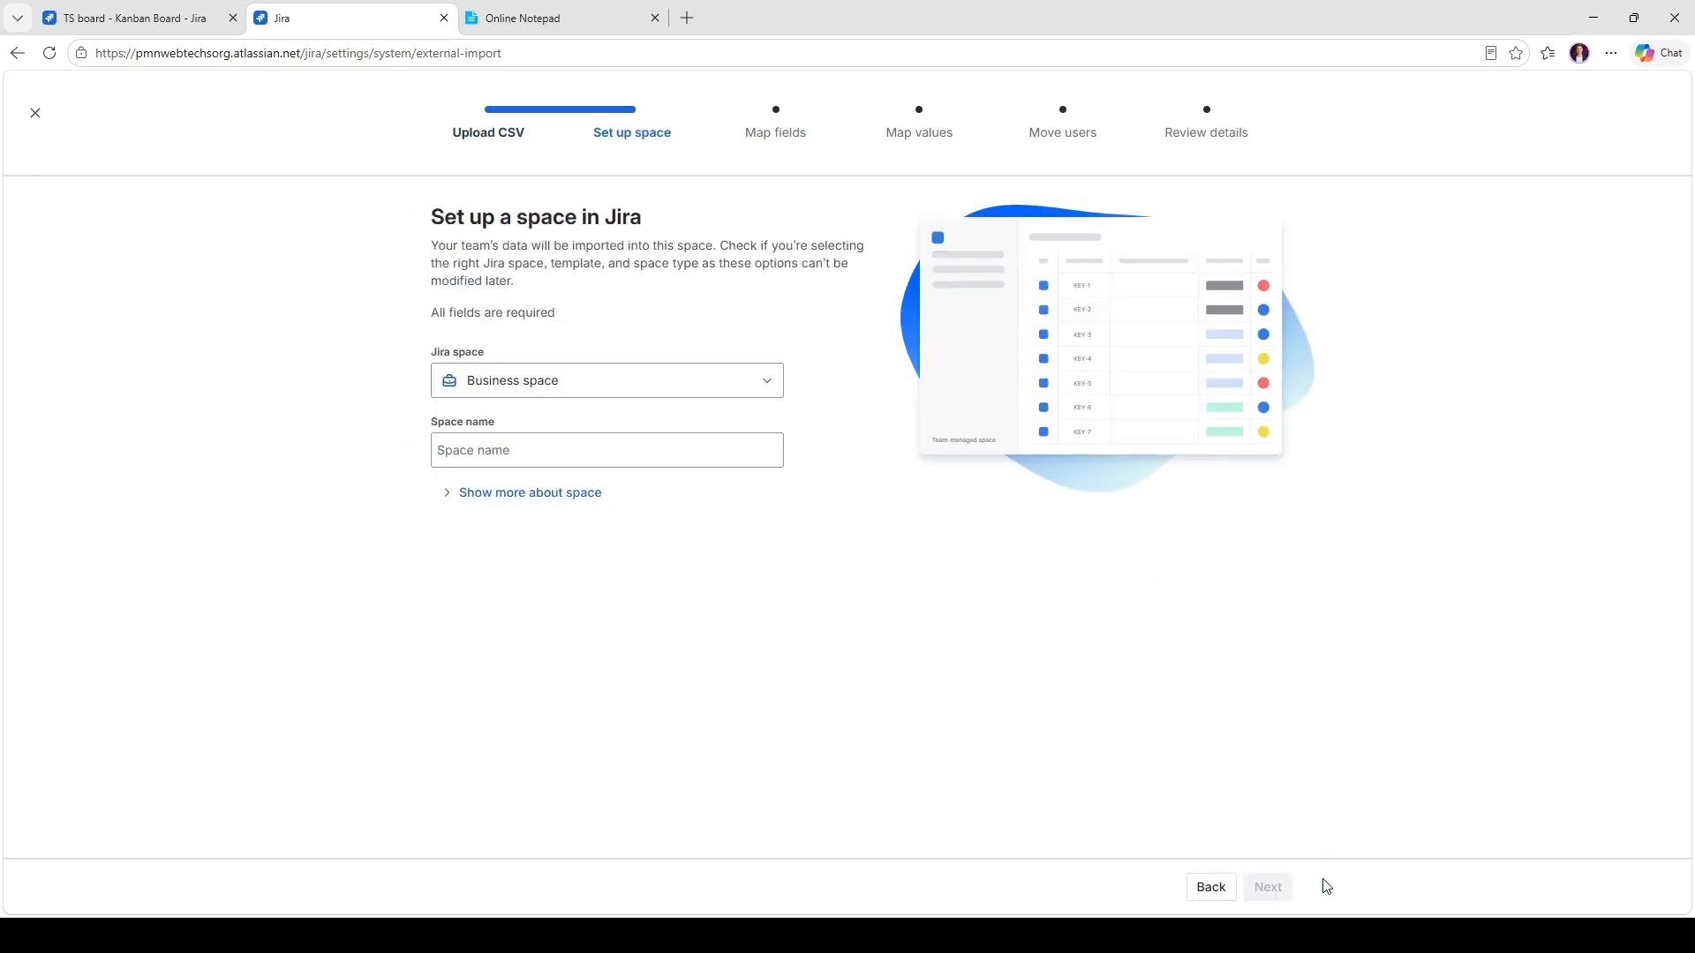
# Step: Select Business space as the Jira space and enter TEST RICH as the space name
pyautogui.click(607, 436)
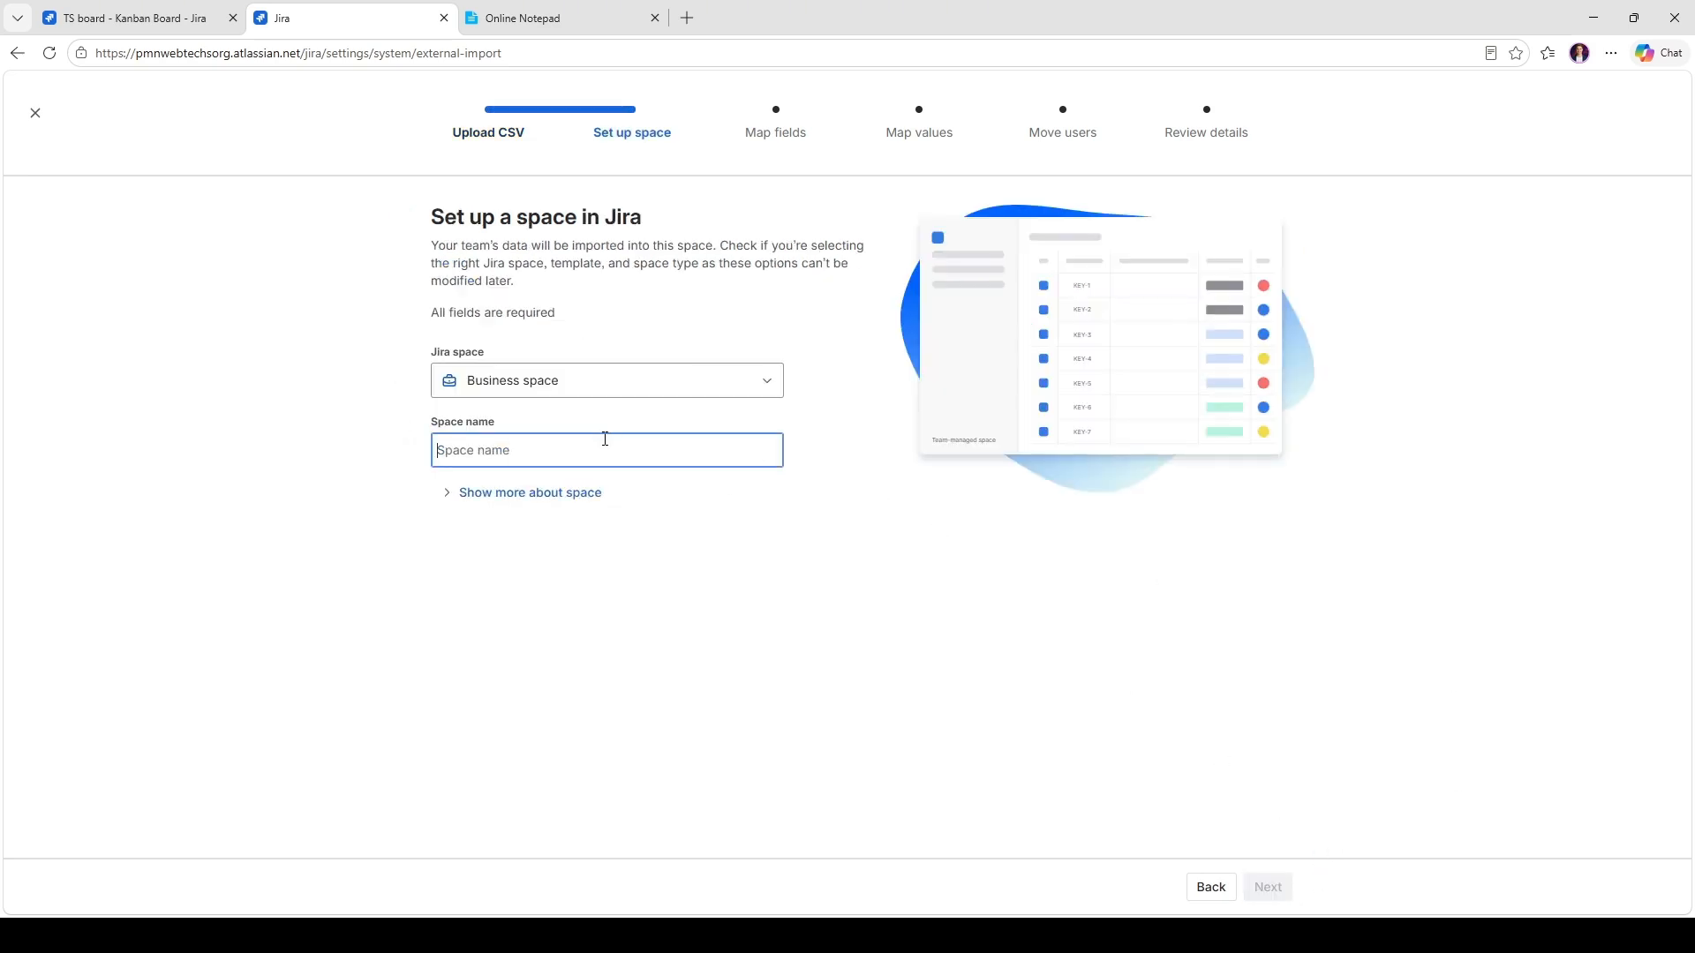
pyautogui.click(569, 396)
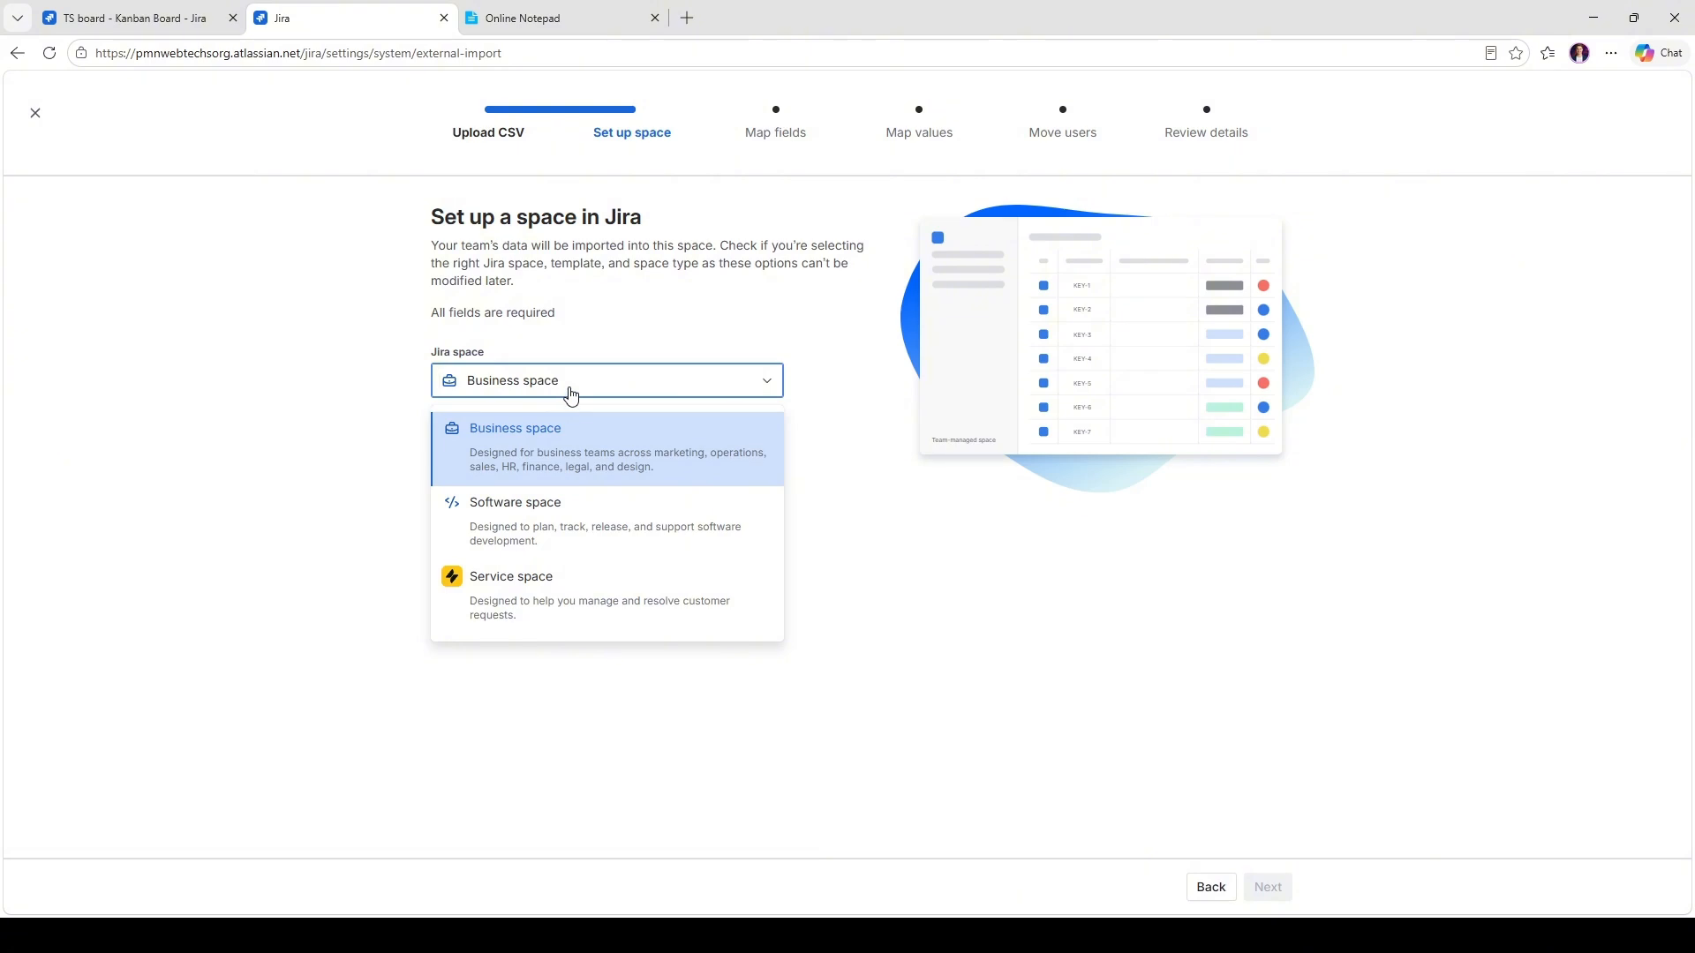
pyautogui.click(543, 446)
pyautogui.click(596, 448)
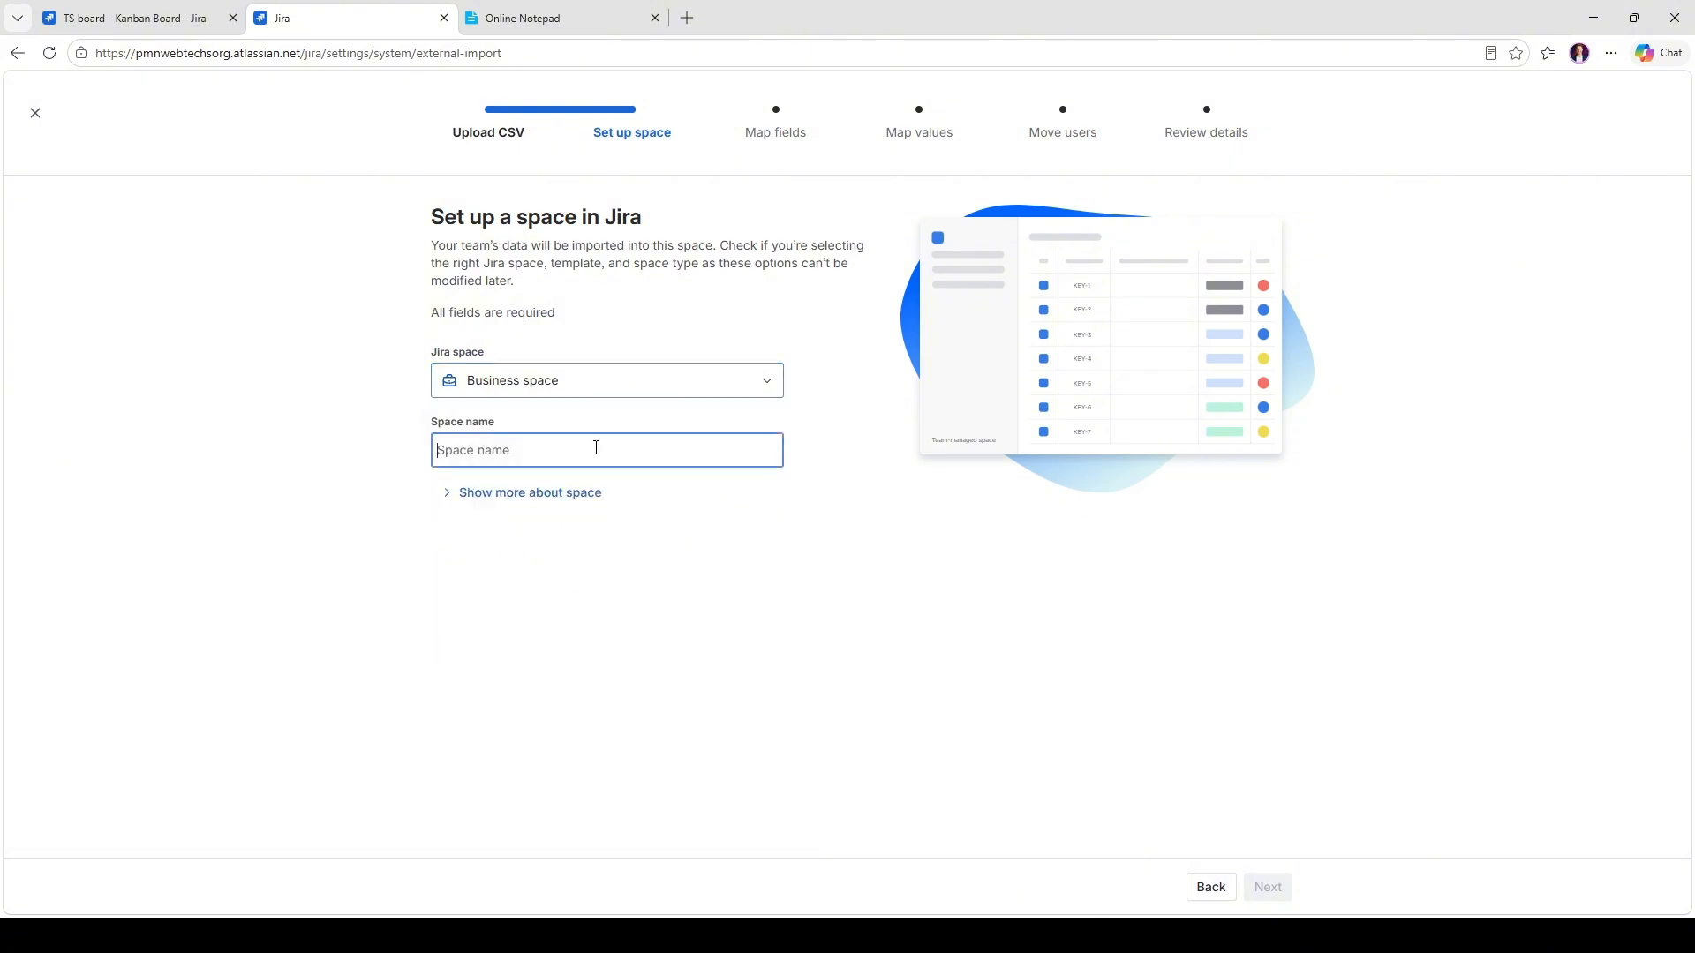
pyautogui.click(637, 634)
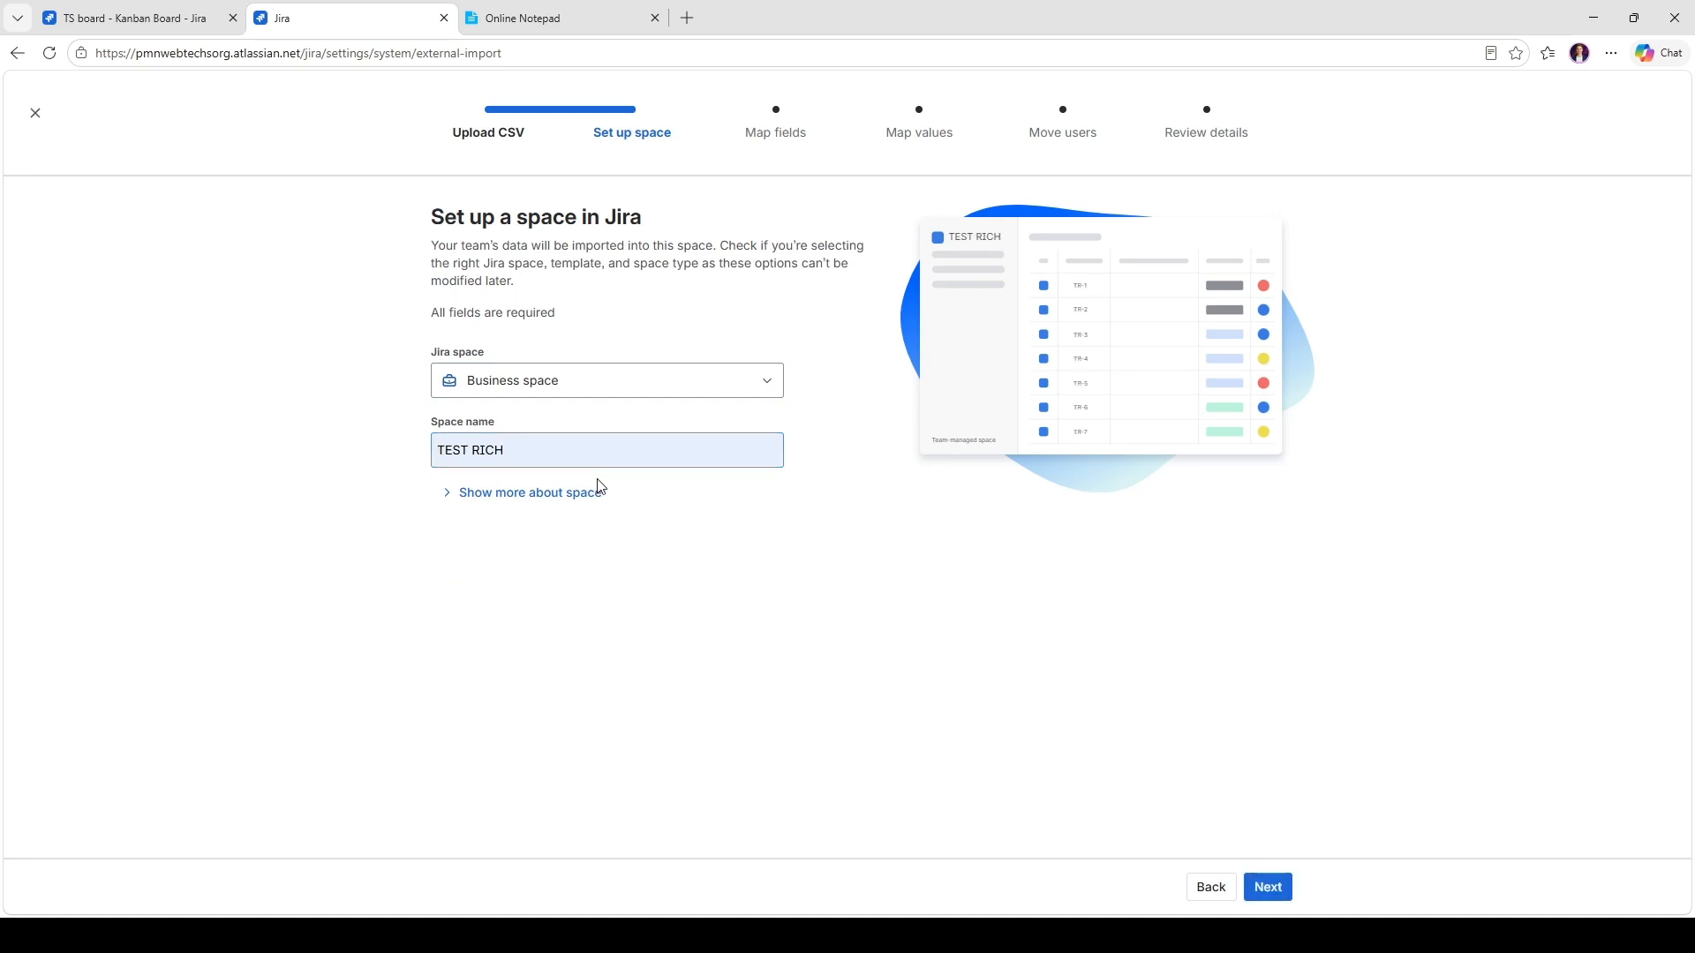
pyautogui.tripleClick(574, 448)
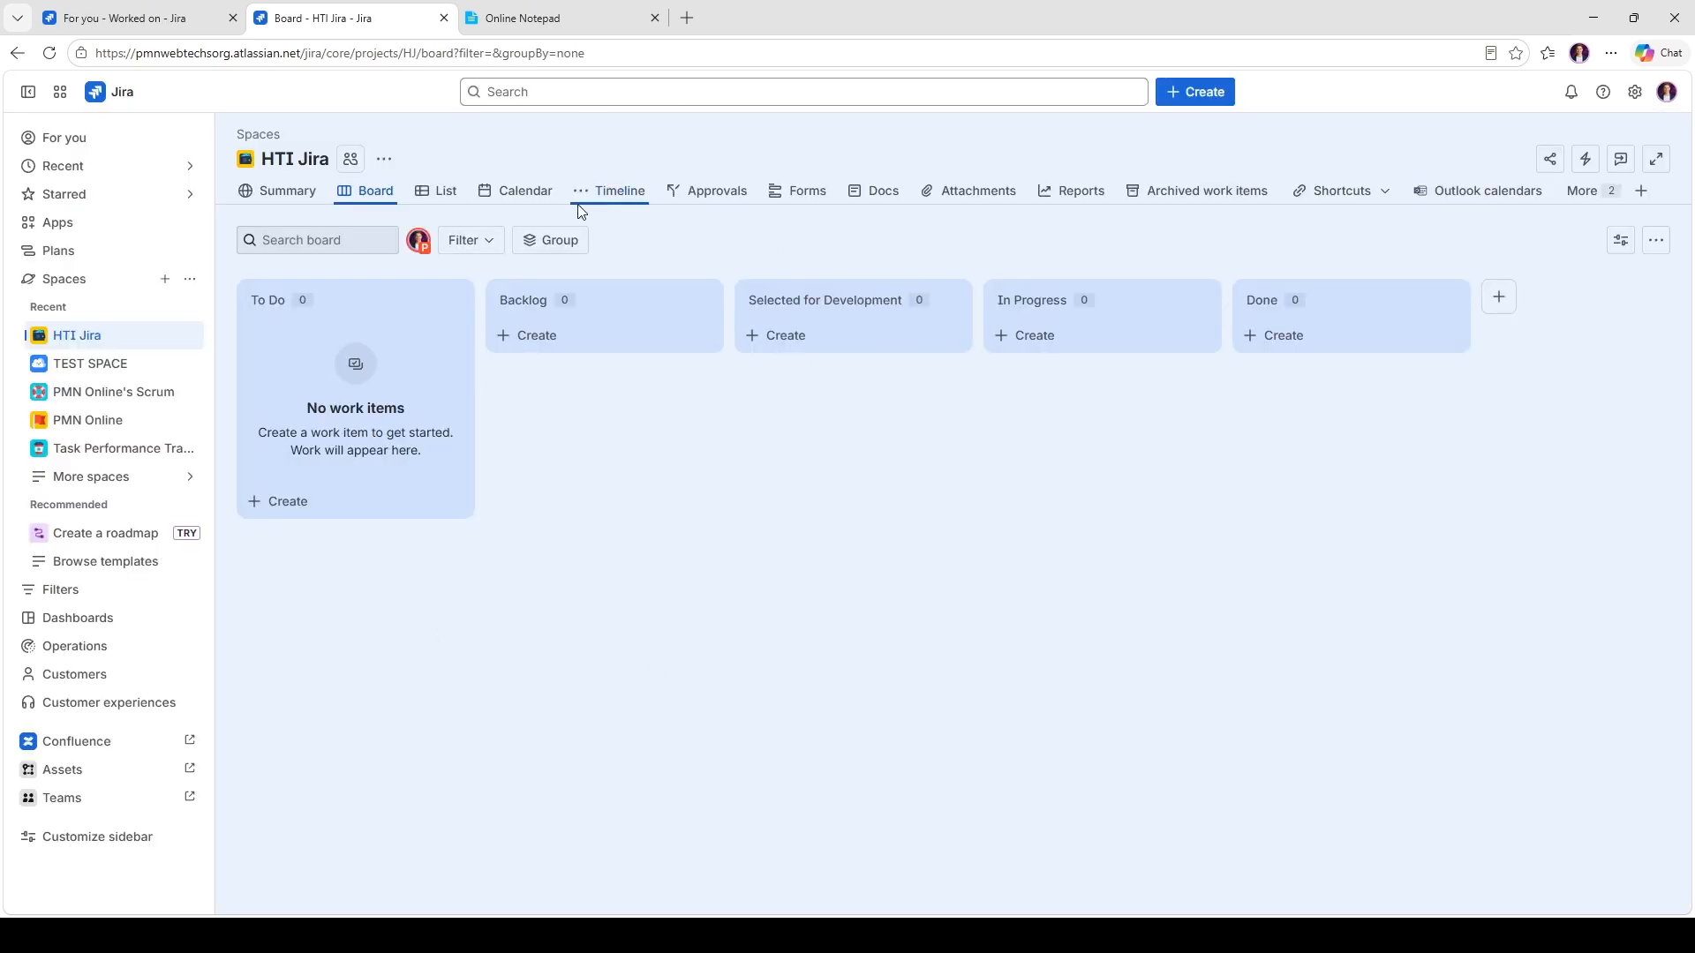
# Step: Look through the HTI Jira space's calendar and timeline, and examine the work items in the board's To Do column
pyautogui.click(519, 191)
pyautogui.click(618, 192)
pyautogui.click(366, 190)
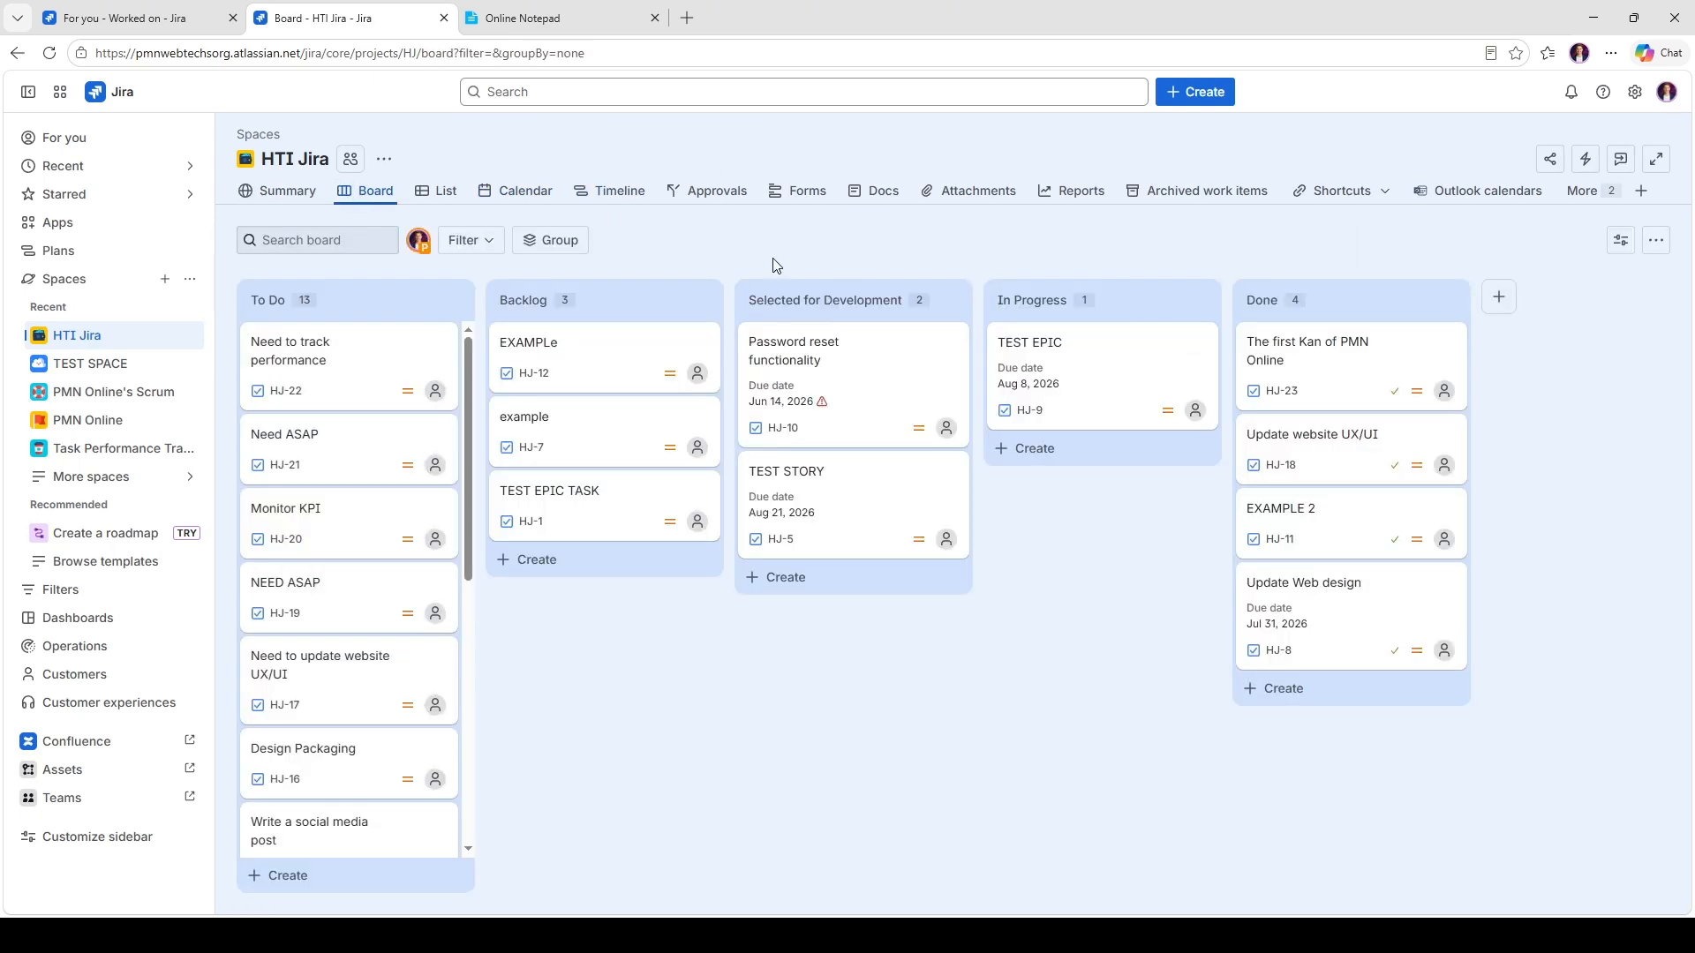
pyautogui.scroll(-5, 380, 494)
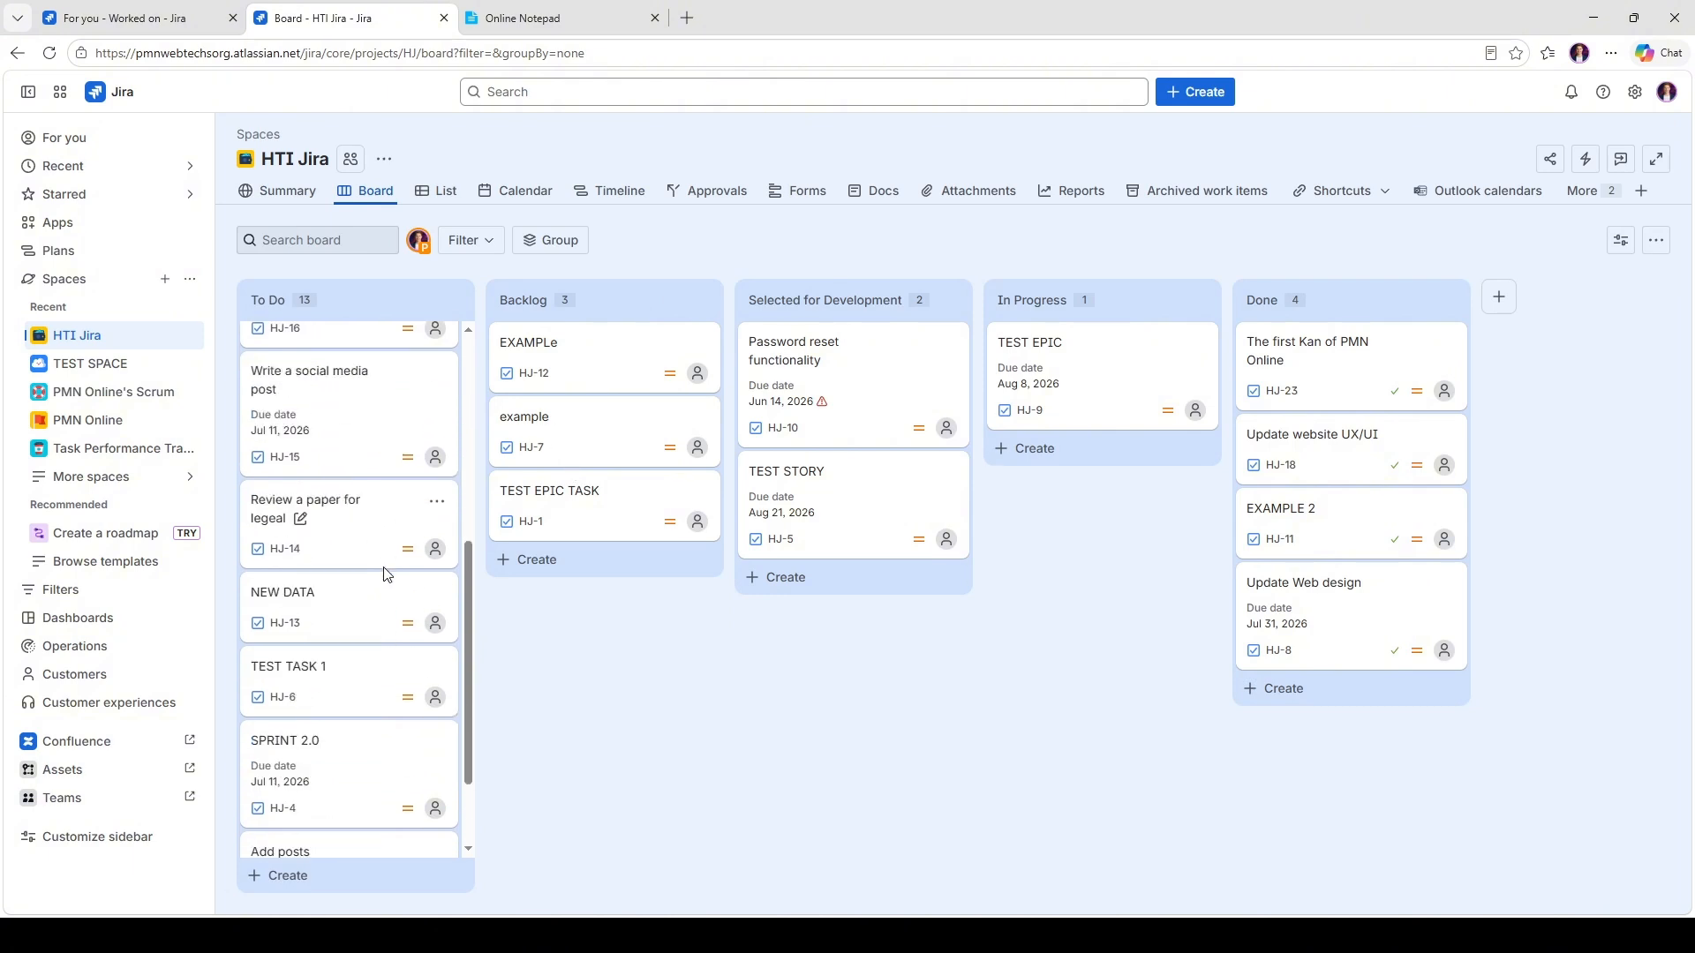
pyautogui.scroll(5, 380, 565)
pyautogui.scroll(-5, 376, 476)
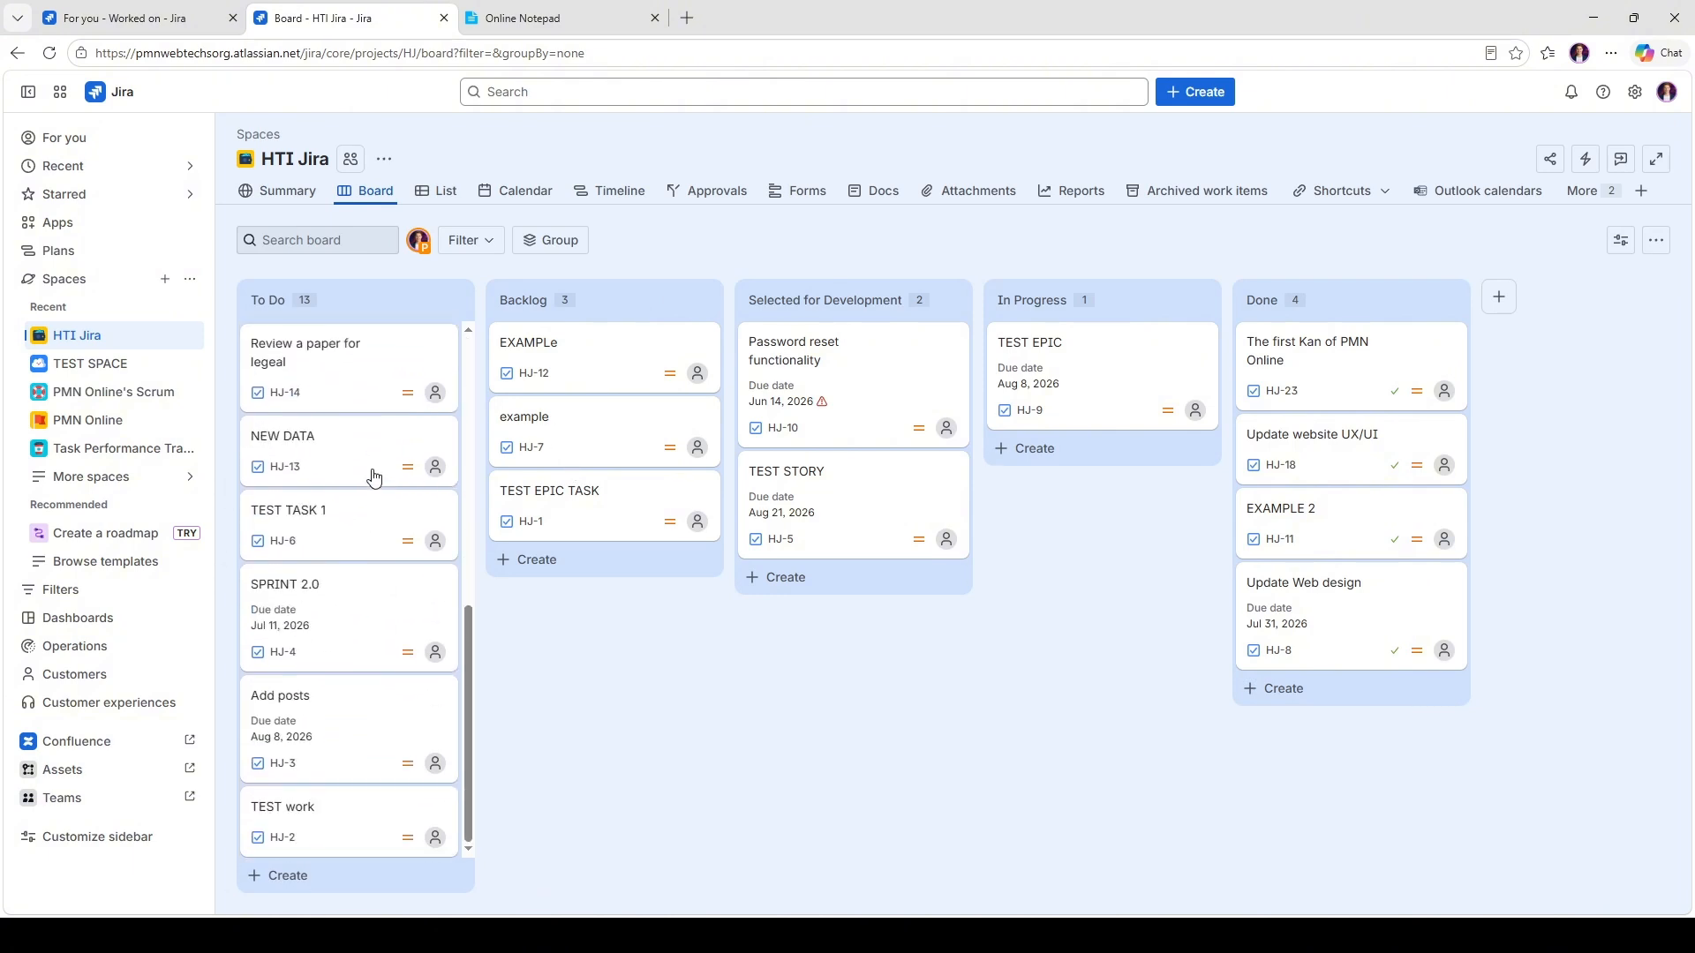
pyautogui.scroll(3, 321, 587)
pyautogui.scroll(-3, 321, 590)
pyautogui.scroll(3, 320, 603)
pyautogui.scroll(2, 320, 602)
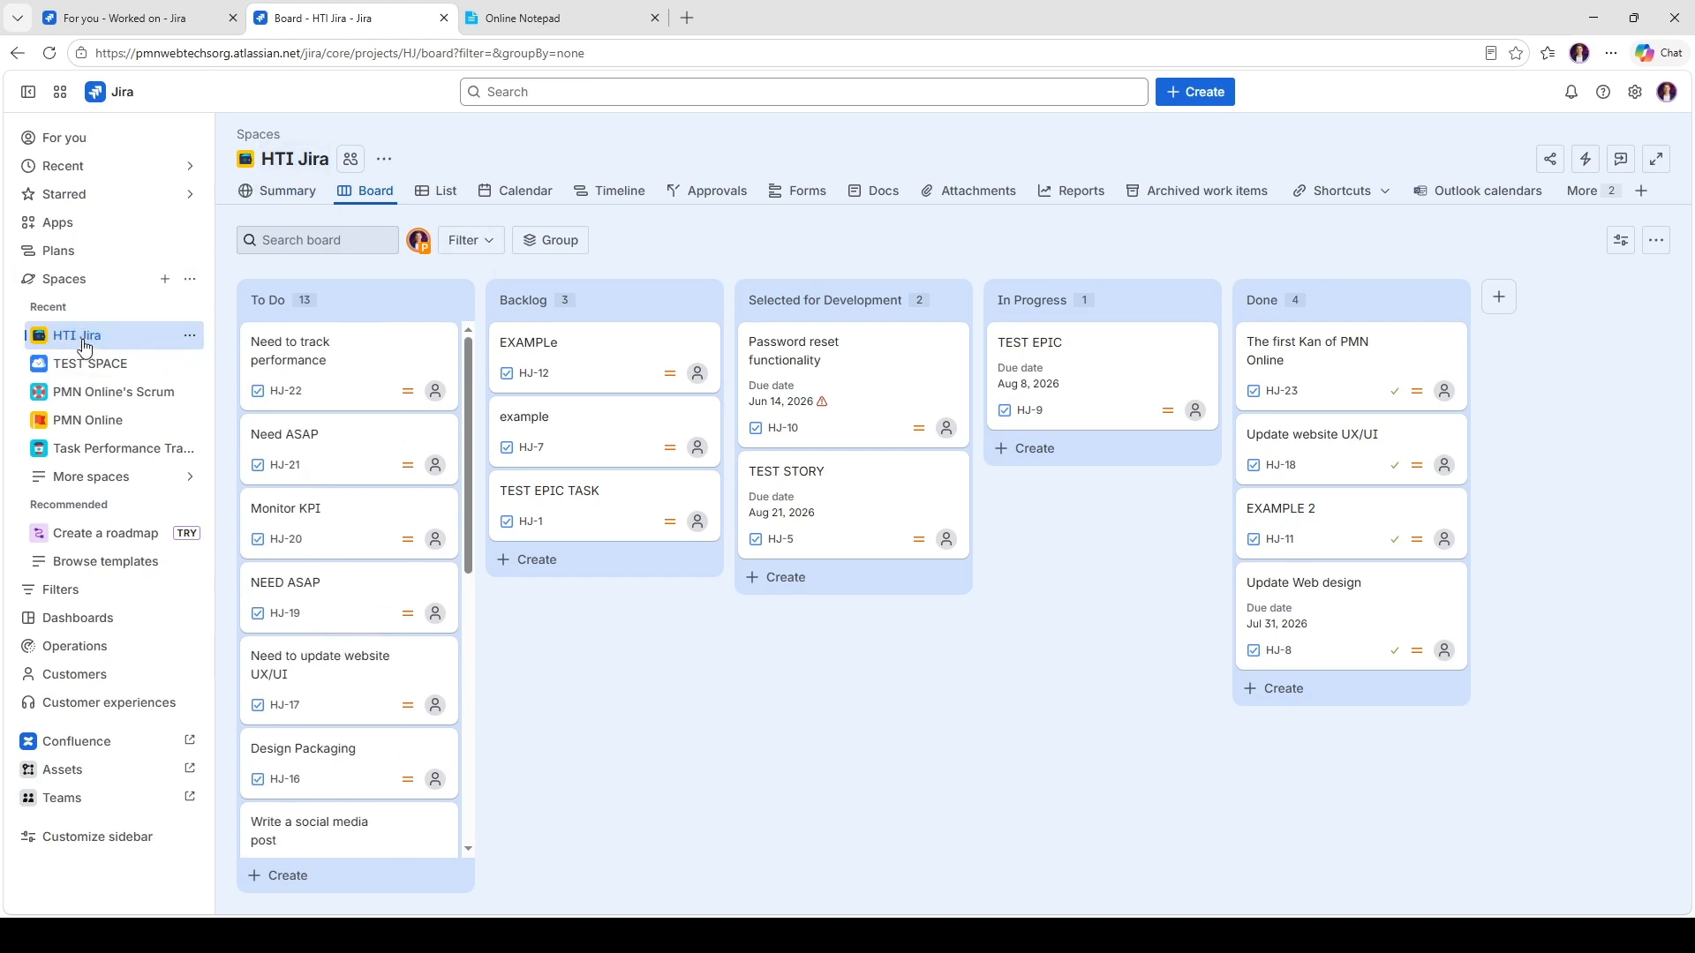
# Step: Check the HTI Jira space's available actions and the filter options of its board
pyautogui.click(190, 335)
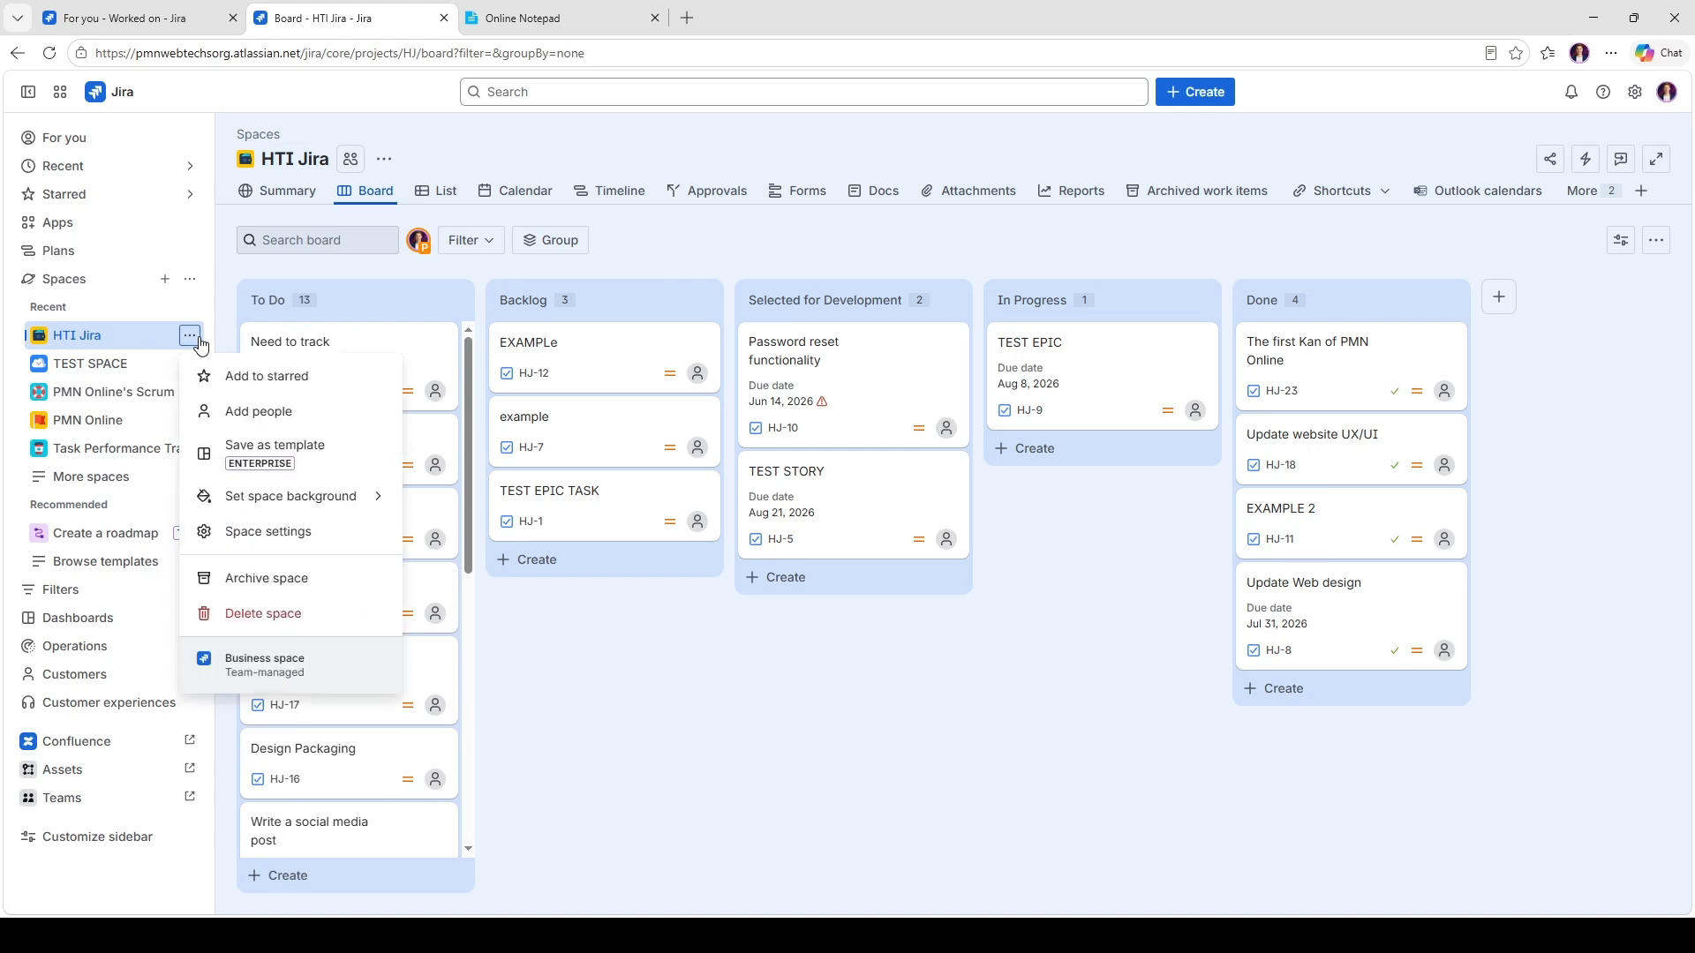
pyautogui.click(741, 715)
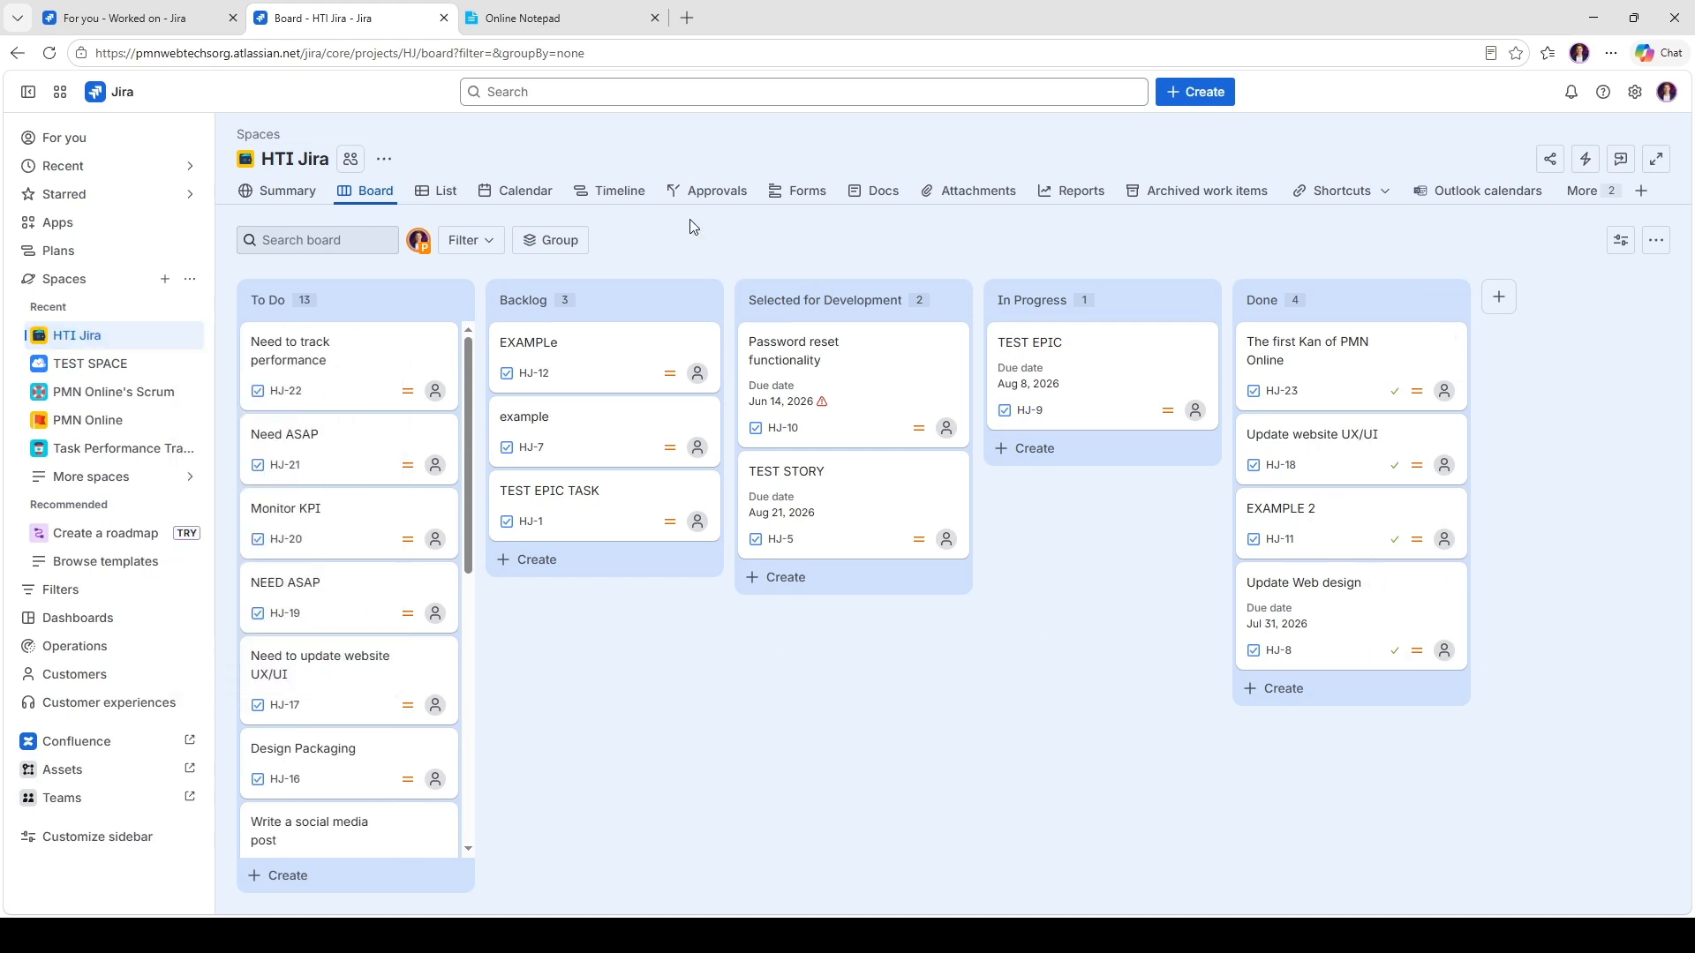
pyautogui.click(476, 240)
pyautogui.click(476, 240)
pyautogui.scroll(-6, 353, 529)
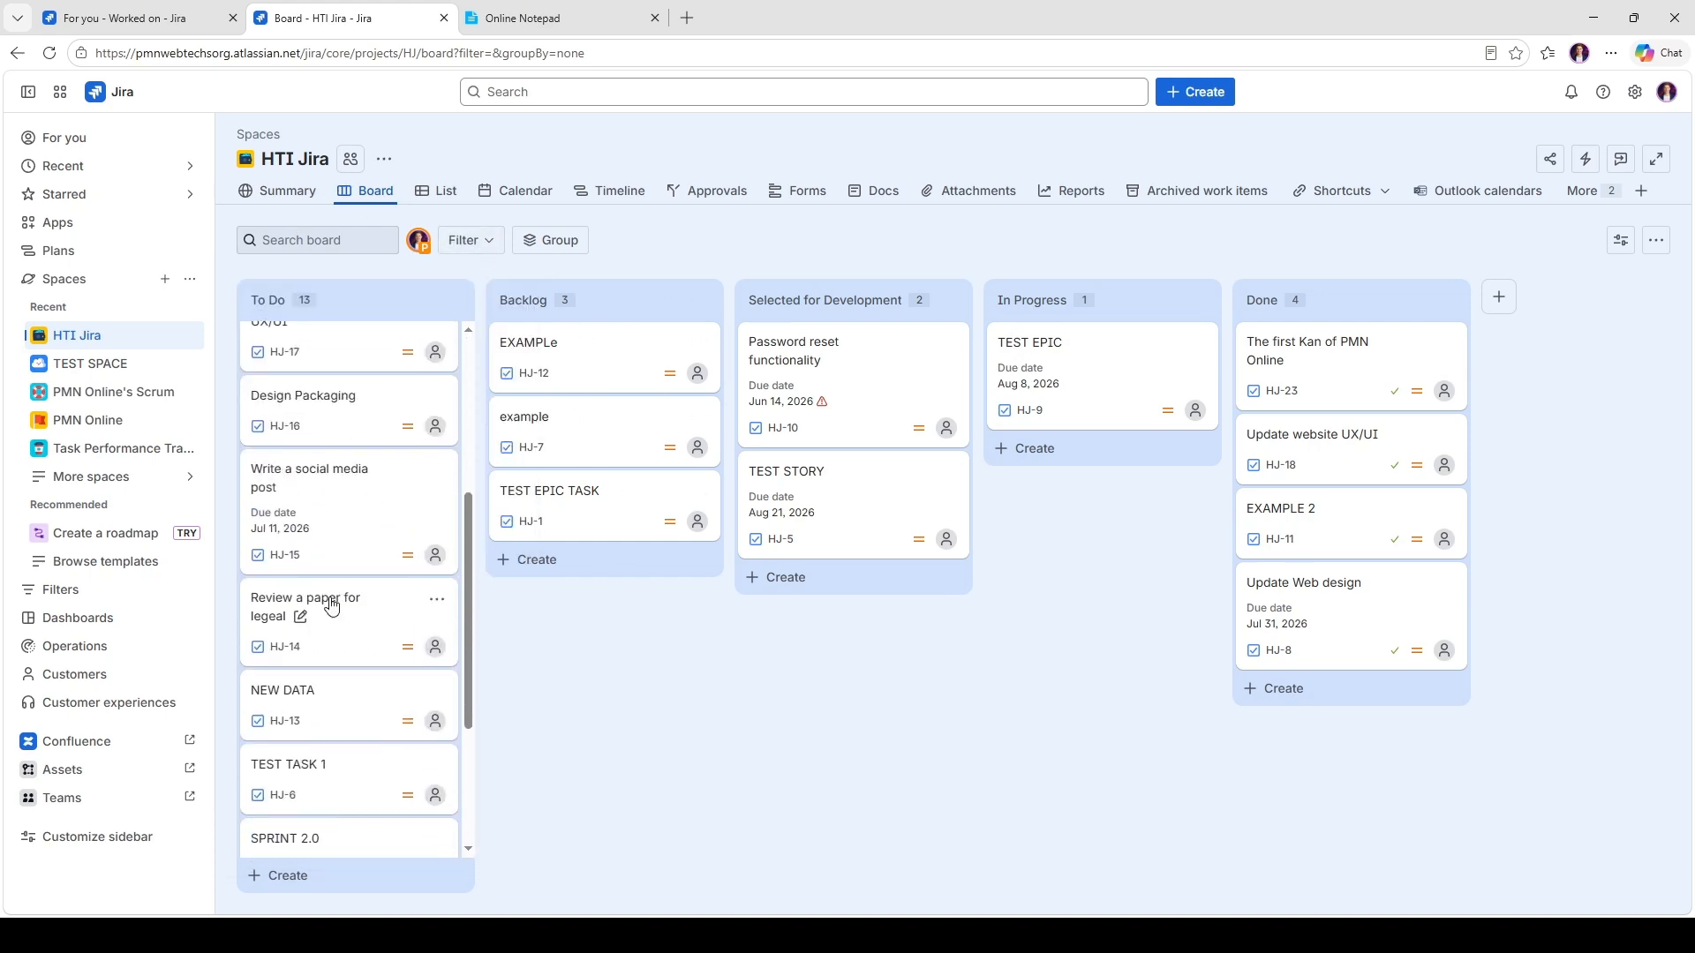
# Step: View TEST SPACE, PMN Online's Scrum, PMN Online and Task Performance Tracker for comparison, and return to the HTI Jira space
pyautogui.click(97, 365)
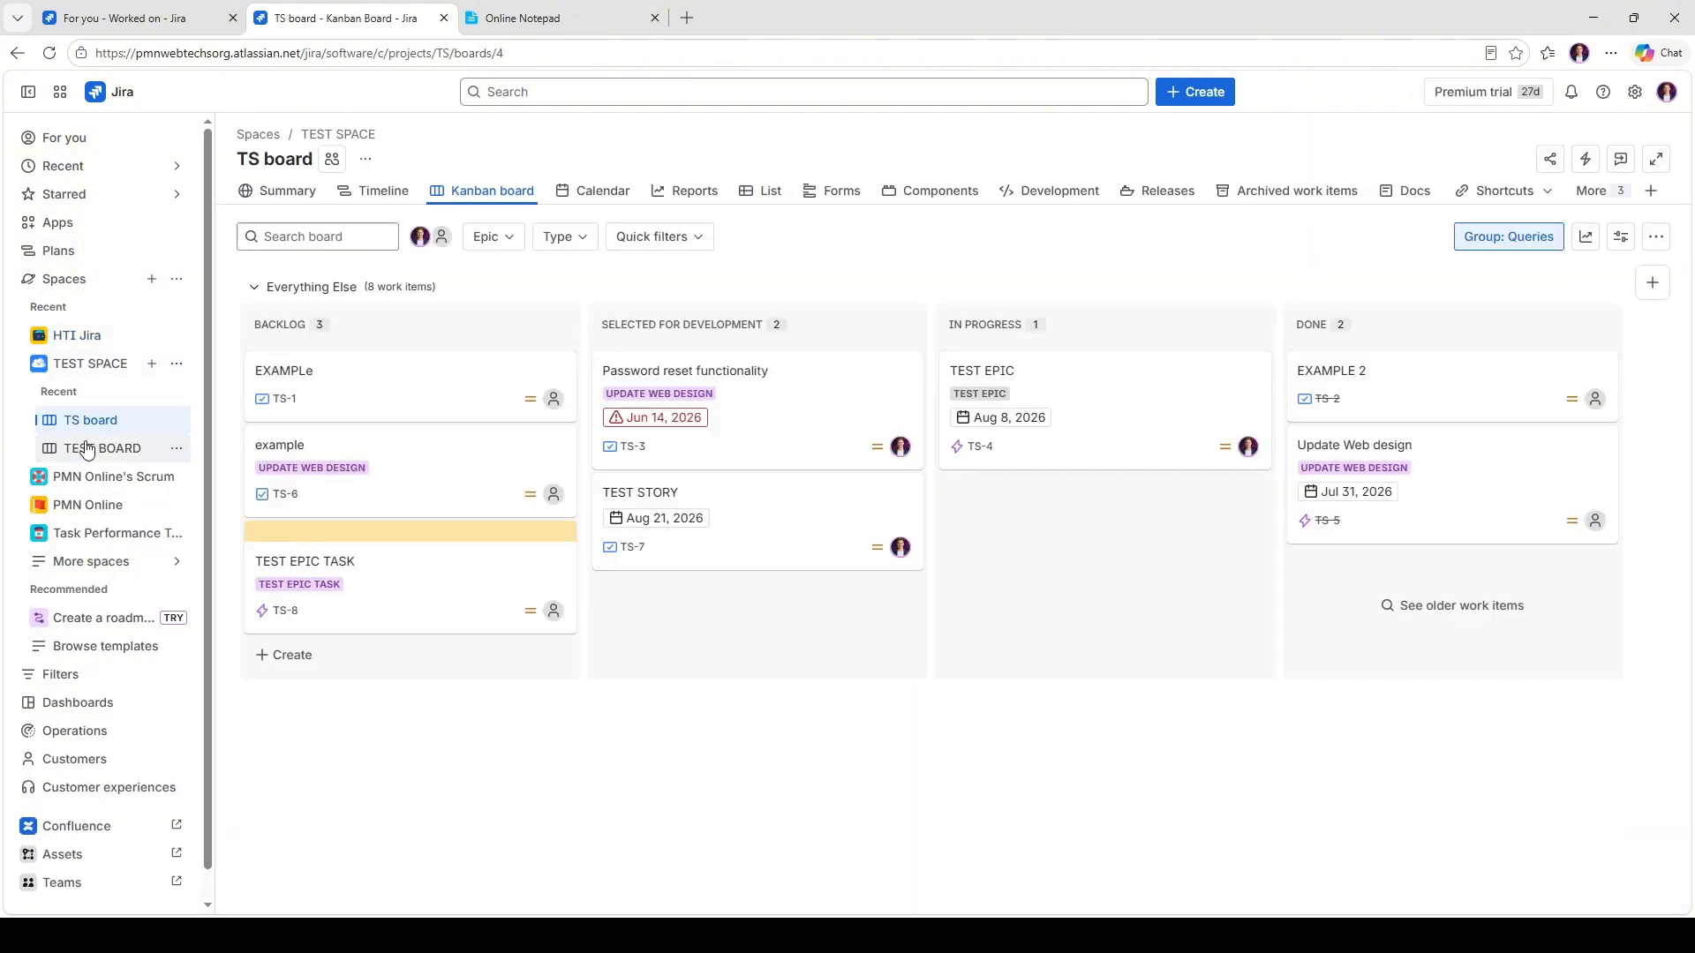
pyautogui.click(91, 485)
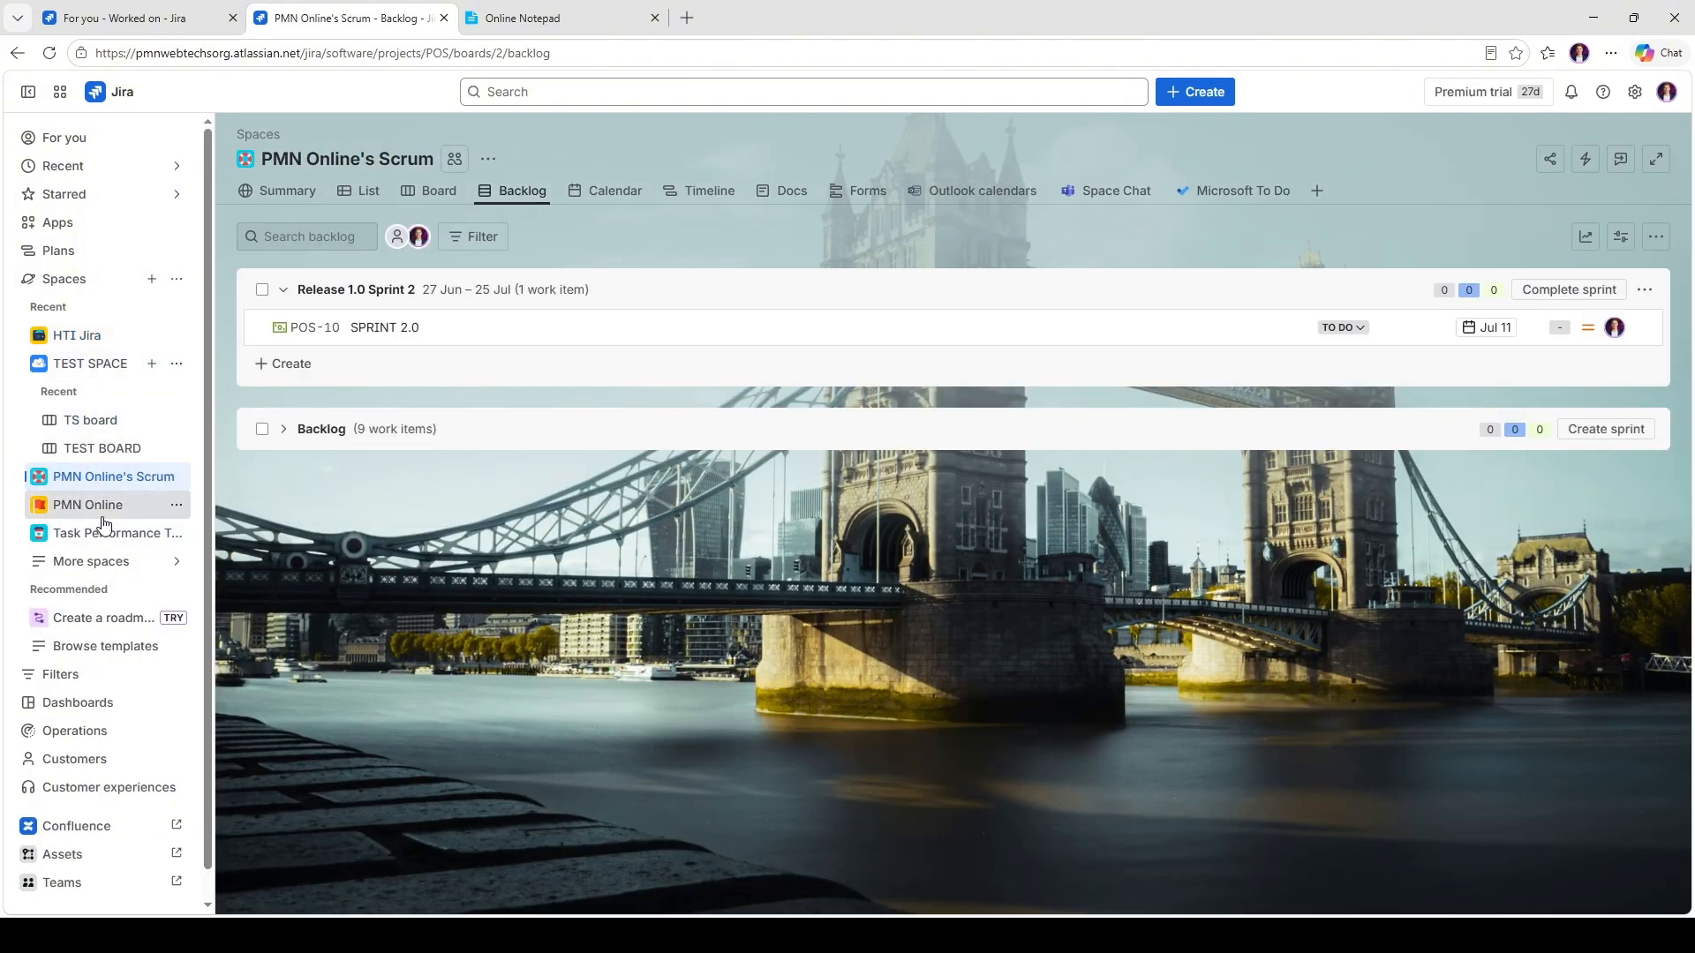
pyautogui.click(93, 505)
pyautogui.click(110, 533)
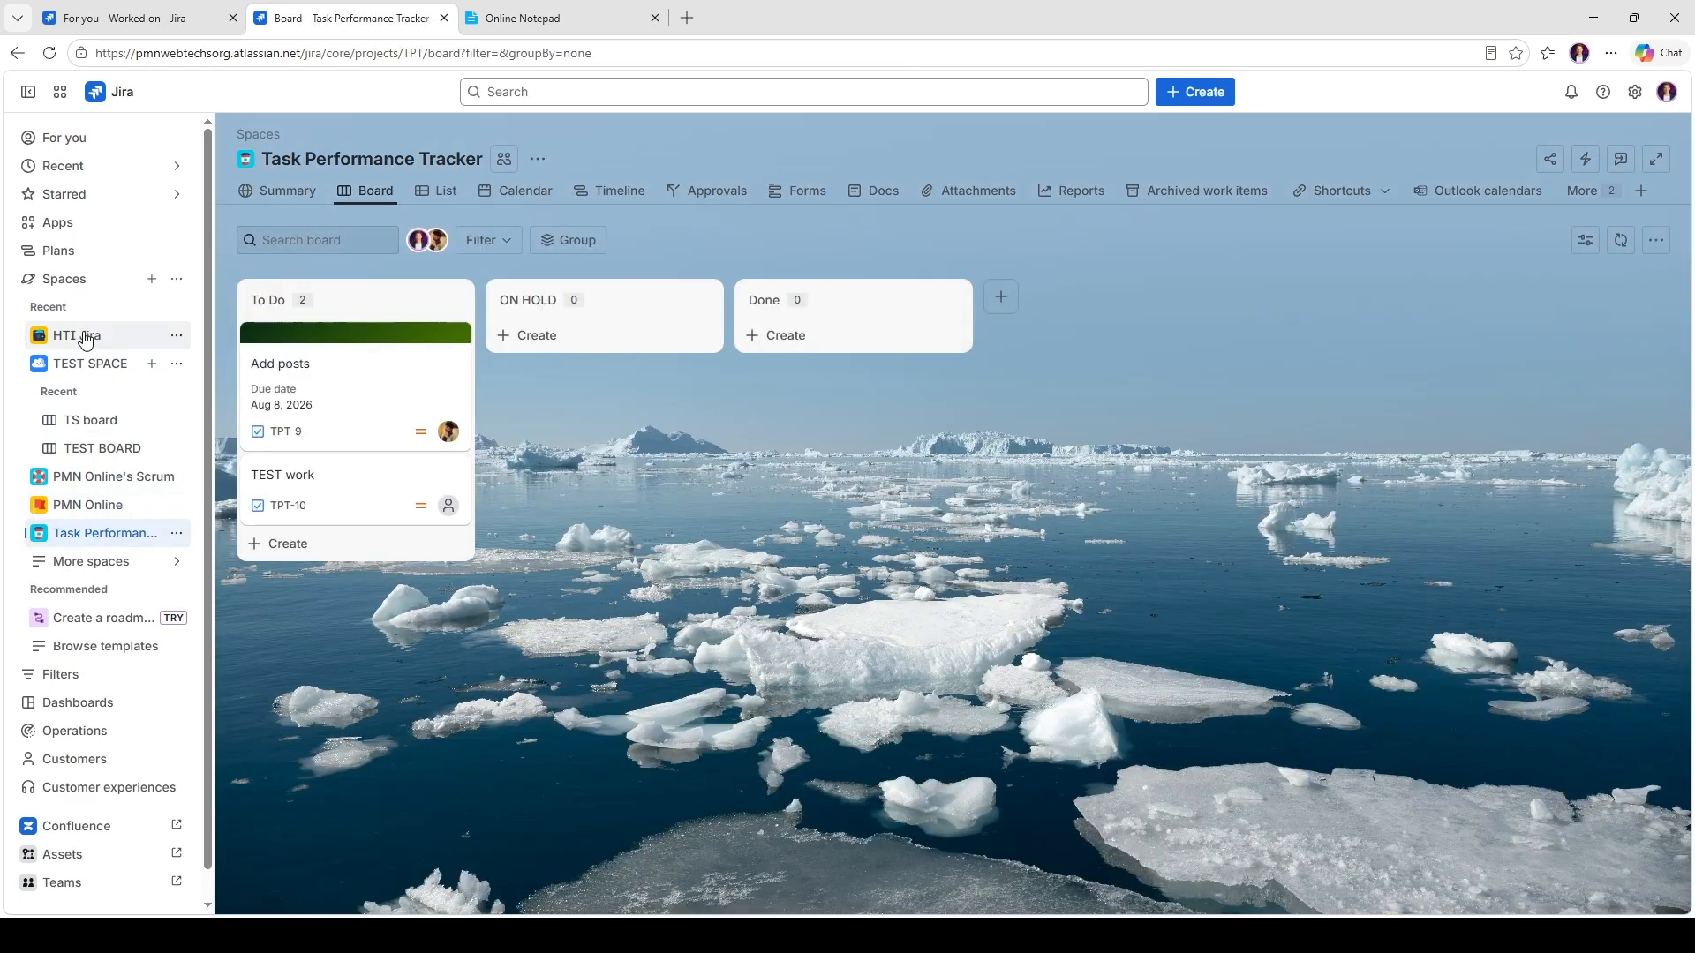
pyautogui.click(84, 338)
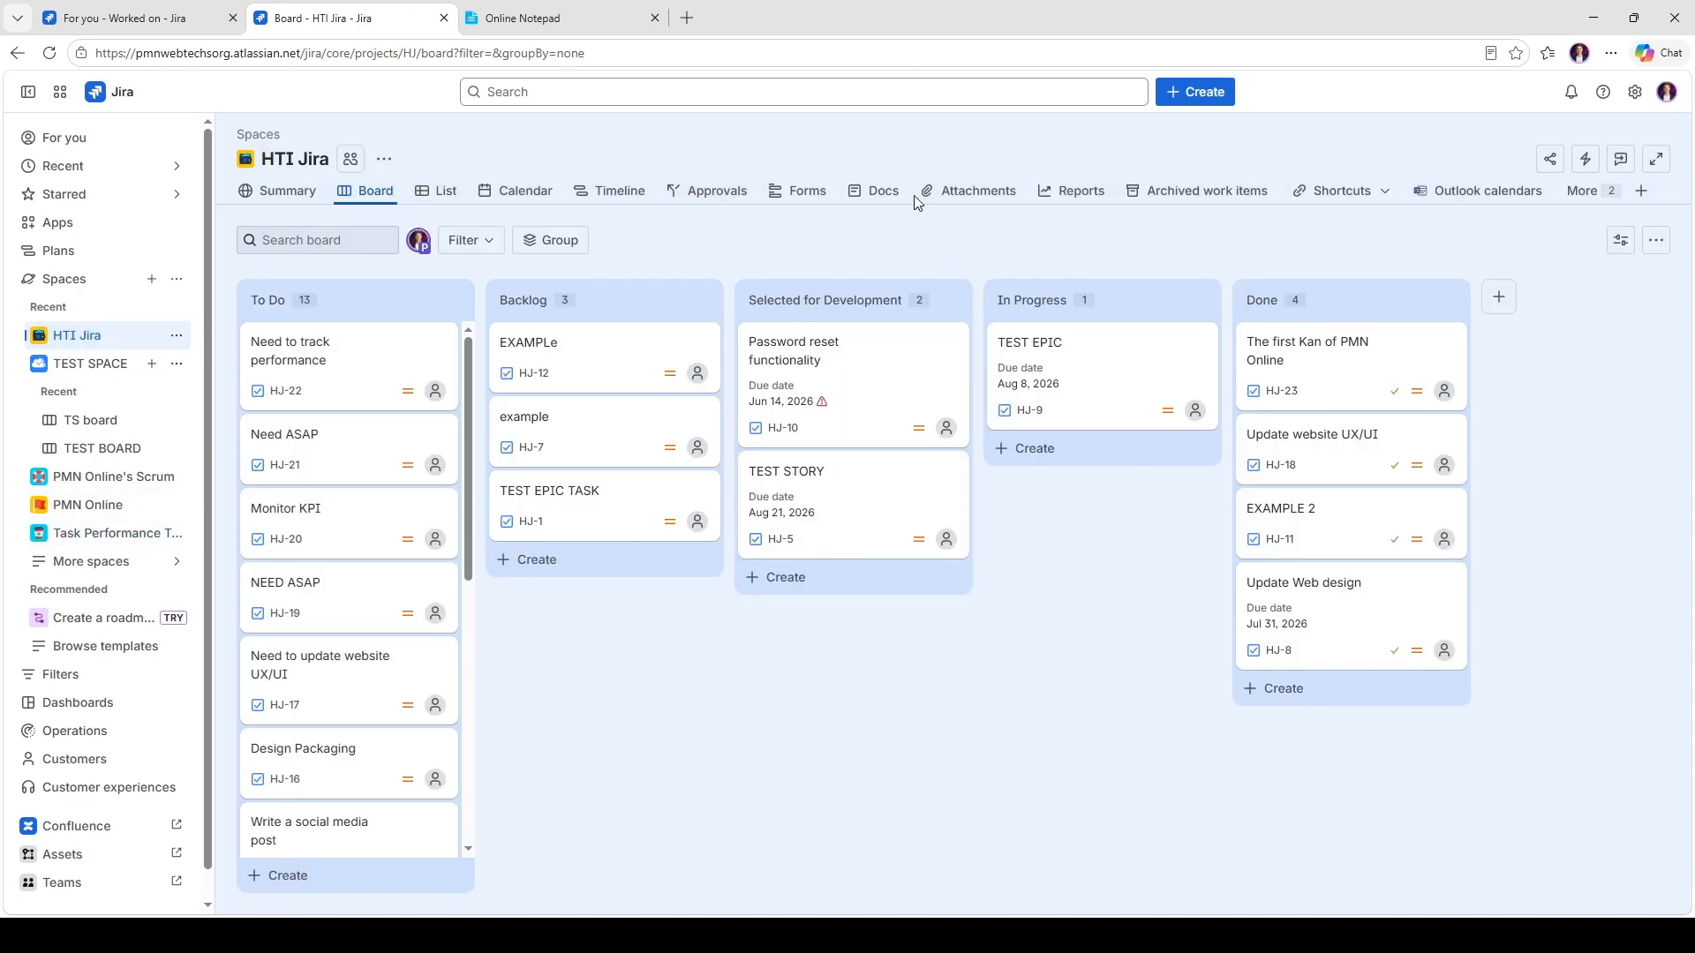
# Step: Open the timeline of the HTI Jira space and review its list of work items
pyautogui.click(422, 191)
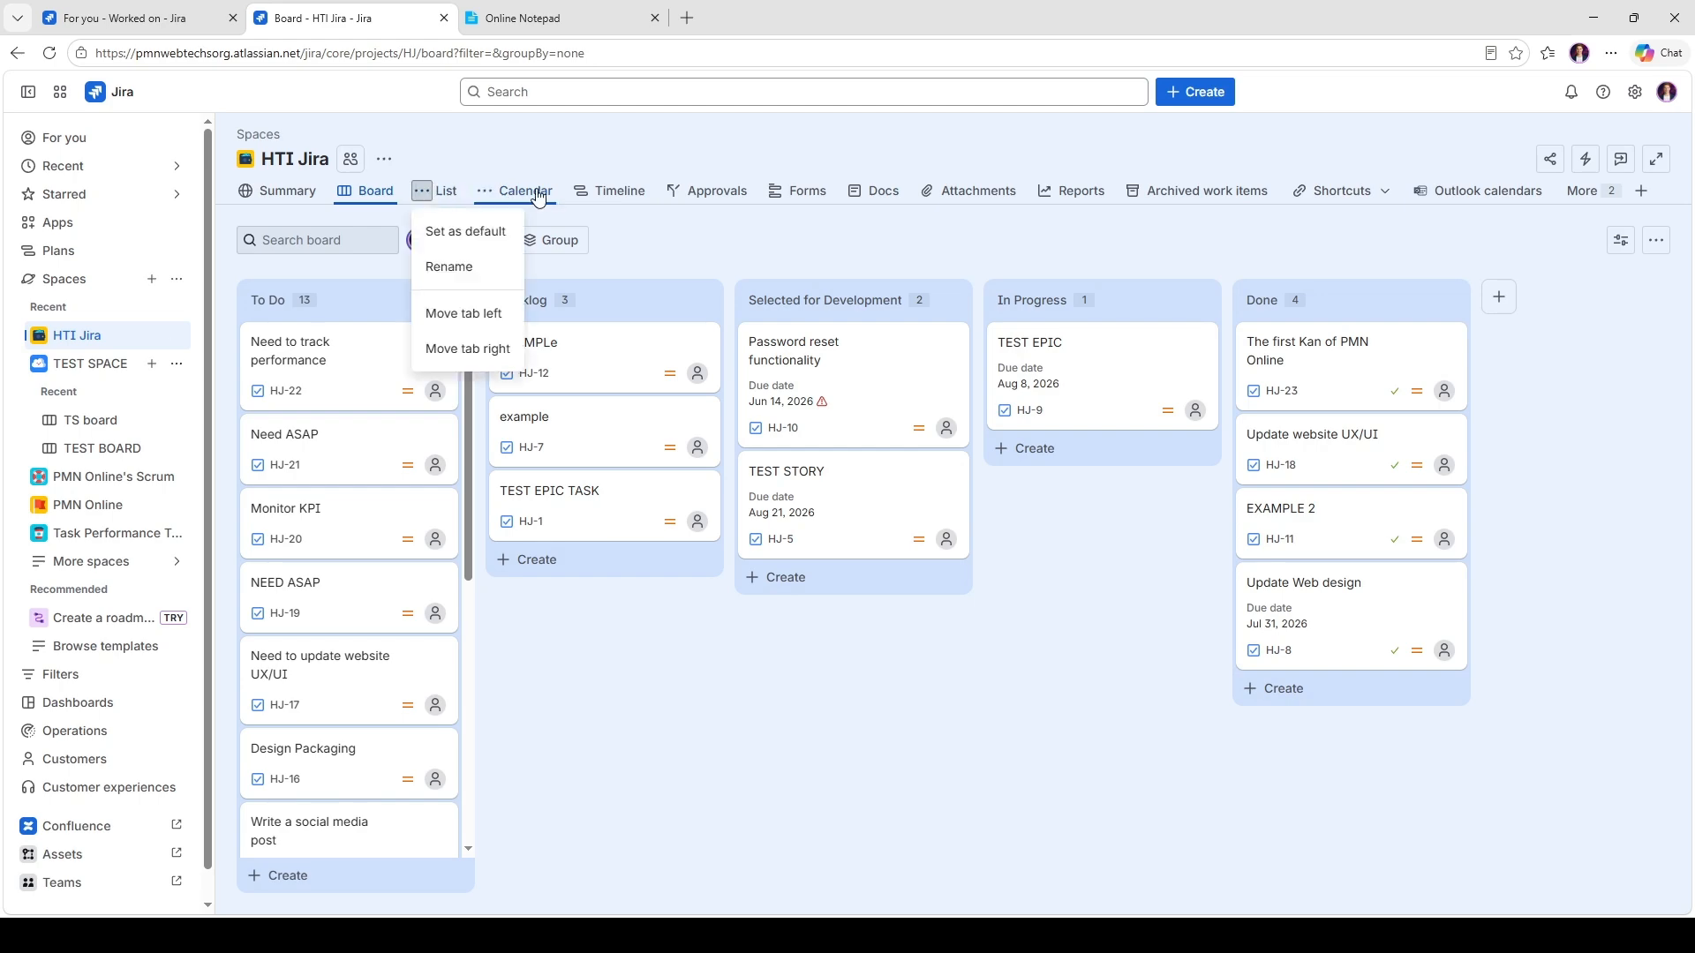
pyautogui.click(618, 191)
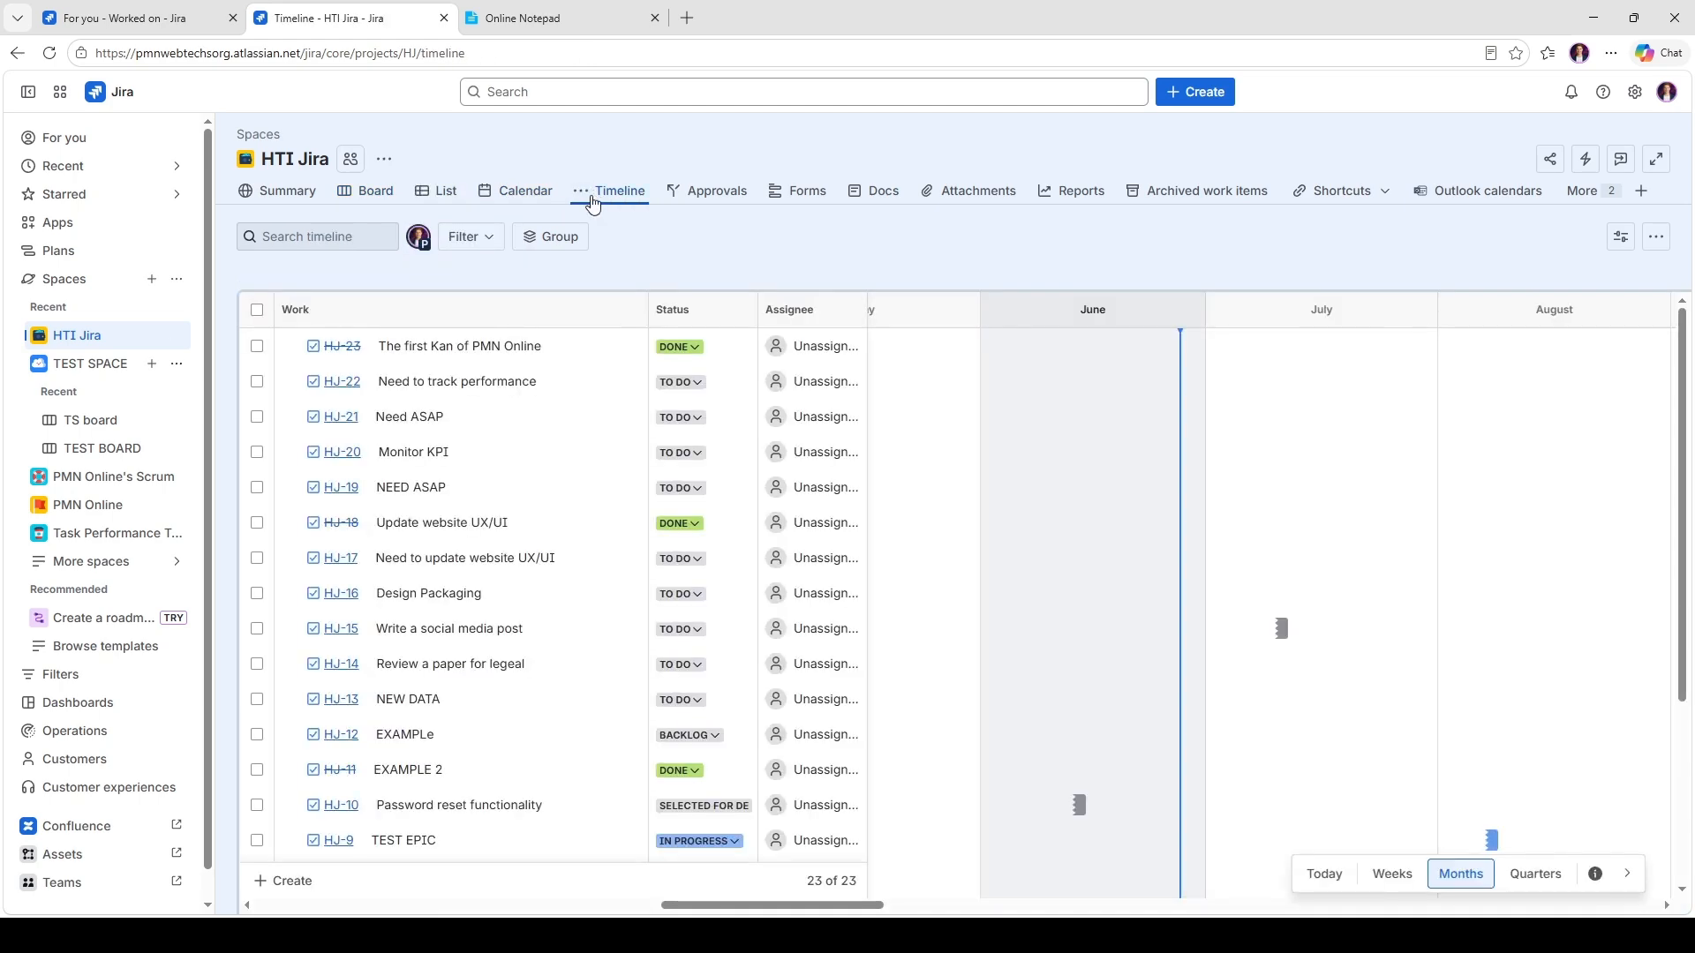
pyautogui.scroll(-3, 521, 647)
pyautogui.scroll(2, 522, 650)
pyautogui.scroll(-2, 522, 651)
pyautogui.scroll(3, 521, 651)
# Step: View the HTI Jira summary and return to the board to check the imported To Do work items
pyautogui.click(281, 191)
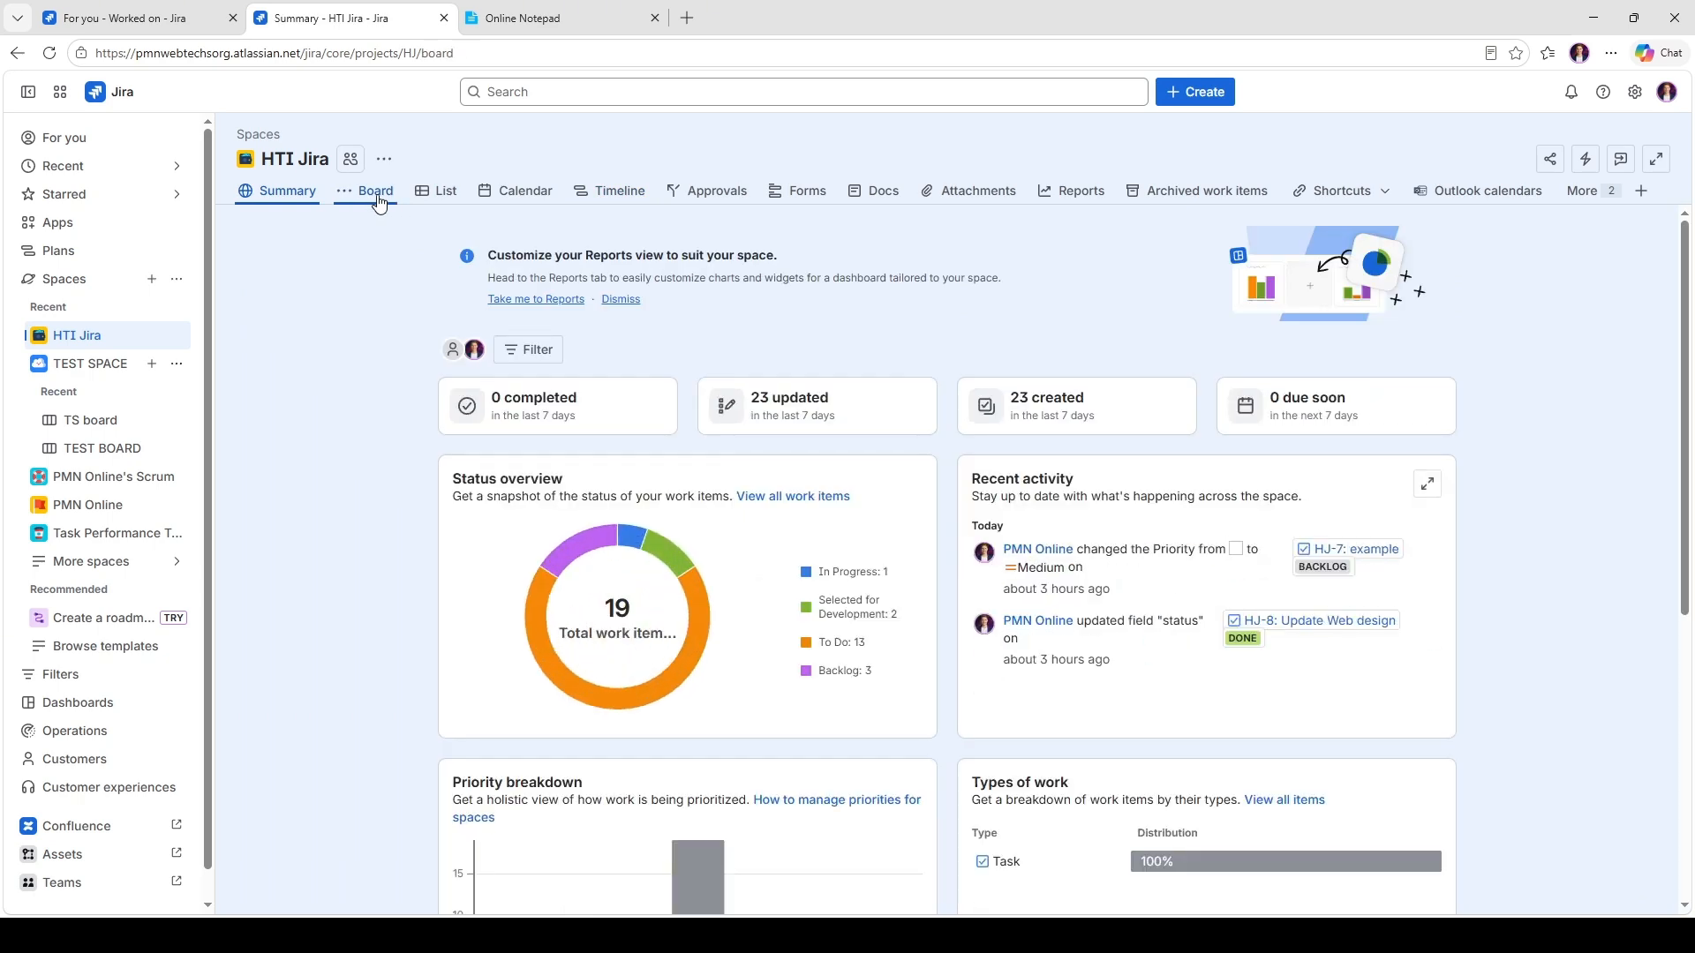
pyautogui.scroll(-1, 378, 744)
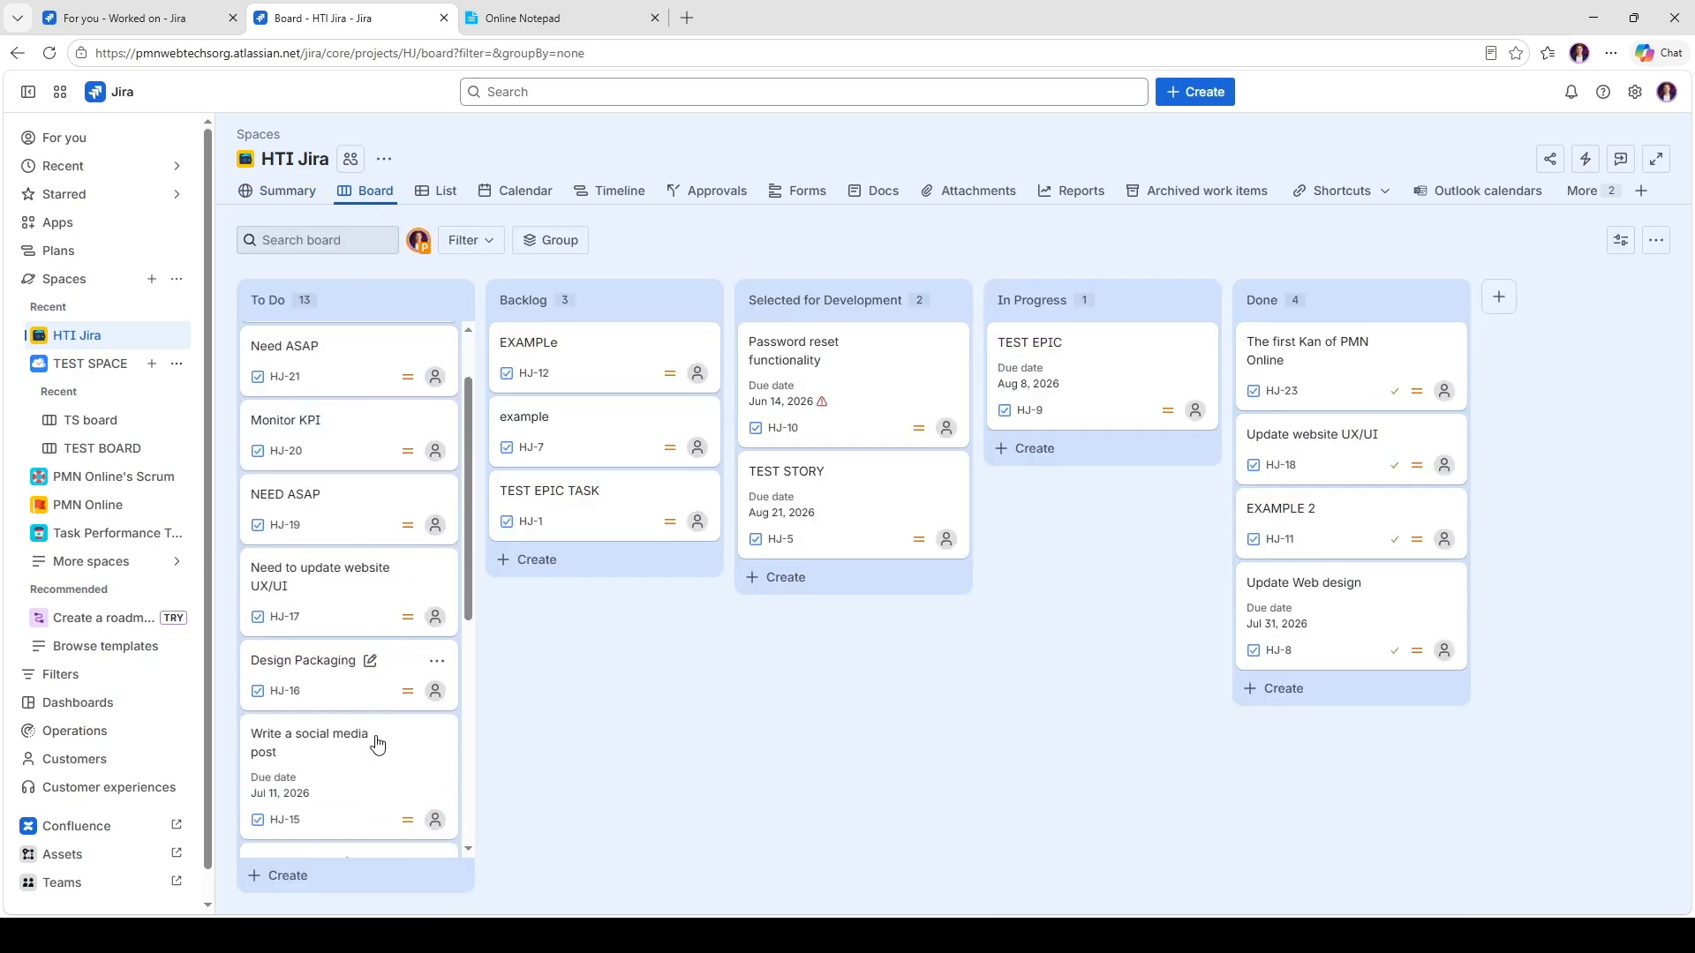
pyautogui.scroll(-5, 378, 744)
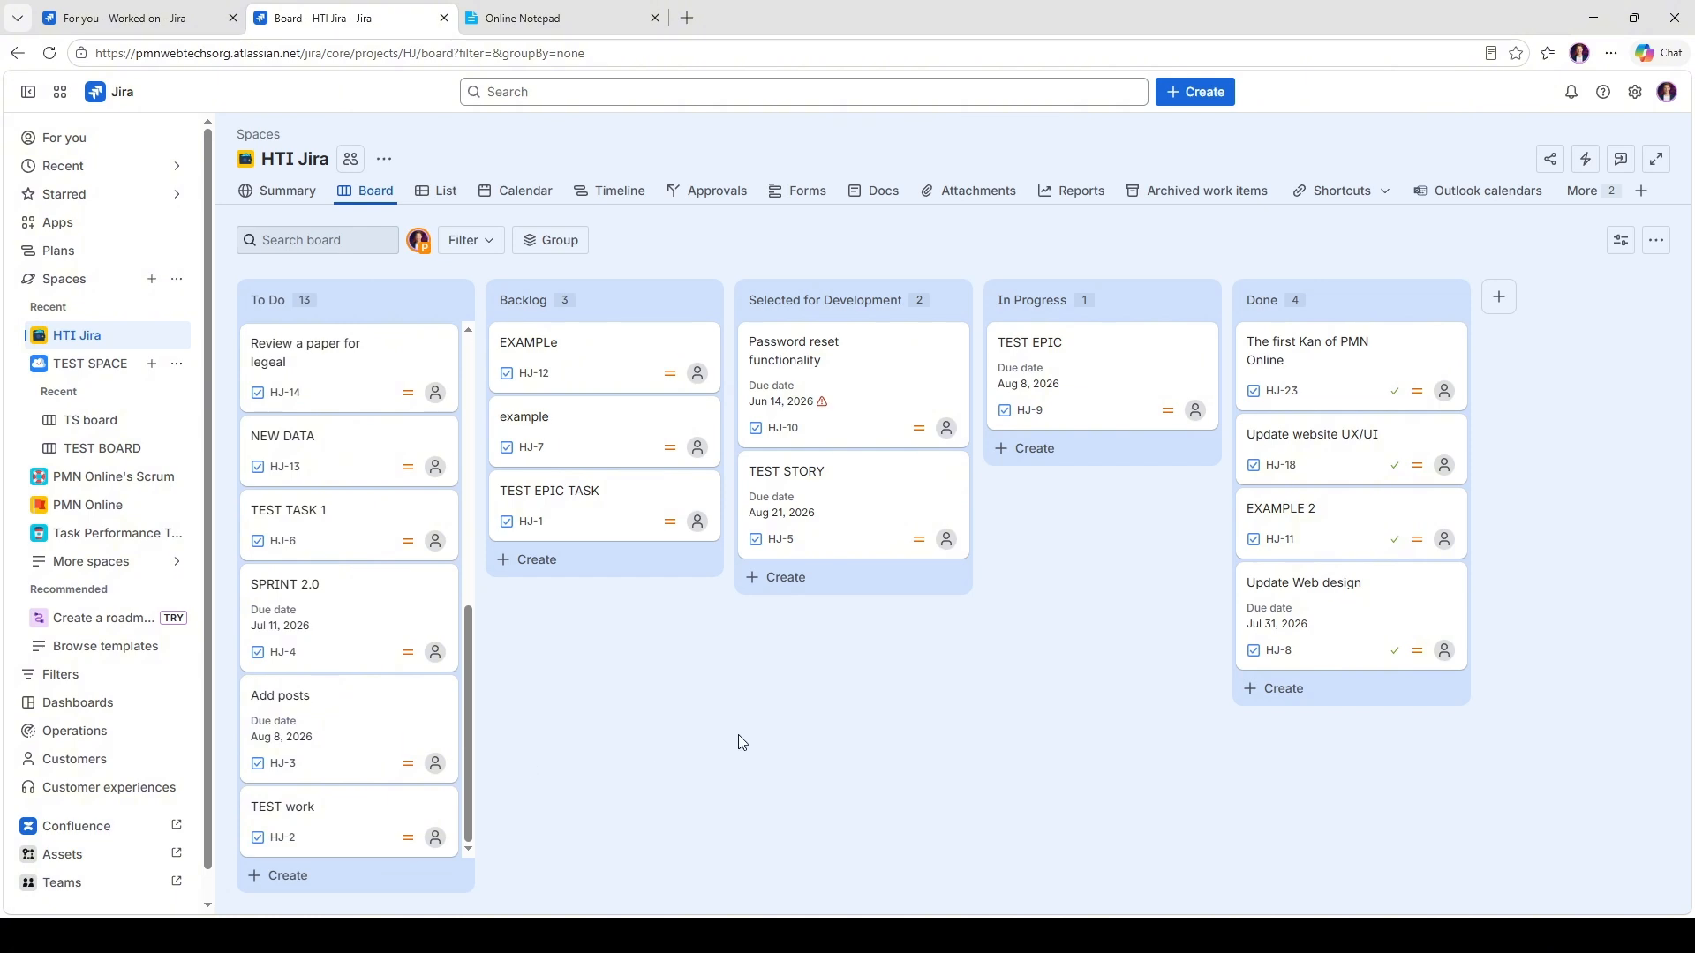
pyautogui.scroll(3, 422, 653)
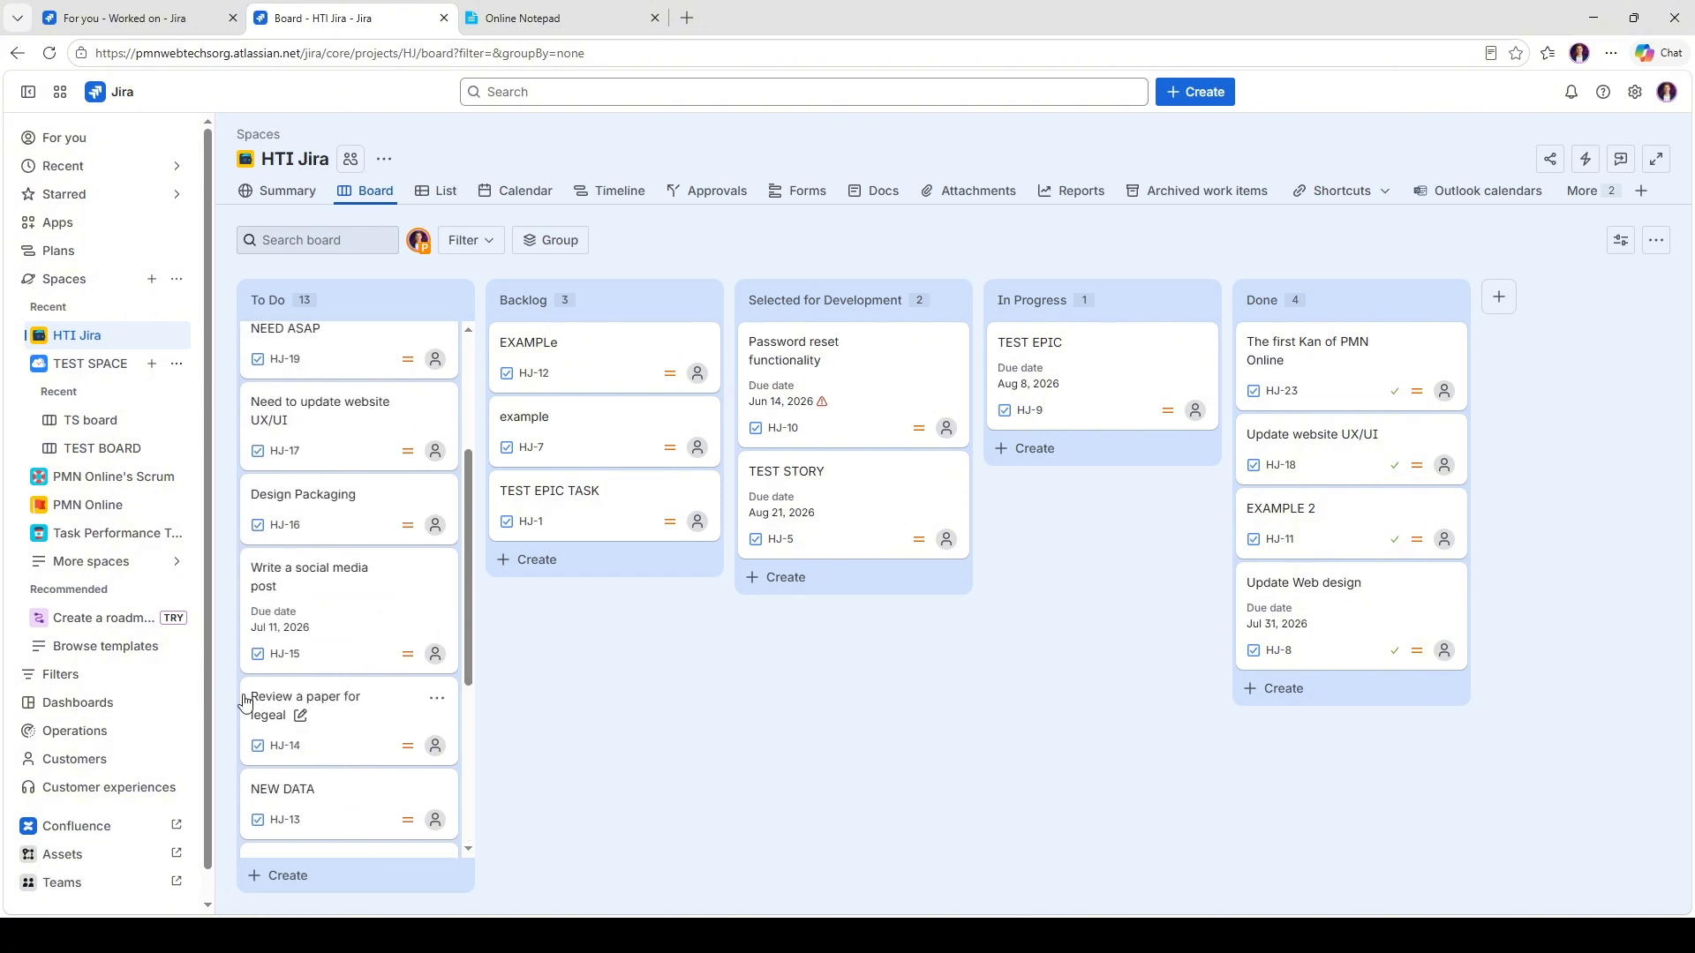